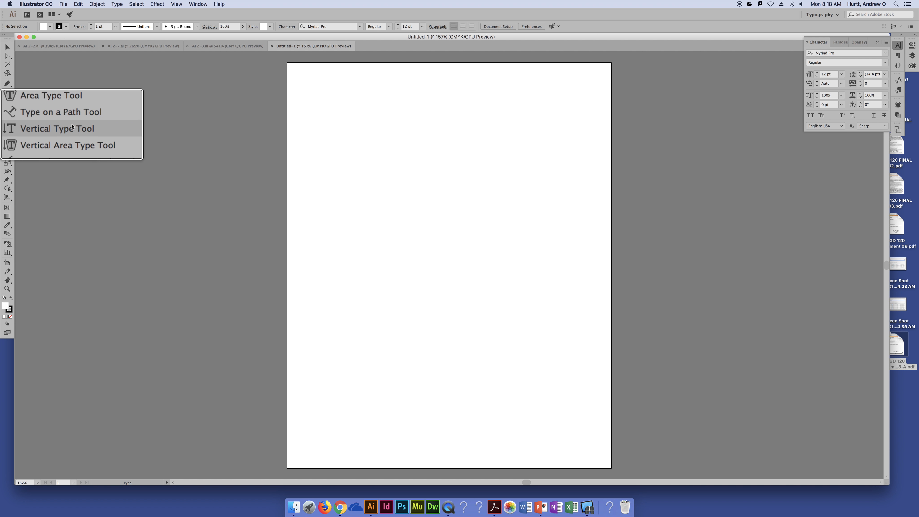
- Create vertical point type reading BERRY in the upper part of the page with the Vertical Type tool
{"action": "scroll", "coordinate": [72, 135], "scroll_direction": "down", "scroll_amount": 2}
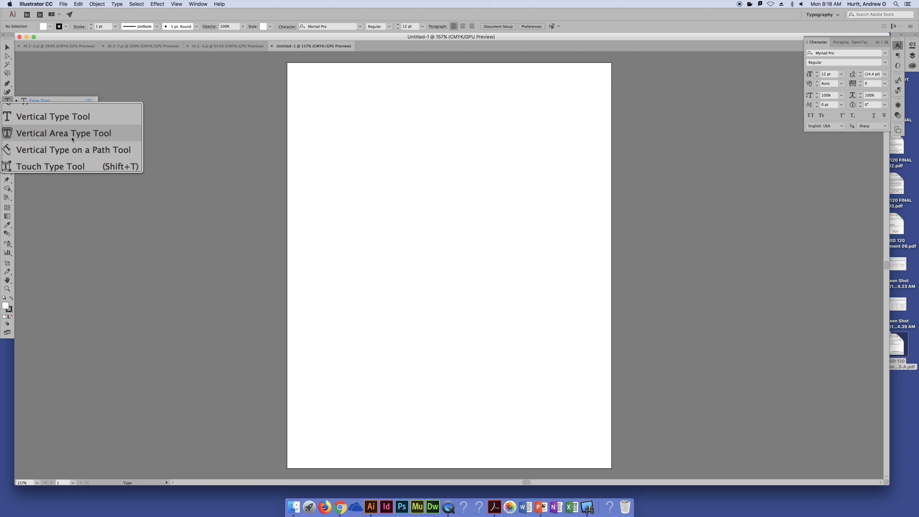
{"action": "scroll", "coordinate": [72, 138], "scroll_direction": "down", "scroll_amount": 1}
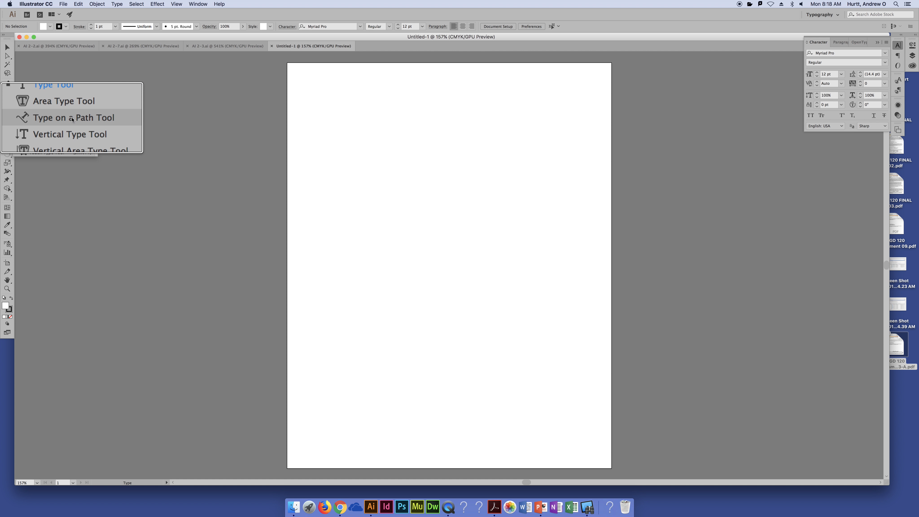
{"action": "left_click", "coordinate": [72, 127]}
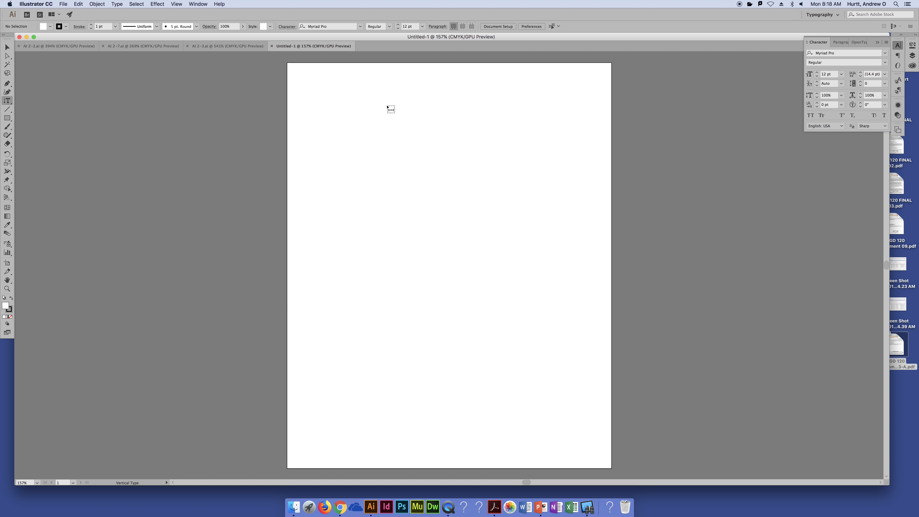
{"action": "left_click", "coordinate": [387, 106]}
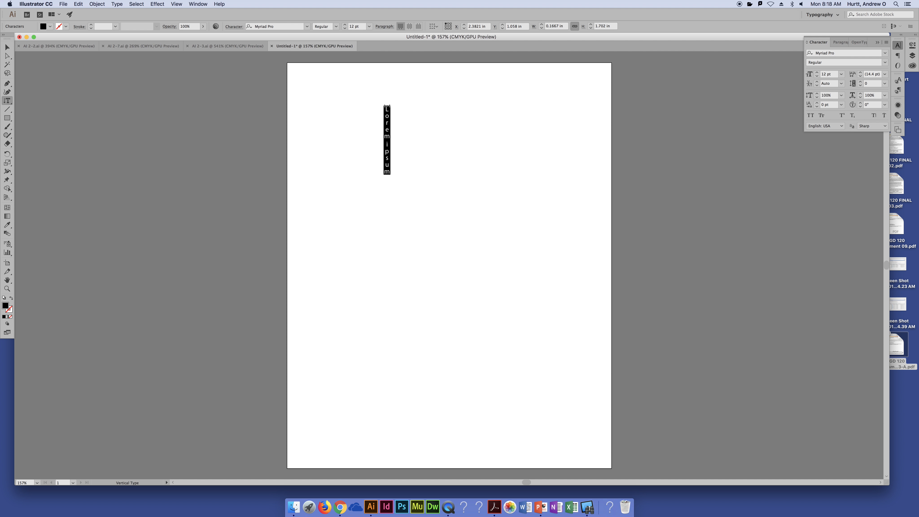
{"action": "type", "text": "BERR"}
{"action": "key", "text": "BackSpace"}
{"action": "key", "text": "BackSpace"}
{"action": "type", "text": "RR"}
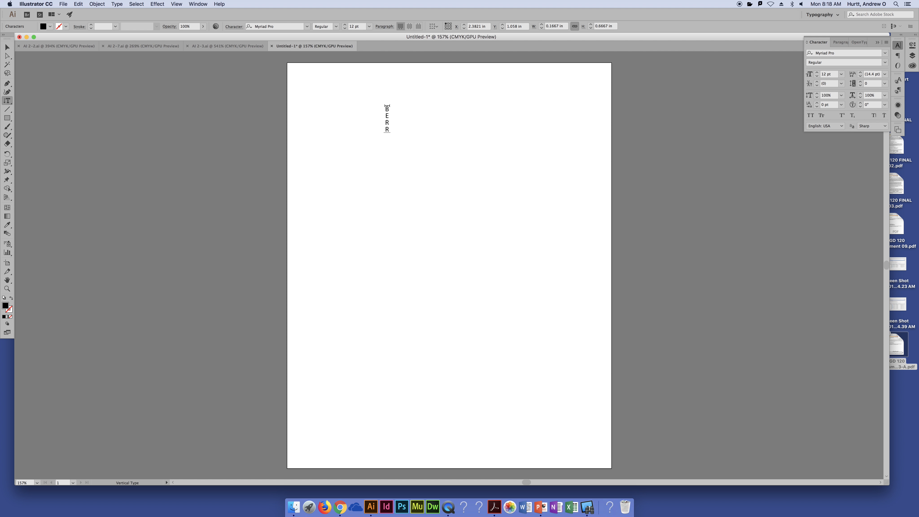
{"action": "type", "text": "Y"}
- Scale the vertical BERRY text proportionally to about 77 pt and move it to the page's upper-left area
{"action": "left_click", "coordinate": [7, 47]}
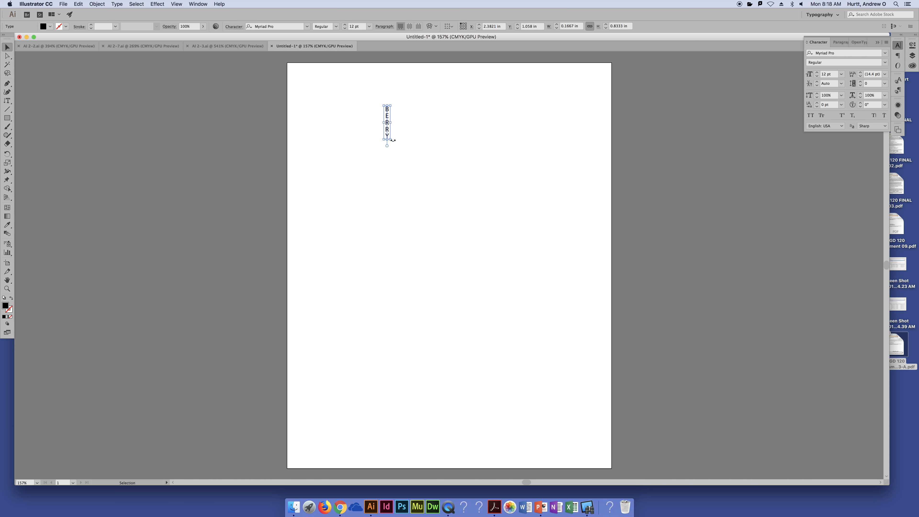
{"action": "left_click_drag", "start_coordinate": [391, 140], "coordinate": [484, 322]}
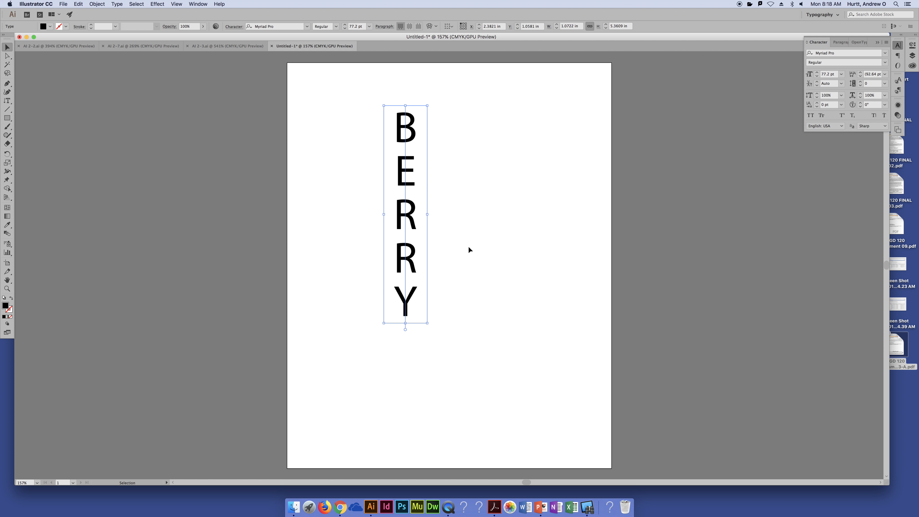
{"action": "left_click_drag", "start_coordinate": [408, 178], "coordinate": [346, 151]}
- Copy the word BERRY into a new horizontal point type object and place it to the right of the vertical text
{"action": "left_click", "coordinate": [7, 101]}
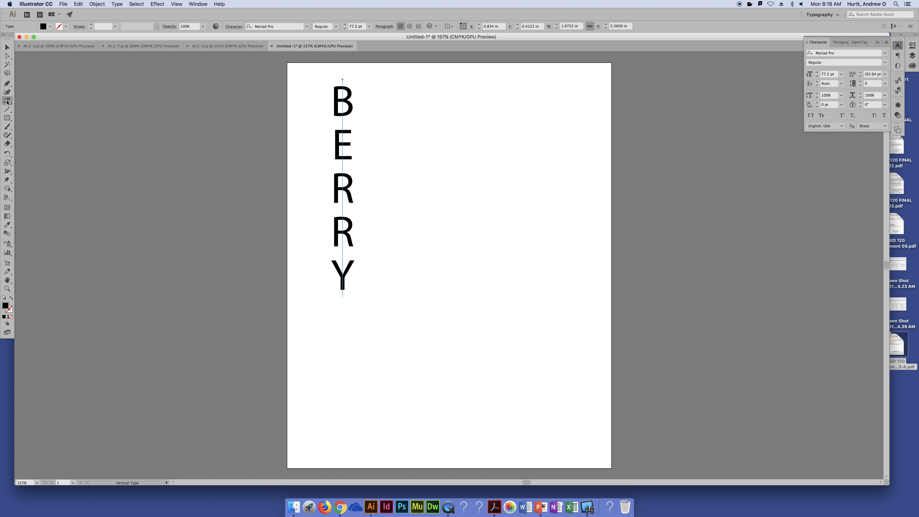
{"action": "left_click", "coordinate": [22, 103]}
{"action": "double_click", "coordinate": [340, 200]}
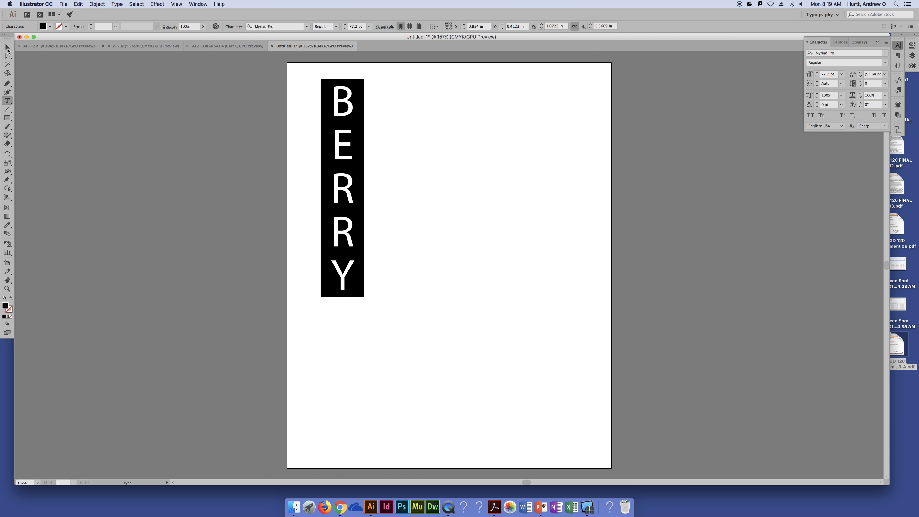
{"action": "left_click", "coordinate": [8, 50]}
{"action": "left_click", "coordinate": [7, 101]}
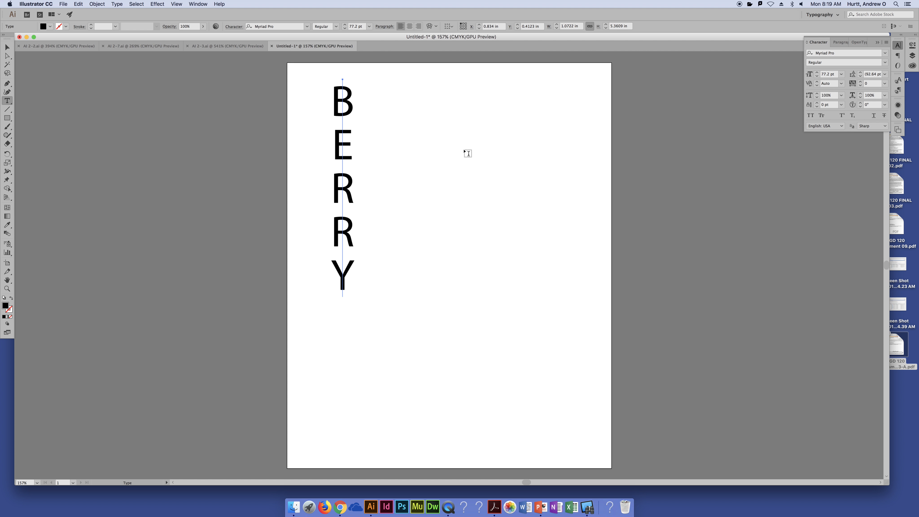
{"action": "left_click", "coordinate": [465, 149]}
{"action": "type", "text": "BERRY"}
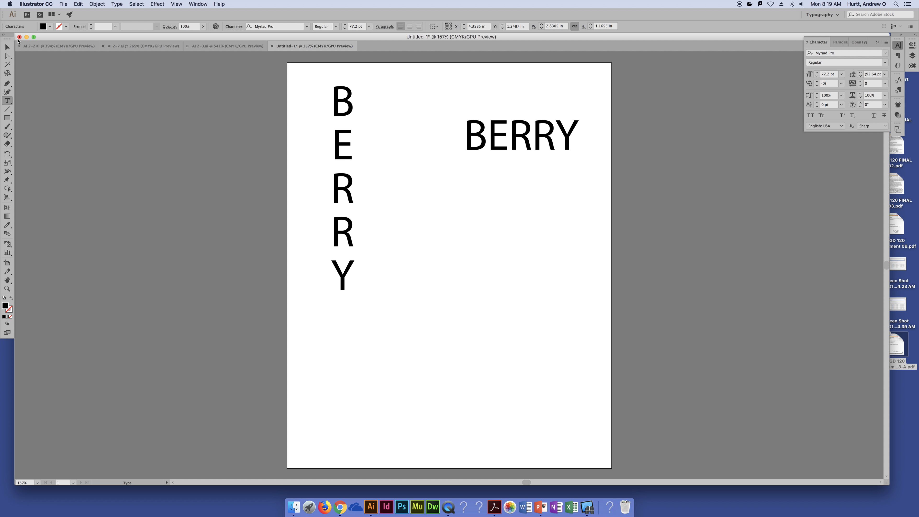
{"action": "key", "text": "Escape"}
{"action": "left_click_drag", "start_coordinate": [527, 139], "coordinate": [490, 167]}
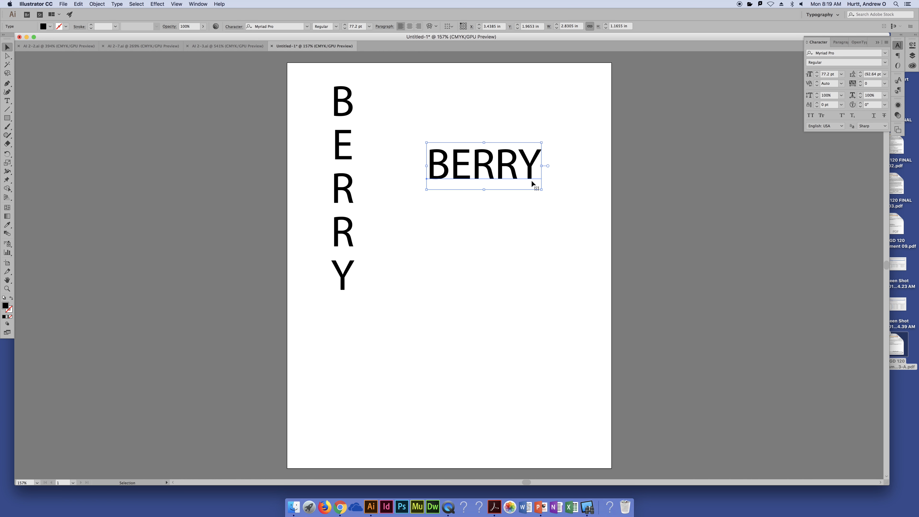
- Try tightening the tracking of the whole vertical BERRY text to -100
{"action": "double_click", "coordinate": [353, 118]}
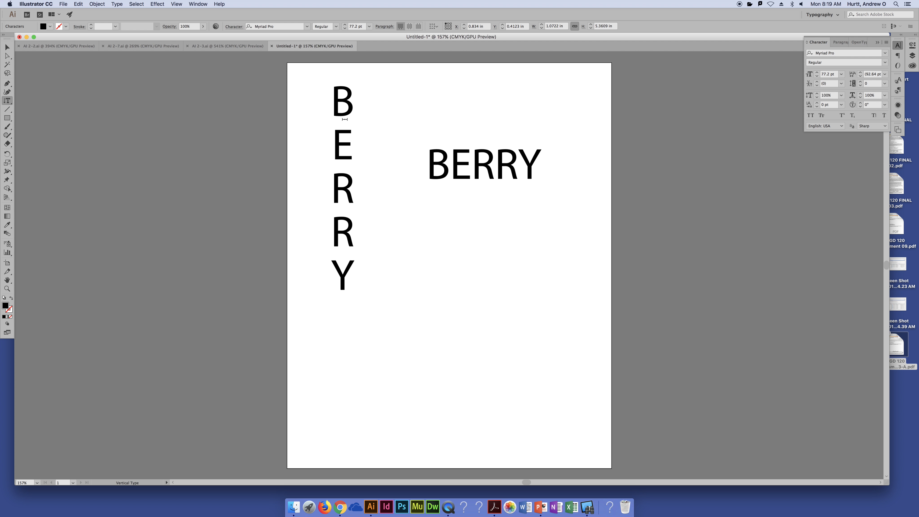
{"action": "key", "text": "super+a"}
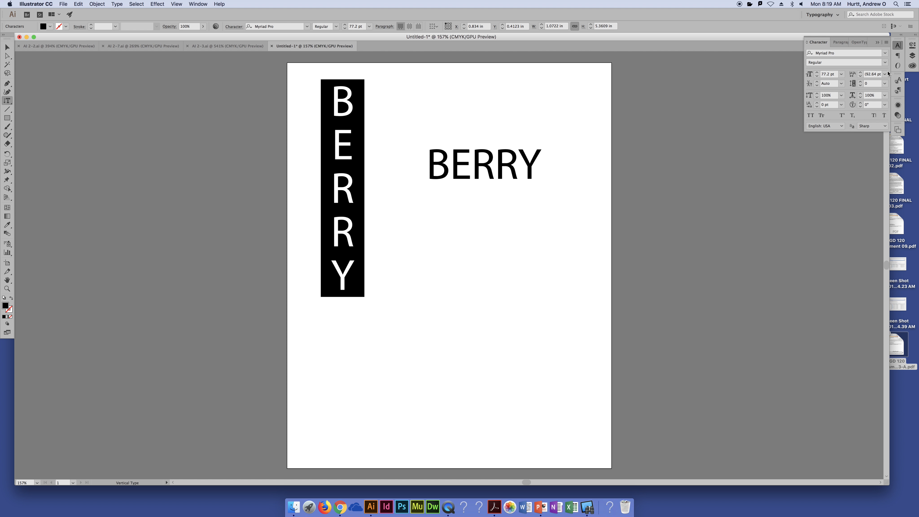
{"action": "left_click", "coordinate": [884, 84]}
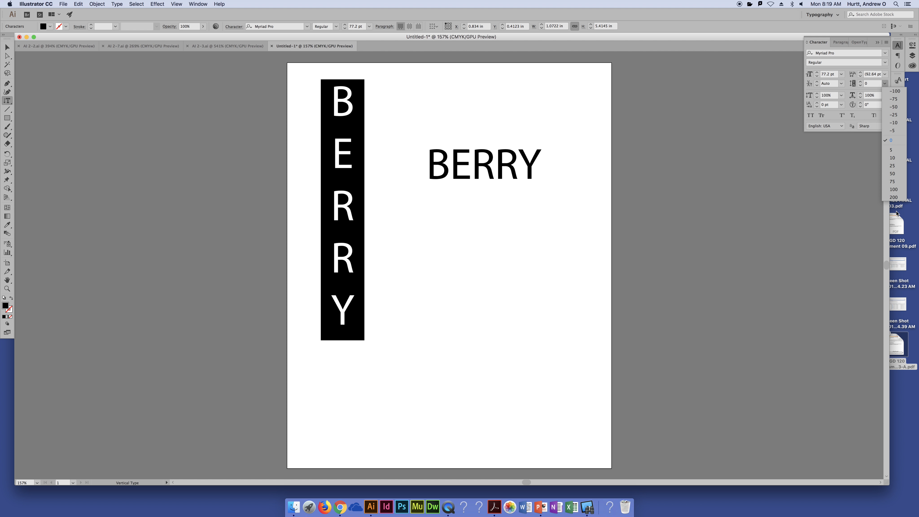
{"action": "left_click", "coordinate": [898, 91]}
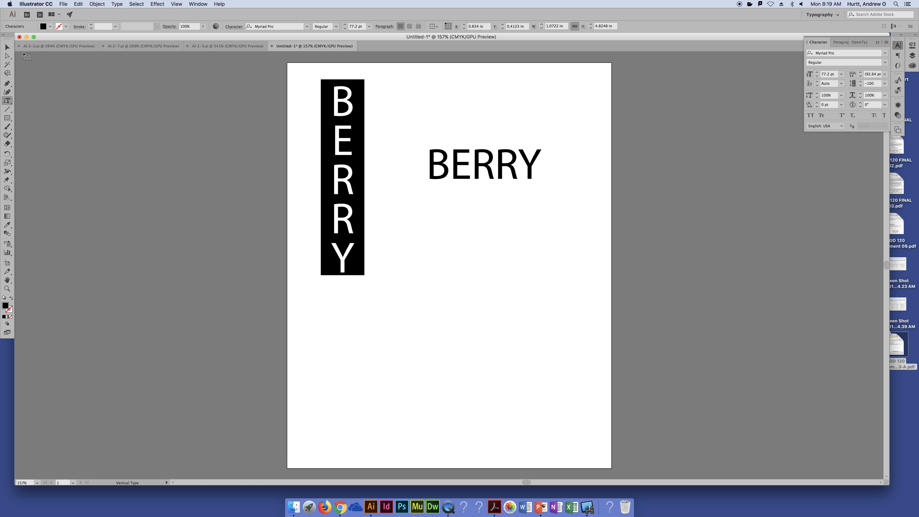
{"action": "left_click", "coordinate": [8, 47]}
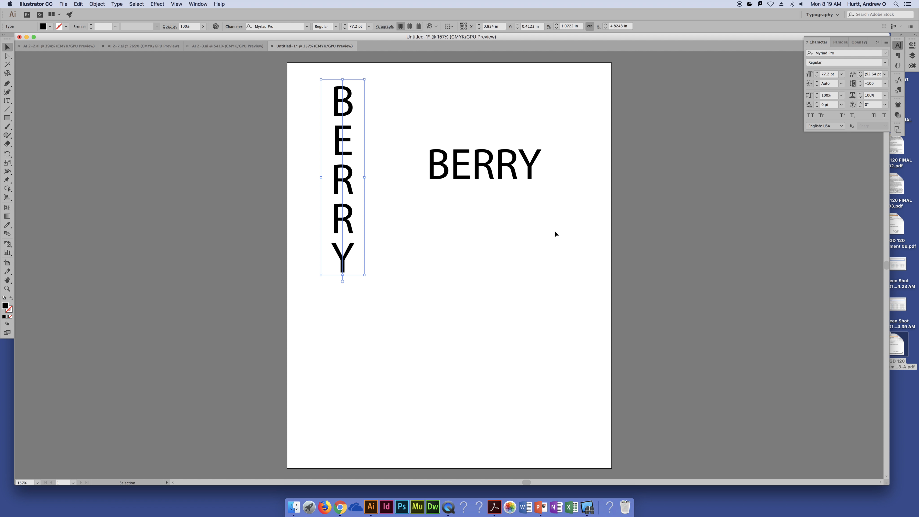
{"action": "left_click", "coordinate": [527, 243]}
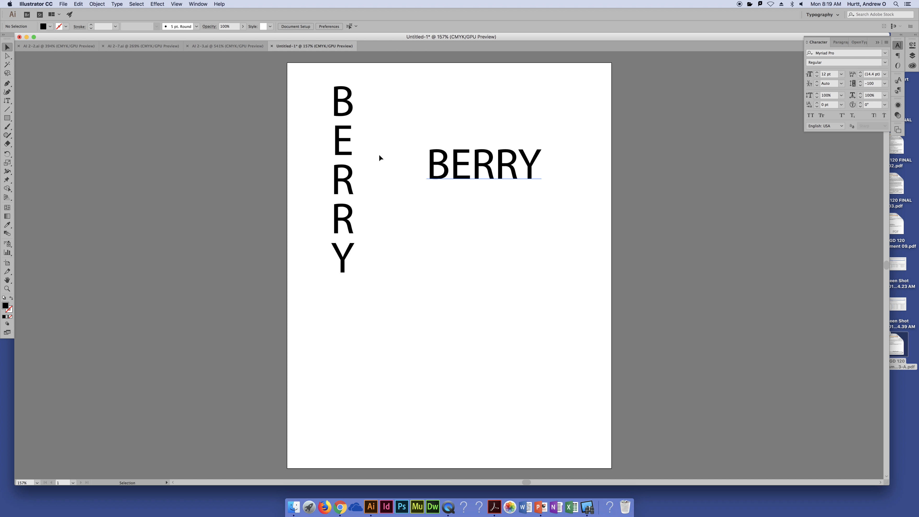
{"action": "left_click", "coordinate": [350, 174]}
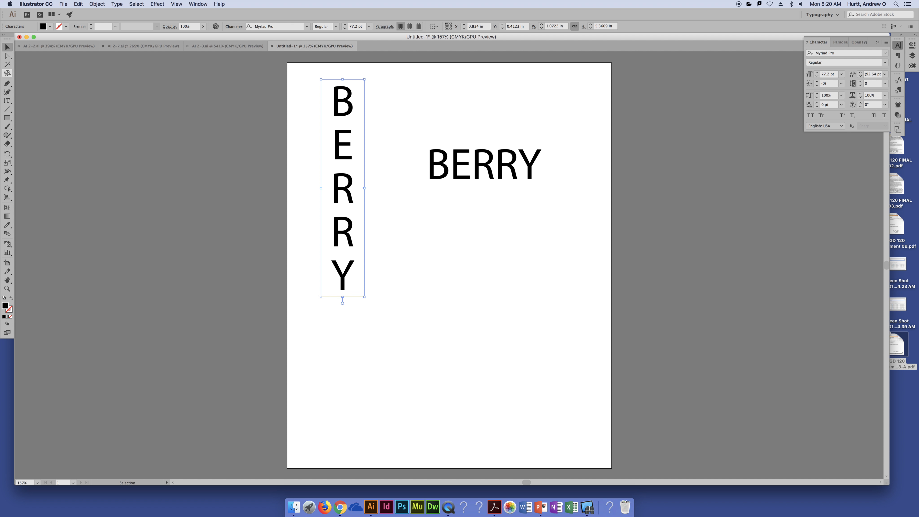
- Set the font size of both the vertical and horizontal BERRY text to 72 pt
{"action": "left_click", "coordinate": [467, 177]}
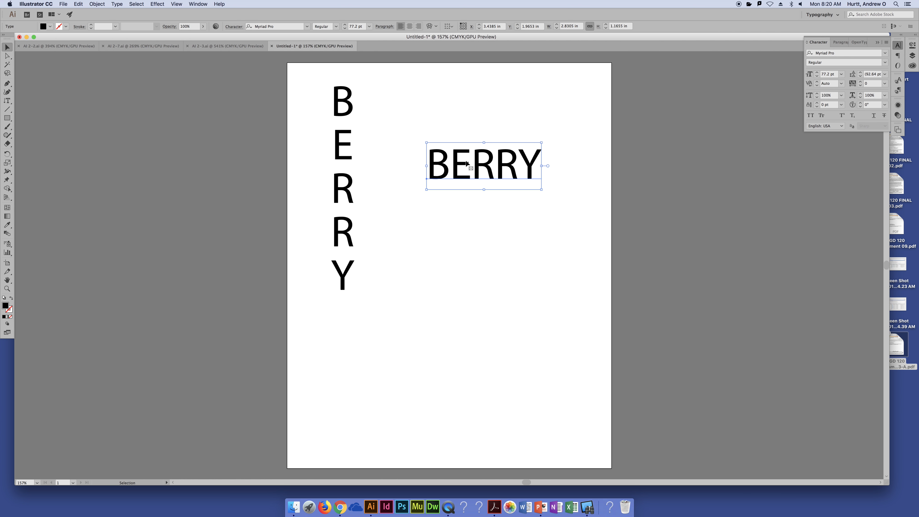
{"action": "left_click_drag", "start_coordinate": [507, 257], "coordinate": [283, 137]}
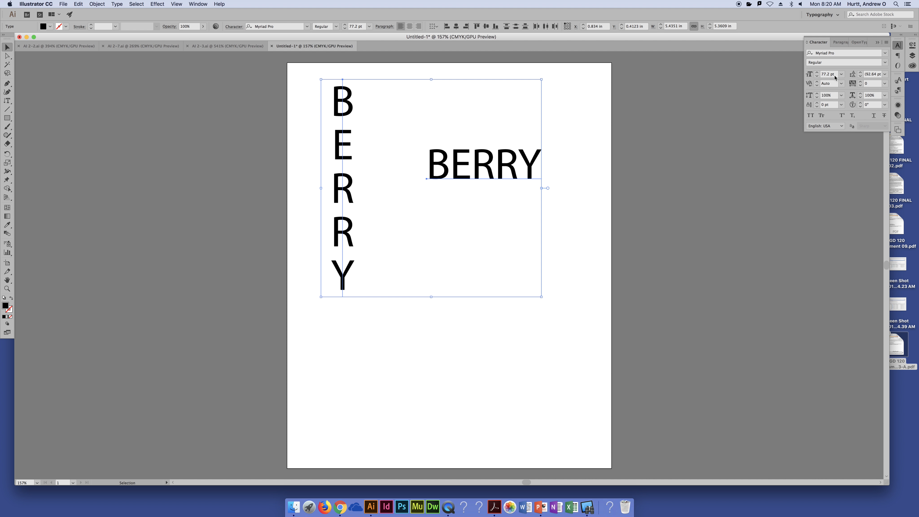
{"action": "left_click", "coordinate": [842, 74]}
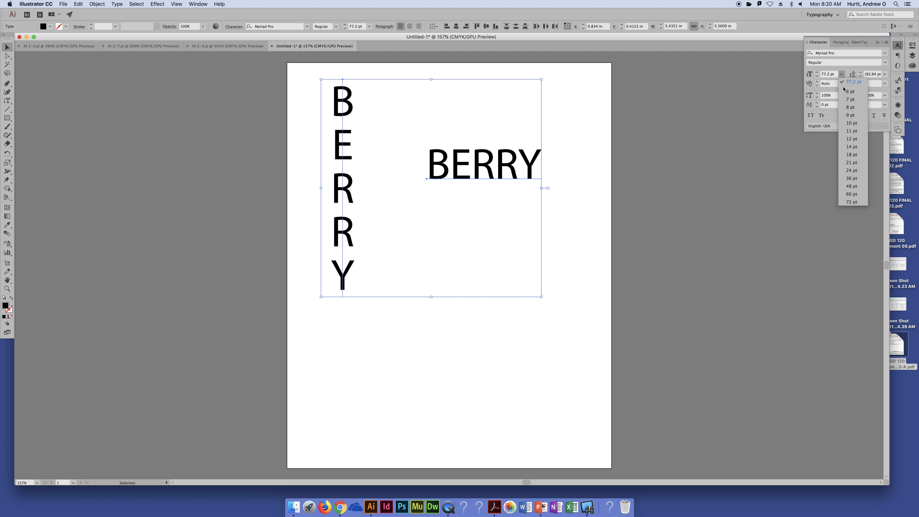
{"action": "left_click", "coordinate": [859, 205]}
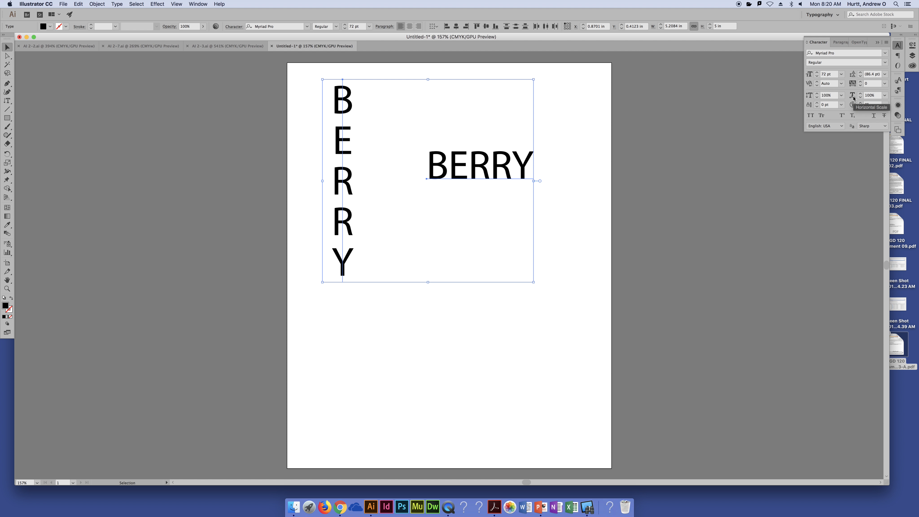
{"action": "left_click", "coordinate": [588, 152]}
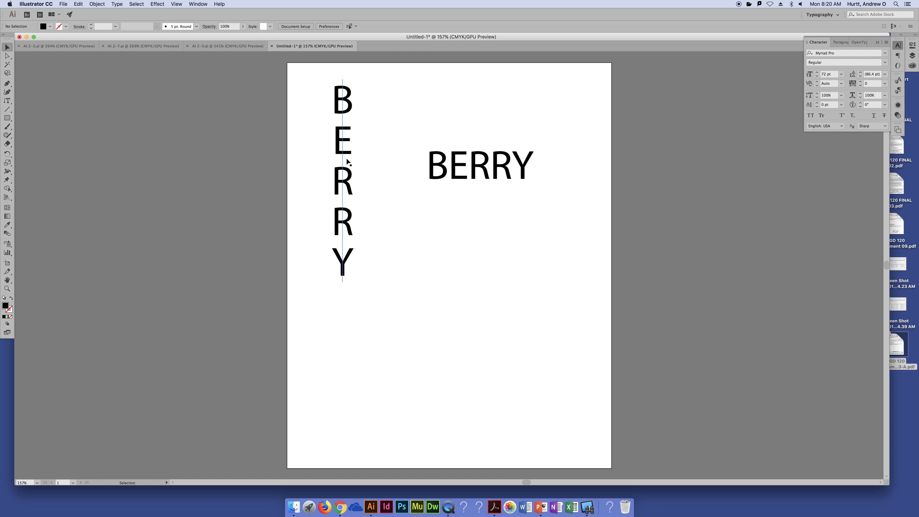
- Tighten the kerning between the B and the E in the vertical BERRY text to -225
{"action": "left_click", "coordinate": [346, 148]}
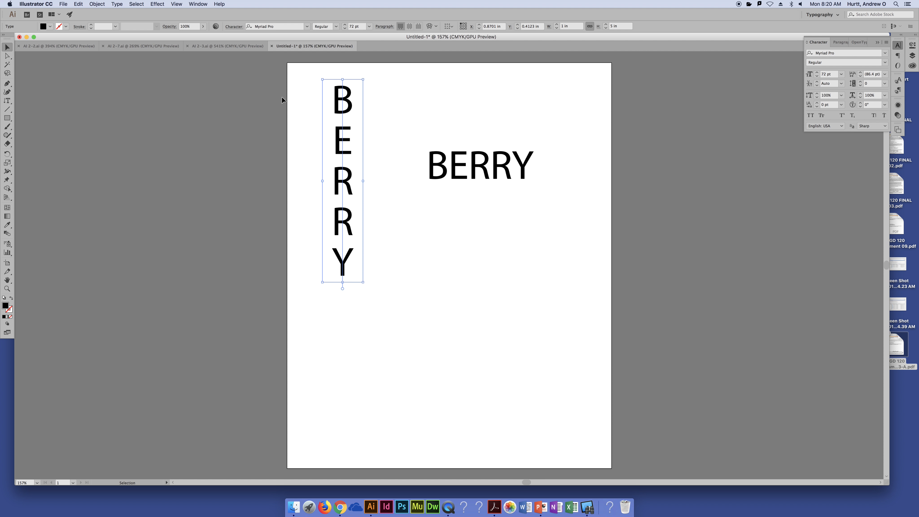
{"action": "left_click", "coordinate": [246, 121]}
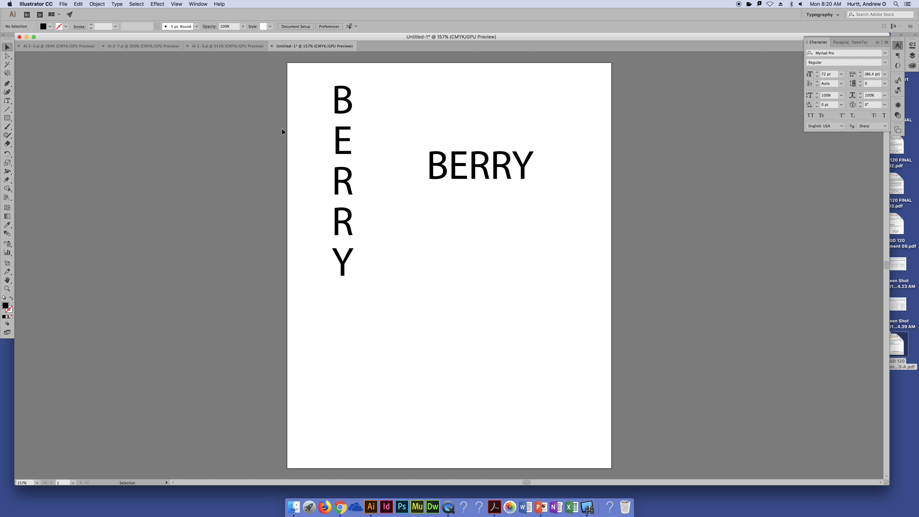
{"action": "double_click", "coordinate": [343, 120]}
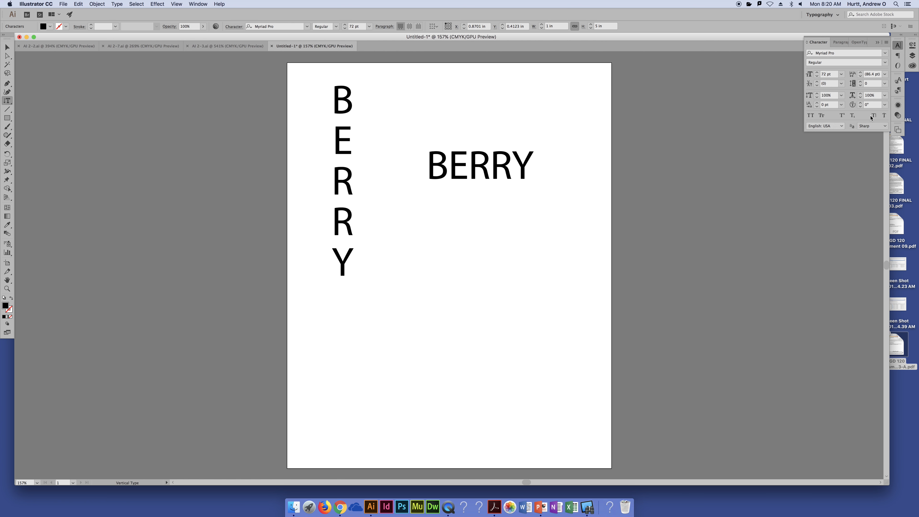
{"action": "left_click", "coordinate": [842, 84]}
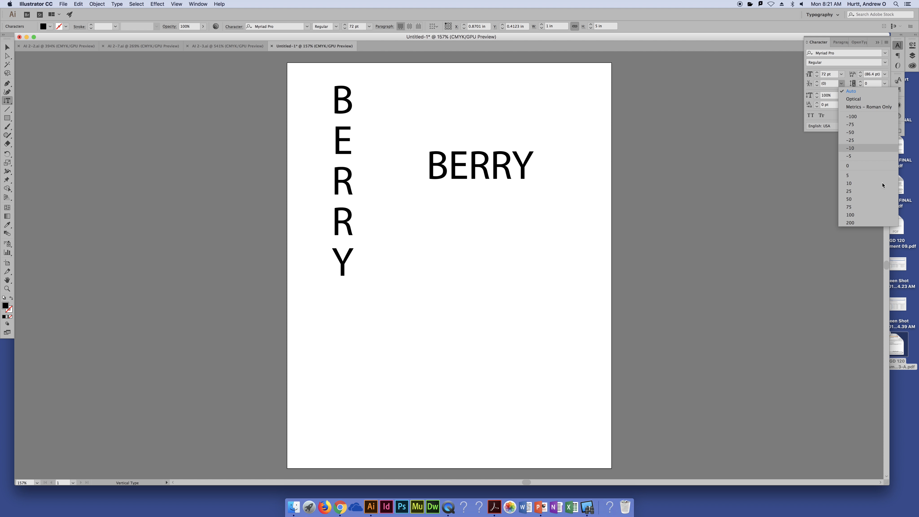
{"action": "left_click", "coordinate": [853, 116]}
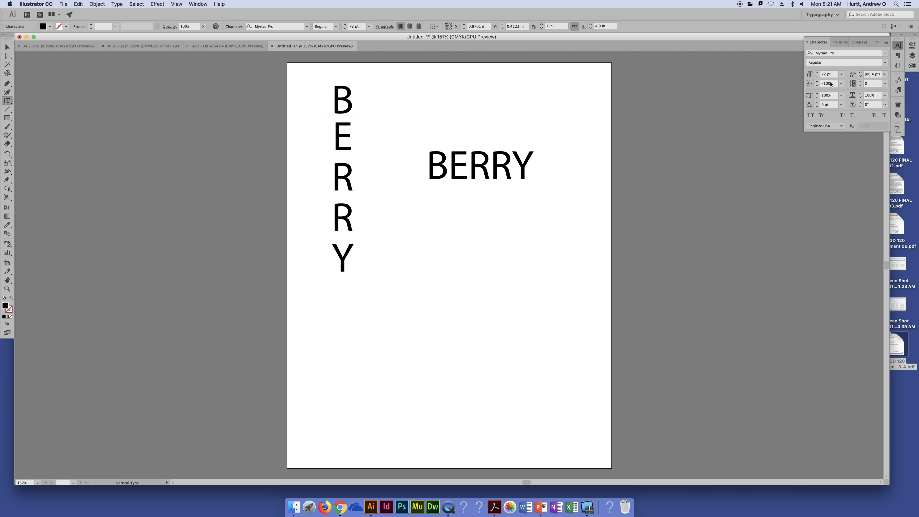
{"action": "scroll", "coordinate": [830, 83], "scroll_direction": "down", "scroll_amount": 2}
{"action": "scroll", "coordinate": [831, 83], "scroll_direction": "down", "scroll_amount": 18}
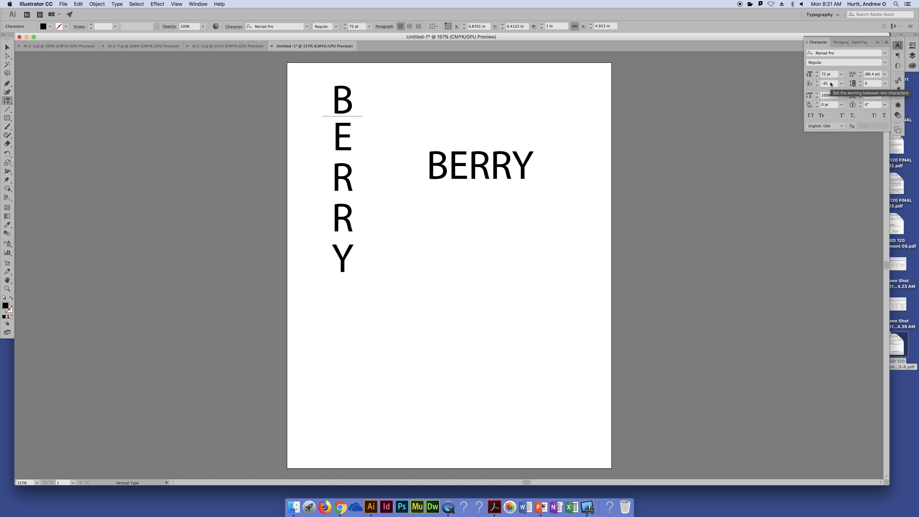
{"action": "scroll", "coordinate": [831, 84], "scroll_direction": "down", "scroll_amount": 15}
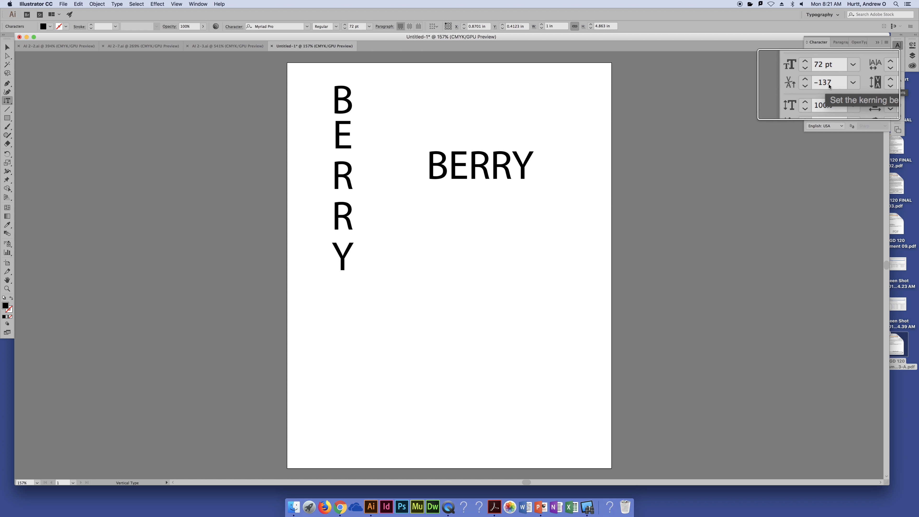
{"action": "scroll", "coordinate": [833, 84], "scroll_direction": "down", "scroll_amount": 1}
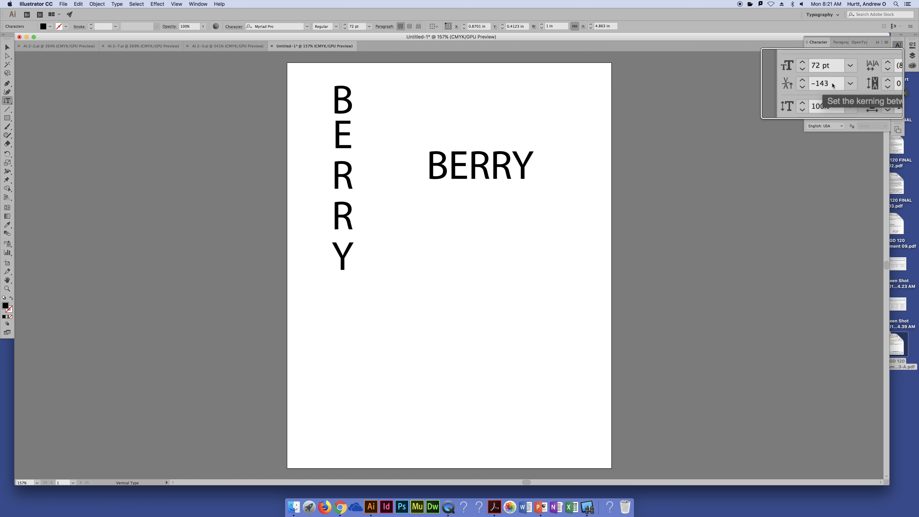
{"action": "scroll", "coordinate": [833, 83], "scroll_direction": "down", "scroll_amount": 20}
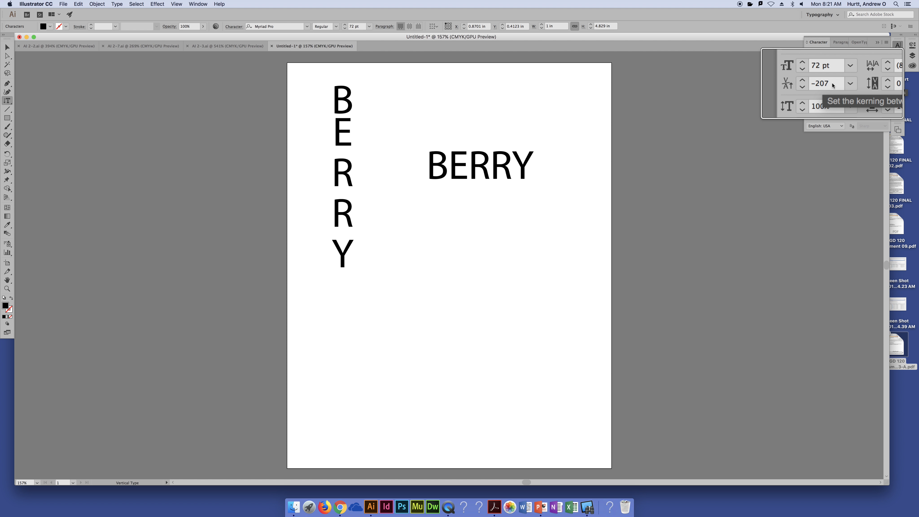
{"action": "scroll", "coordinate": [832, 83], "scroll_direction": "down", "scroll_amount": 20}
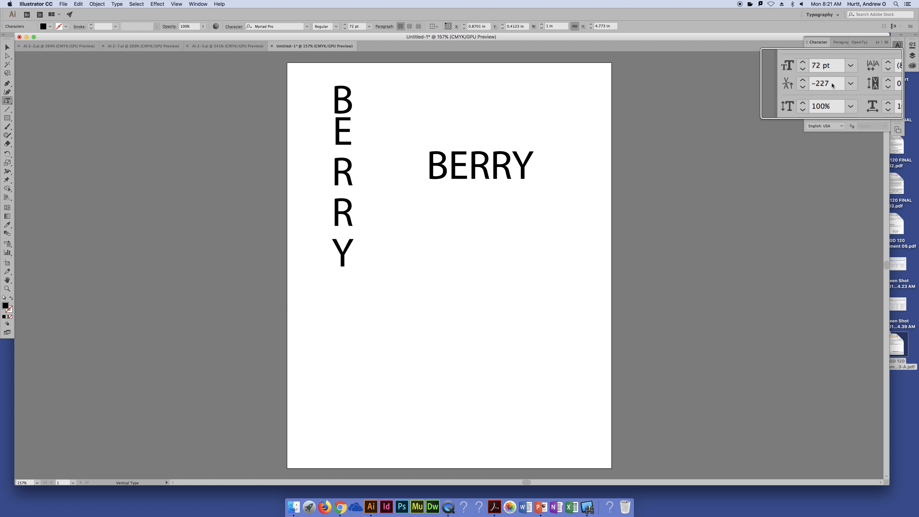
{"action": "scroll", "coordinate": [833, 85], "scroll_direction": "up", "scroll_amount": 1}
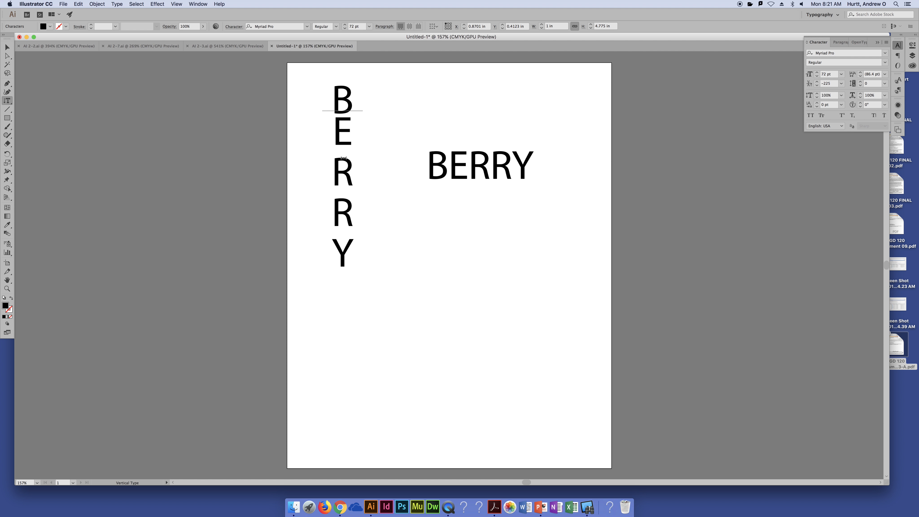
- Tighten the kerning between the E and the first R in the vertical BERRY text to -213
{"action": "left_click", "coordinate": [345, 155]}
{"action": "scroll", "coordinate": [836, 86], "scroll_direction": "up", "scroll_amount": 3}
{"action": "scroll", "coordinate": [837, 85], "scroll_direction": "down", "scroll_amount": 20}
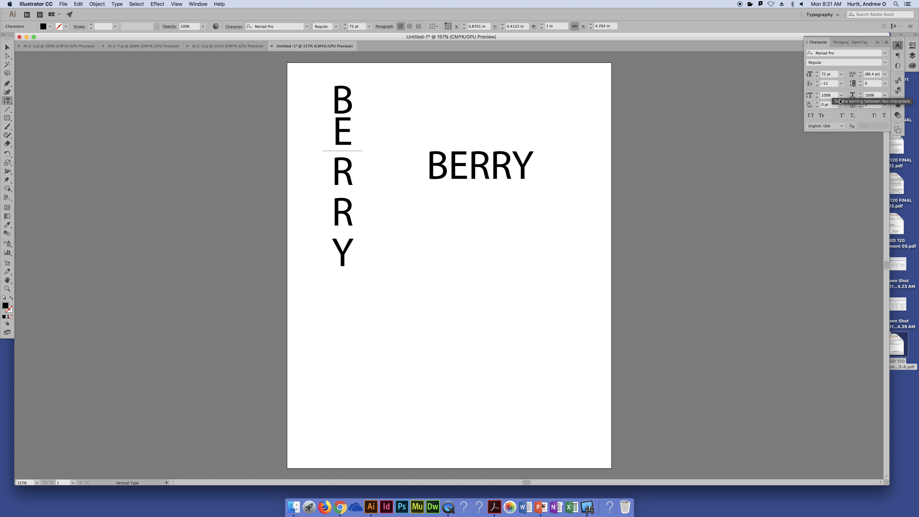
{"action": "scroll", "coordinate": [833, 86], "scroll_direction": "down", "scroll_amount": 20}
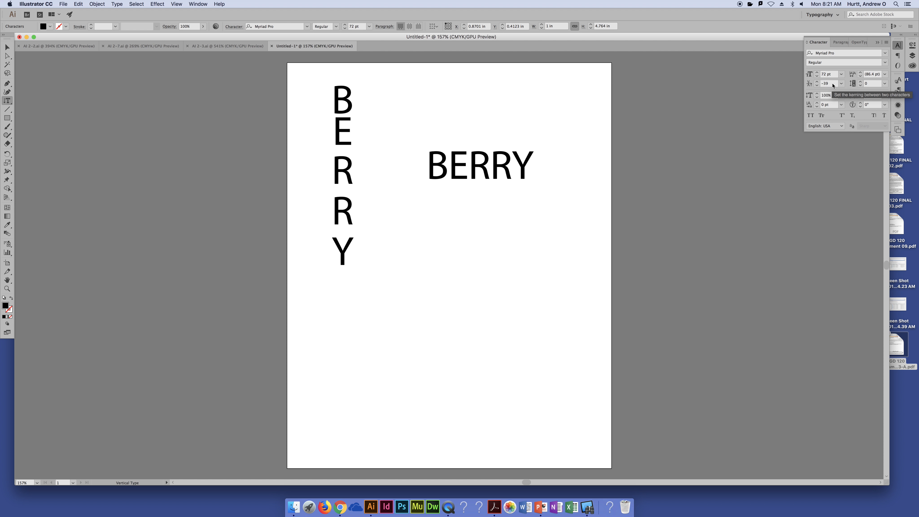
{"action": "scroll", "coordinate": [832, 86], "scroll_direction": "down", "scroll_amount": 12}
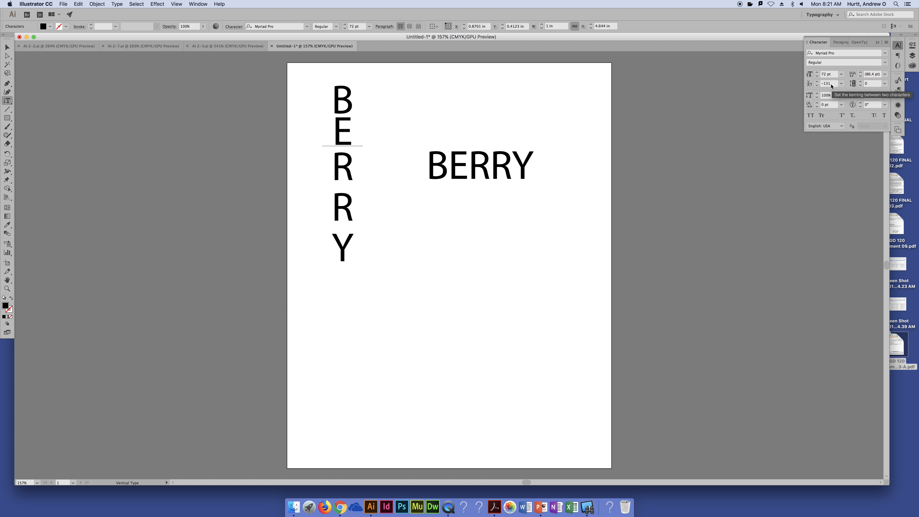
{"action": "scroll", "coordinate": [831, 85], "scroll_direction": "down", "scroll_amount": 19}
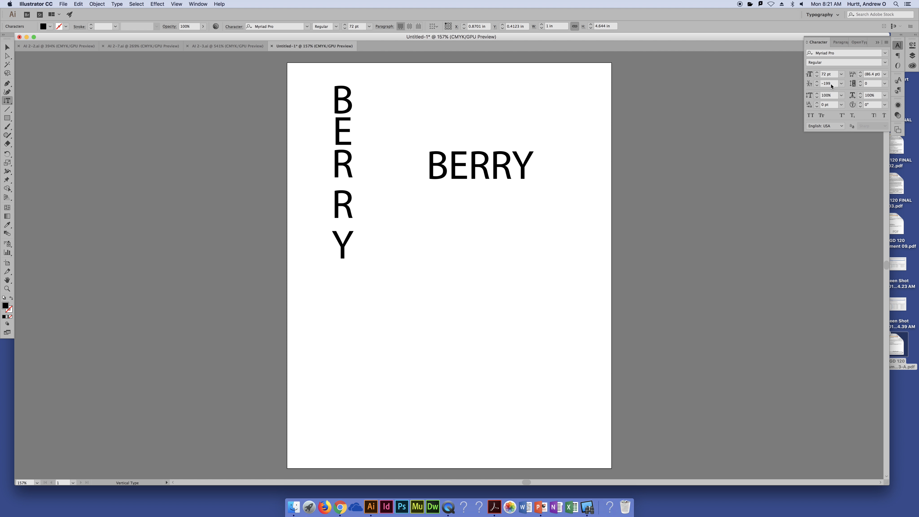
{"action": "scroll", "coordinate": [832, 86], "scroll_direction": "down", "scroll_amount": 5}
{"action": "left_click", "coordinate": [657, 174]}
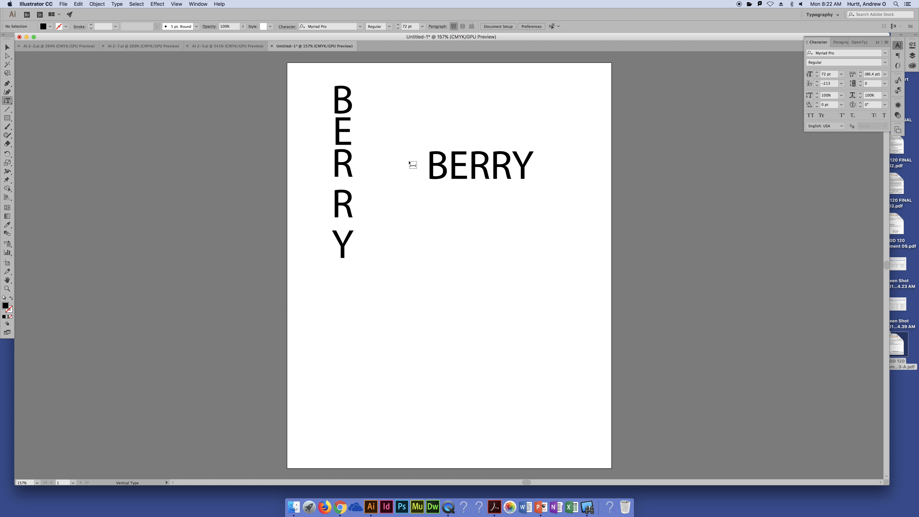
- Set the whole vertical BERRY text to a font size of 72 pt with 36 pt leading
{"action": "left_click_drag", "start_coordinate": [344, 115], "coordinate": [359, 313]}
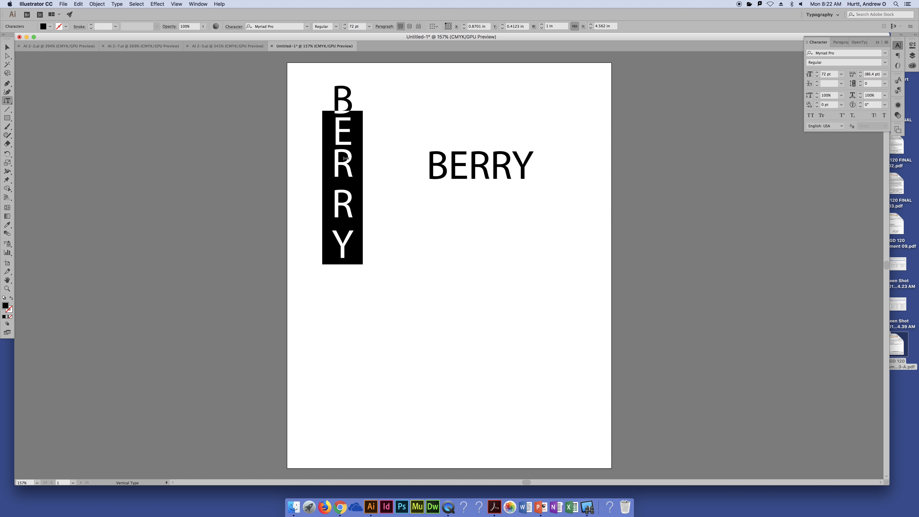
{"action": "left_click", "coordinate": [337, 113]}
{"action": "left_click_drag", "start_coordinate": [340, 82], "coordinate": [340, 326]}
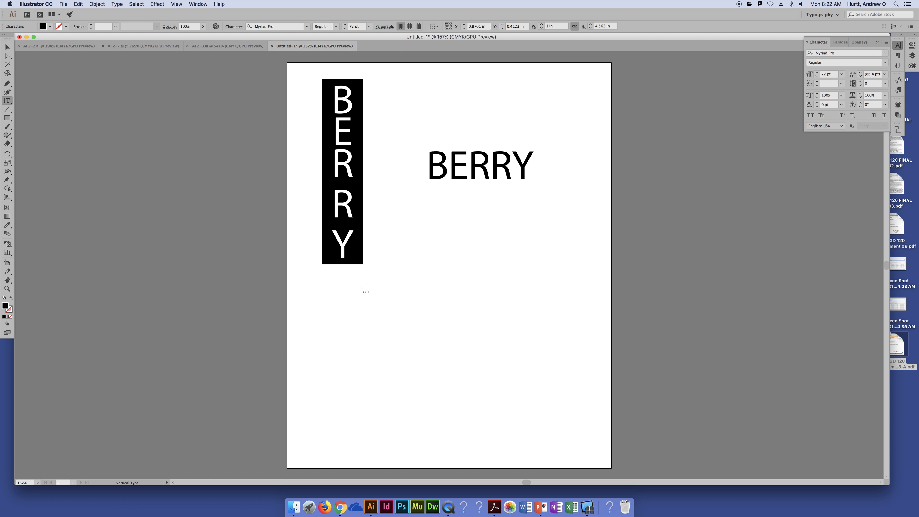
{"action": "left_click", "coordinate": [349, 158]}
{"action": "key", "text": "super+a"}
{"action": "left_click", "coordinate": [841, 75]}
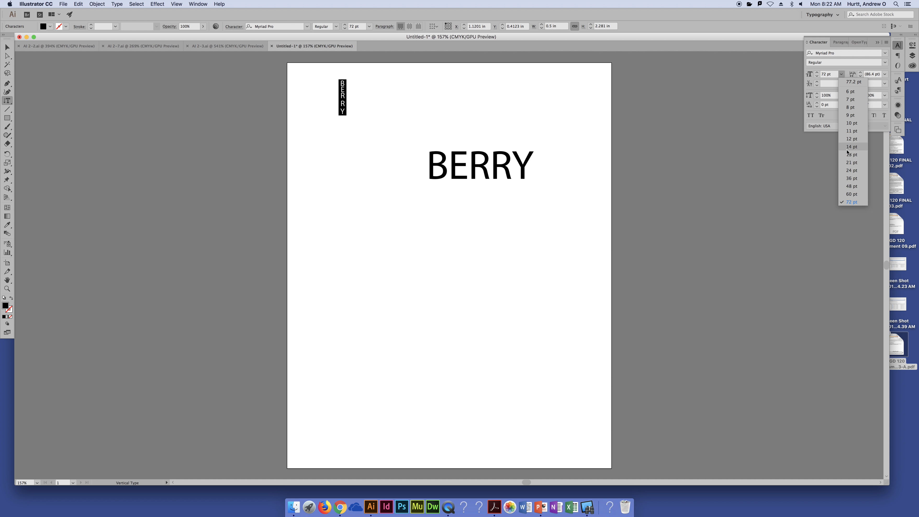
{"action": "left_click", "coordinate": [852, 202]}
{"action": "left_click", "coordinate": [885, 74]}
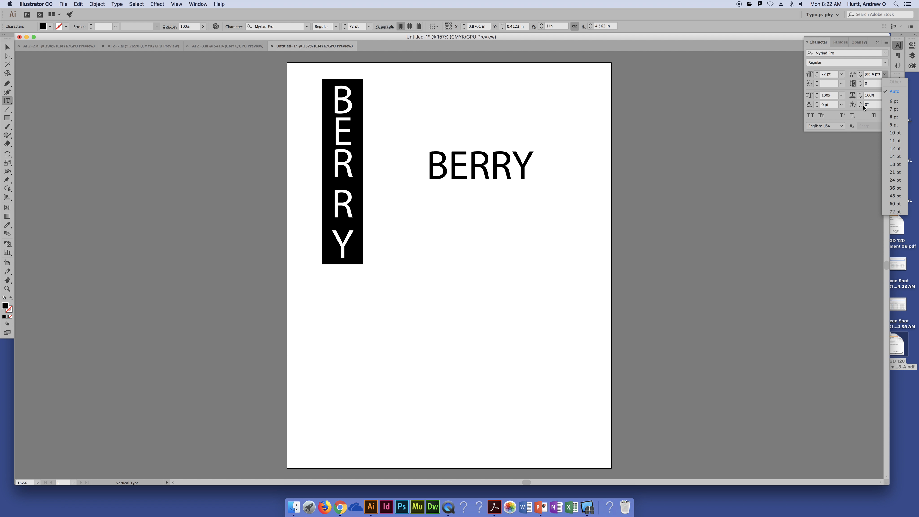
{"action": "left_click", "coordinate": [882, 70]}
{"action": "left_click", "coordinate": [885, 74]}
{"action": "left_click", "coordinate": [896, 188]}
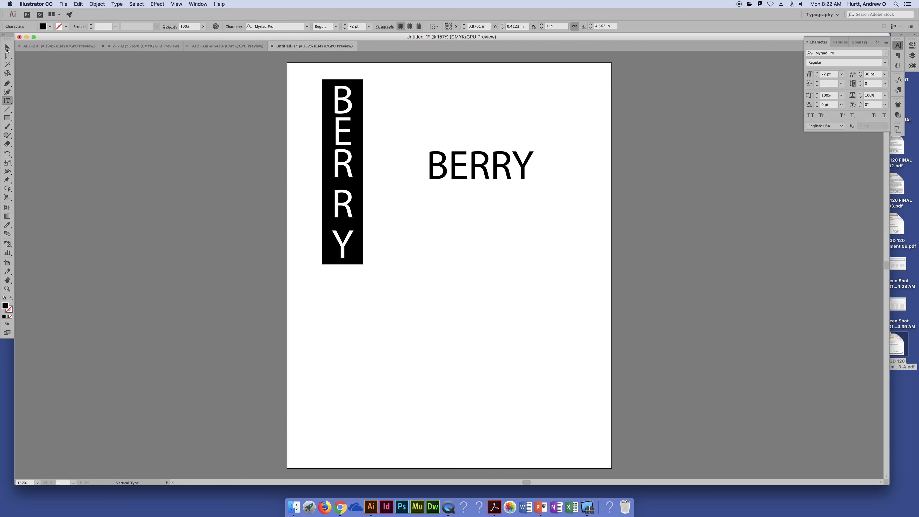
- Add a second line reading BERRY to the vertical text object, after the existing word
{"action": "left_click", "coordinate": [6, 48]}
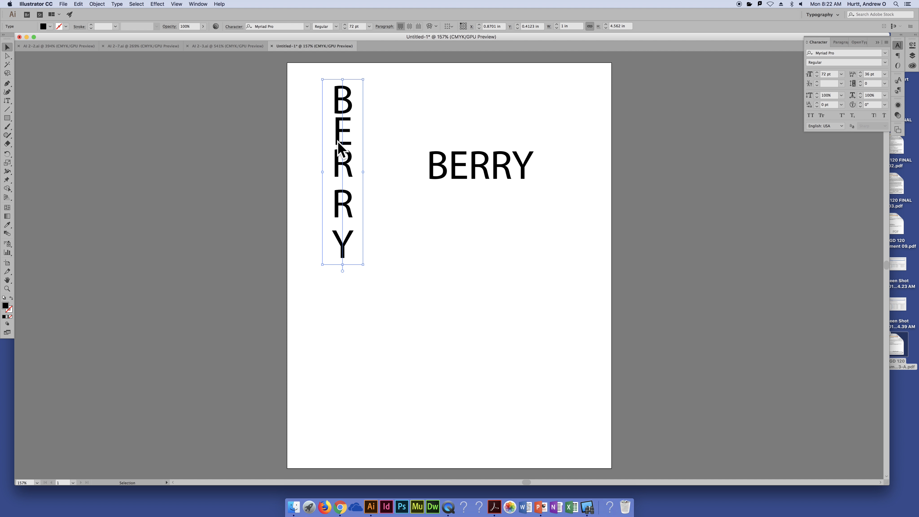
{"action": "double_click", "coordinate": [351, 250]}
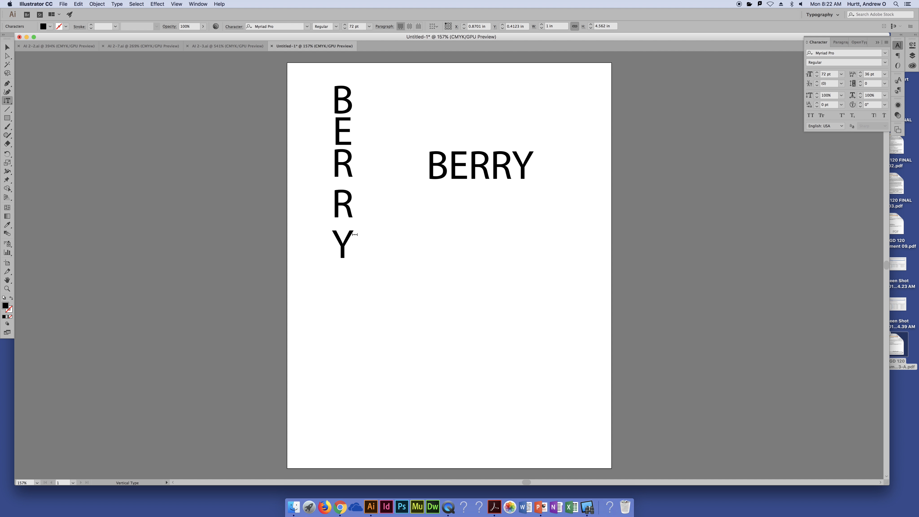
{"action": "key", "text": "Return"}
{"action": "type", "text": "BE"}
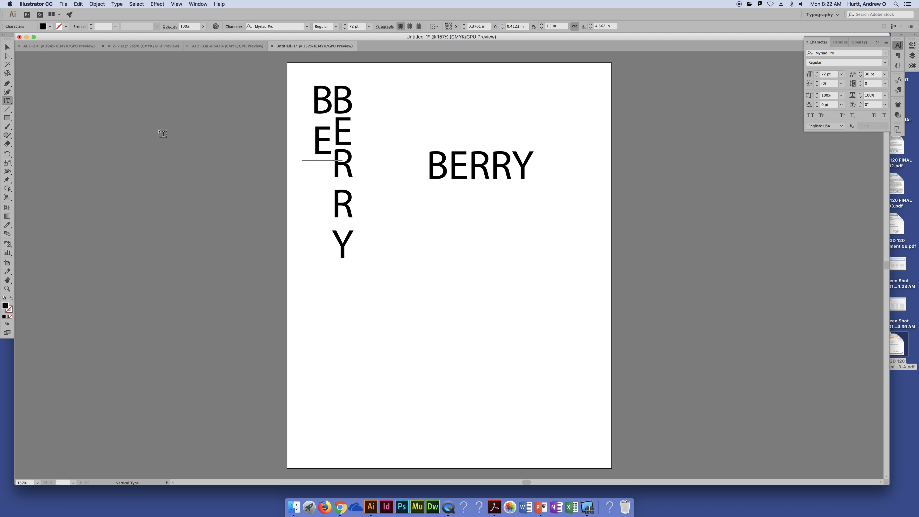
{"action": "type", "text": "RRY"}
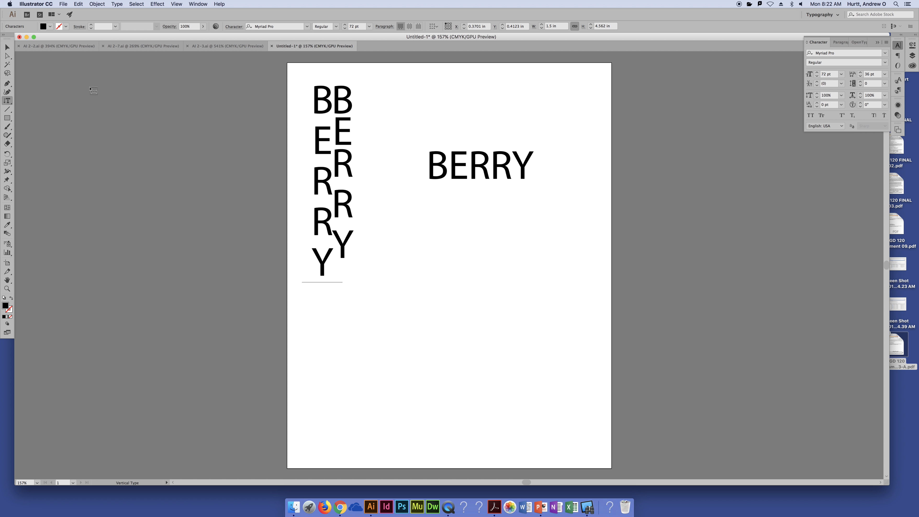
{"action": "left_click", "coordinate": [6, 47]}
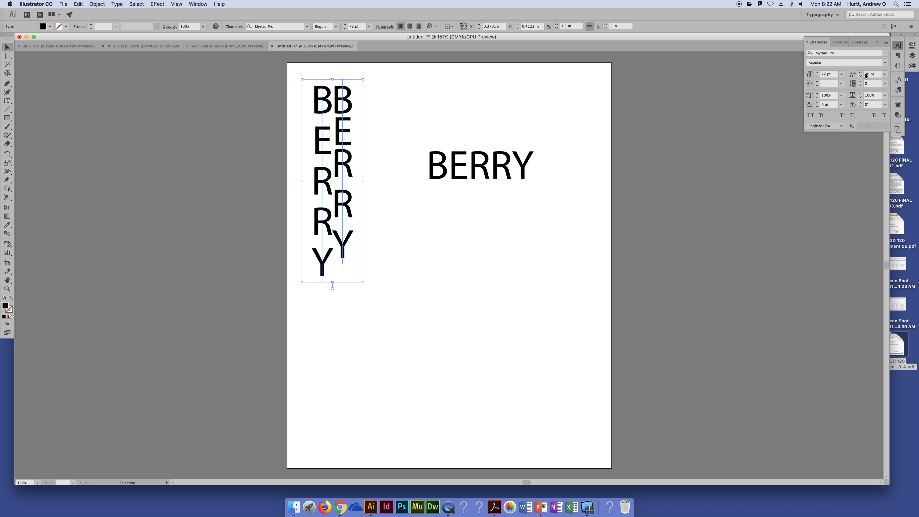
- Preview other leading values on the two vertical BERRY columns without applying one
{"action": "left_click", "coordinate": [885, 74]}
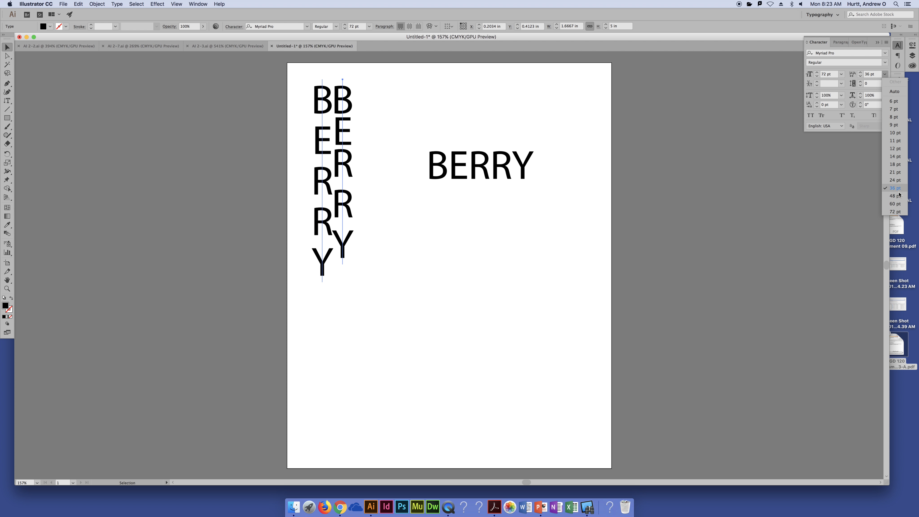
{"action": "left_click", "coordinate": [799, 181]}
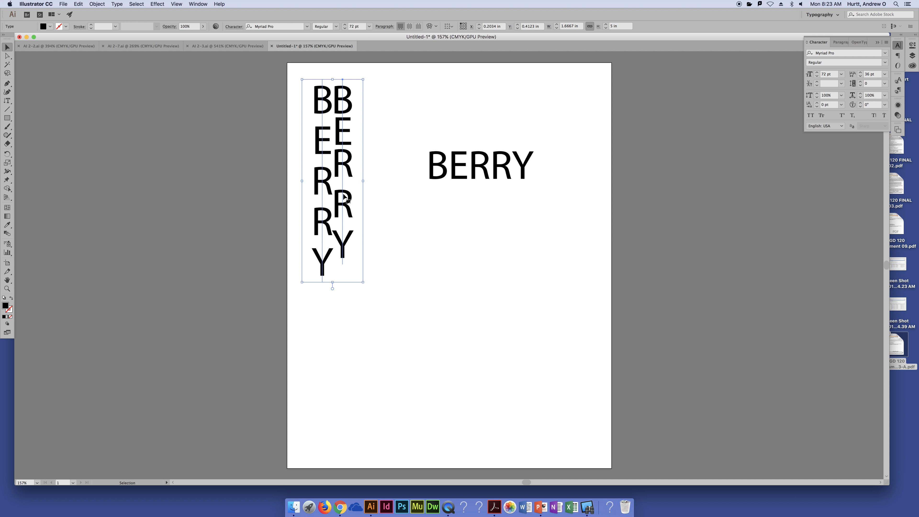
{"action": "left_click", "coordinate": [885, 74]}
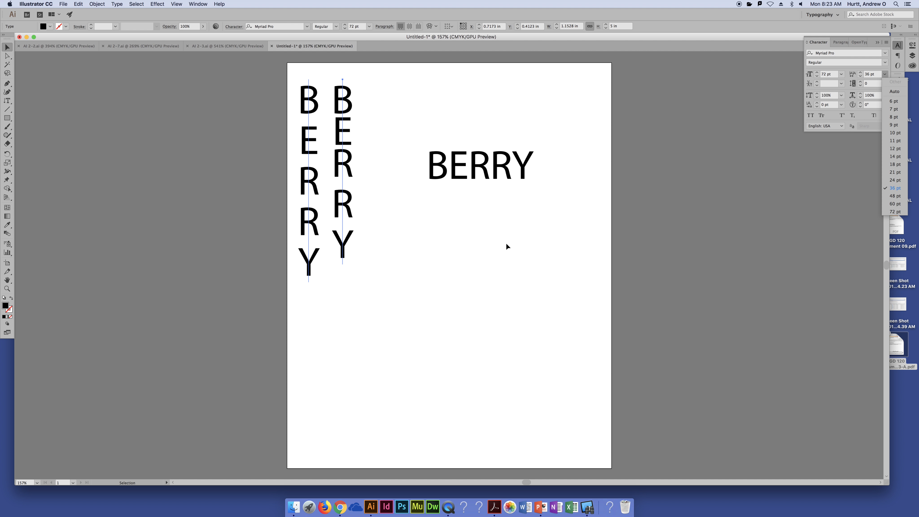
{"action": "left_click", "coordinate": [362, 174]}
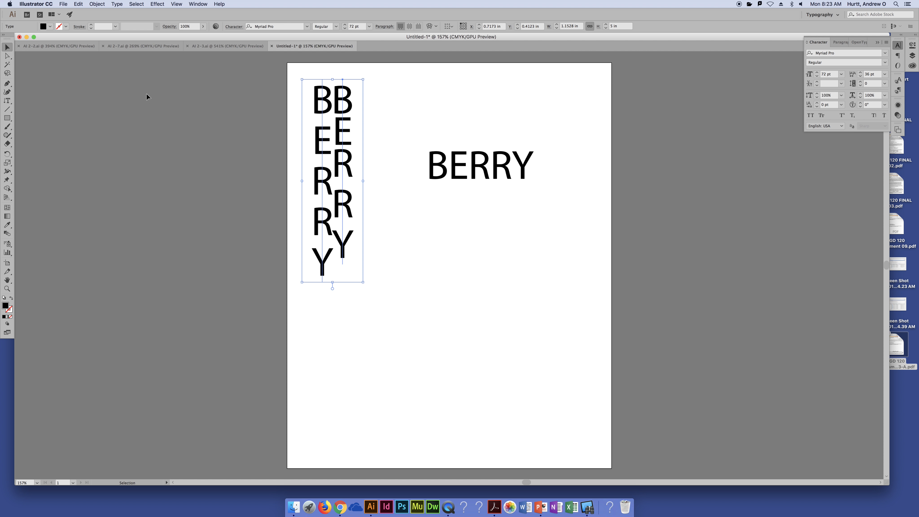
- Delete the vertical and horizontal BERRY text objects from the artboard
{"action": "left_click", "coordinate": [303, 151]}
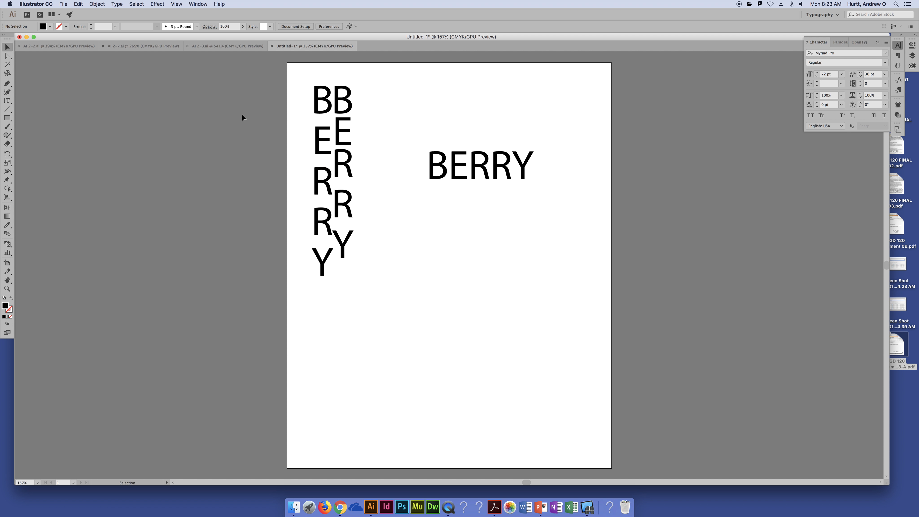
{"action": "left_click_drag", "start_coordinate": [230, 99], "coordinate": [597, 298]}
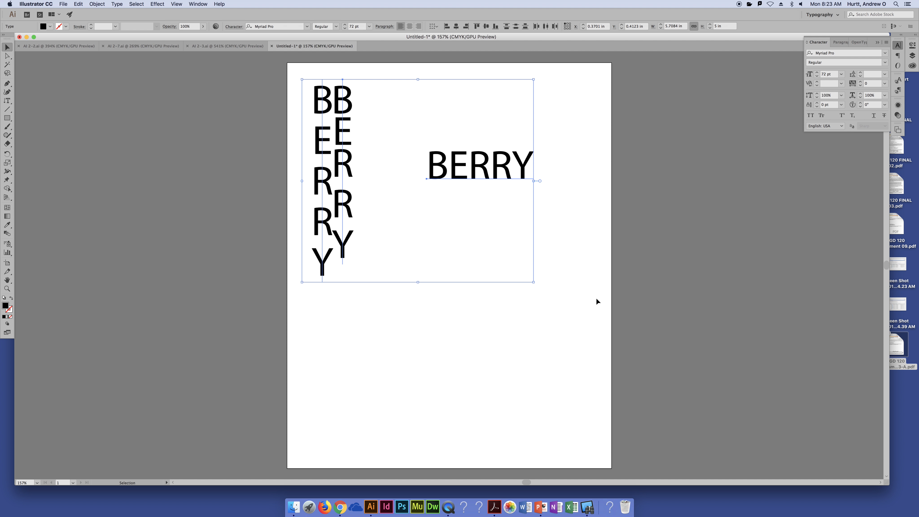
{"action": "key", "text": "Delete"}
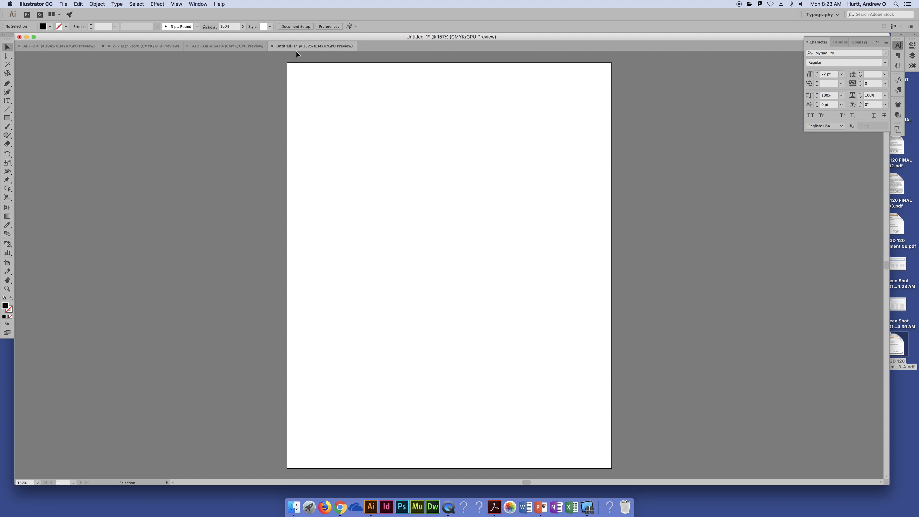
- Switch to the AI 2-3.ai document and move the "ToUch tYpE tOoL" text block up to about X 1.10 in, Y 0.76 in
{"action": "left_click", "coordinate": [227, 46]}
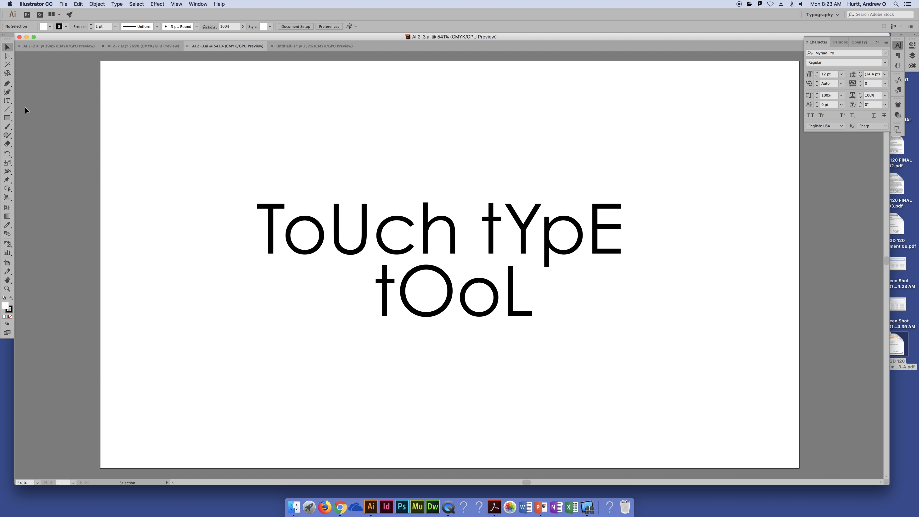
{"action": "left_click", "coordinate": [407, 250]}
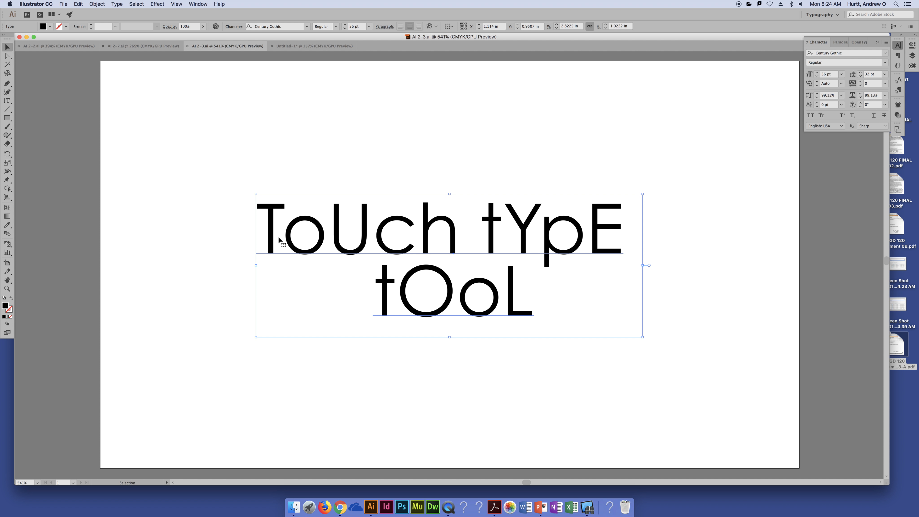
{"action": "key", "text": "t"}
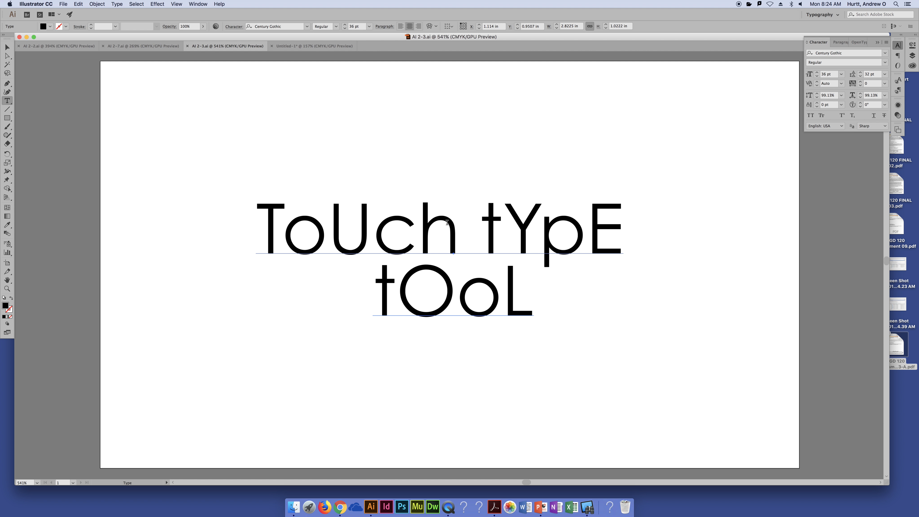
{"action": "left_click", "coordinate": [6, 104]}
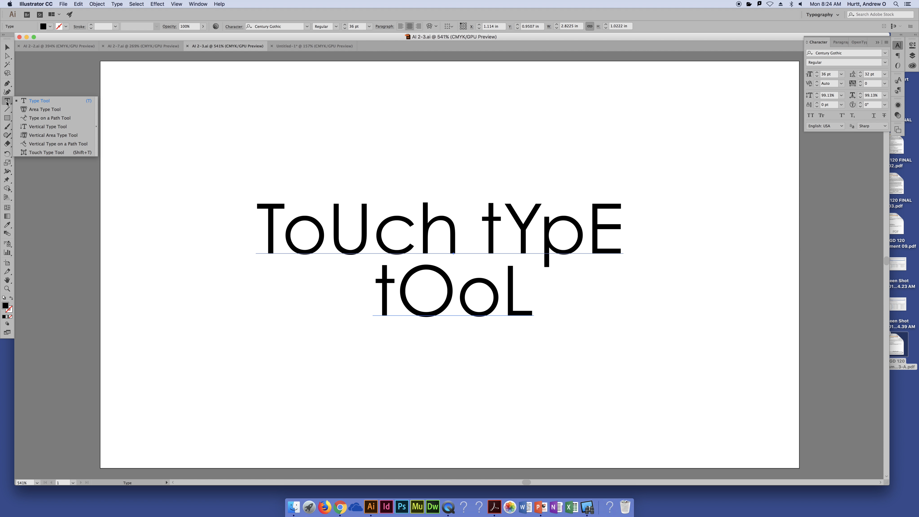
{"action": "left_click", "coordinate": [41, 152]}
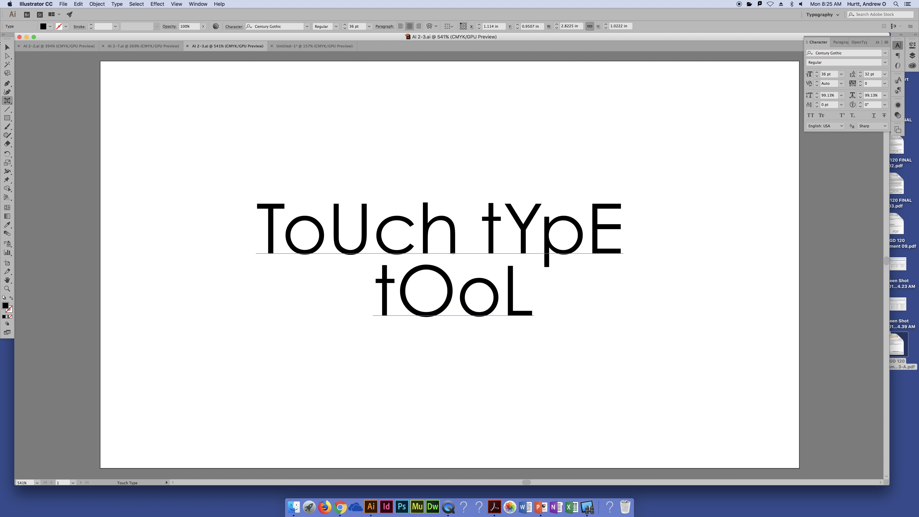
{"action": "left_click", "coordinate": [7, 47]}
{"action": "left_click_drag", "start_coordinate": [395, 235], "coordinate": [389, 210]}
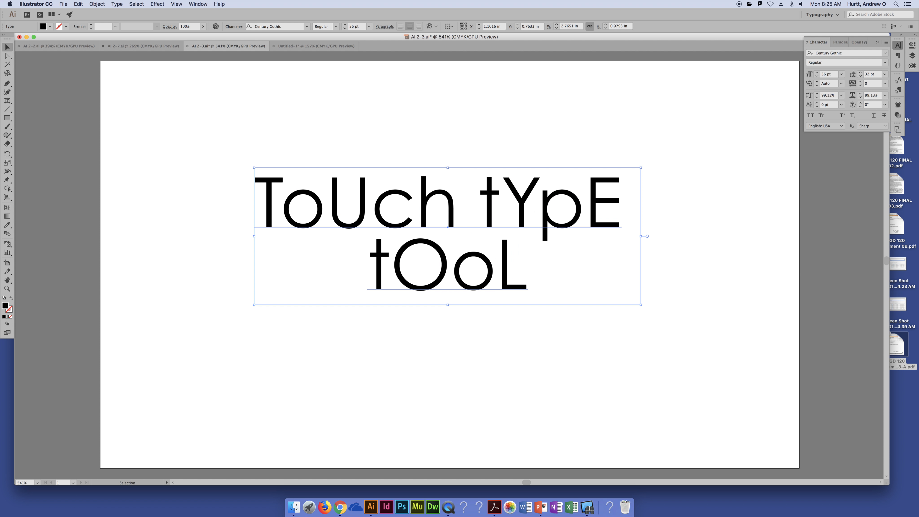
- Using the Touch Type tool, rotate the first letter T to about 17° and shift it to a baseline offset of about 1 pt
{"action": "left_click", "coordinate": [7, 102]}
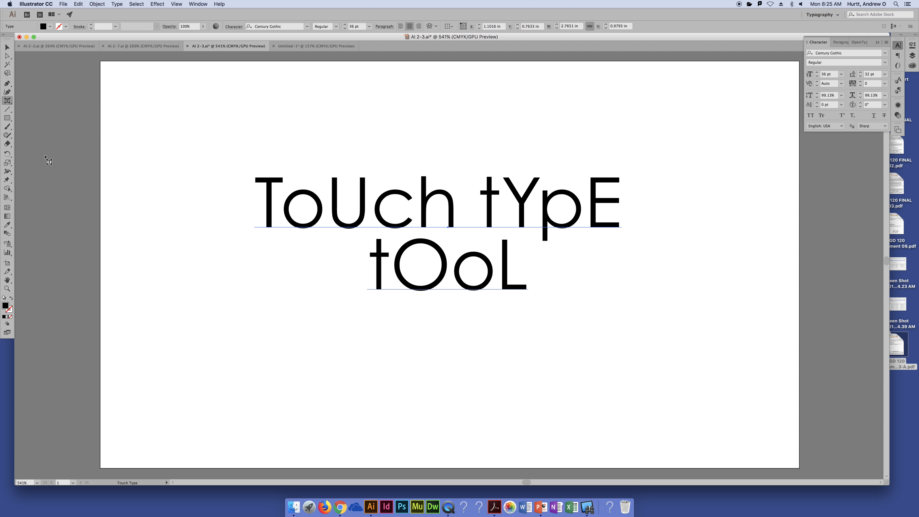
{"action": "left_click", "coordinate": [269, 210]}
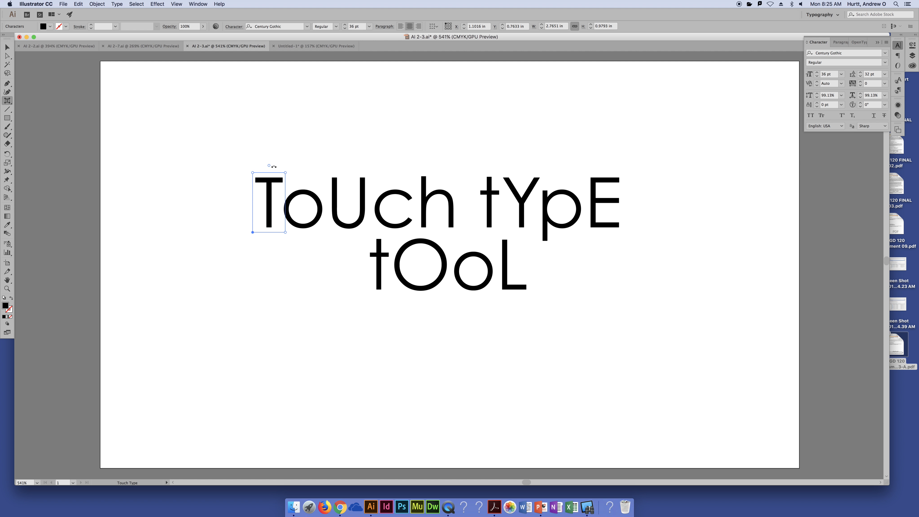
{"action": "left_click_drag", "start_coordinate": [269, 165], "coordinate": [279, 166]}
{"action": "mouse_move", "coordinate": [261, 217]}
{"action": "left_mouse_down"}
{"action": "mouse_move", "coordinate": [277, 197]}
{"action": "mouse_move", "coordinate": [282, 203]}
{"action": "mouse_move", "coordinate": [247, 248]}
{"action": "mouse_move", "coordinate": [266, 205]}
{"action": "left_mouse_up"}
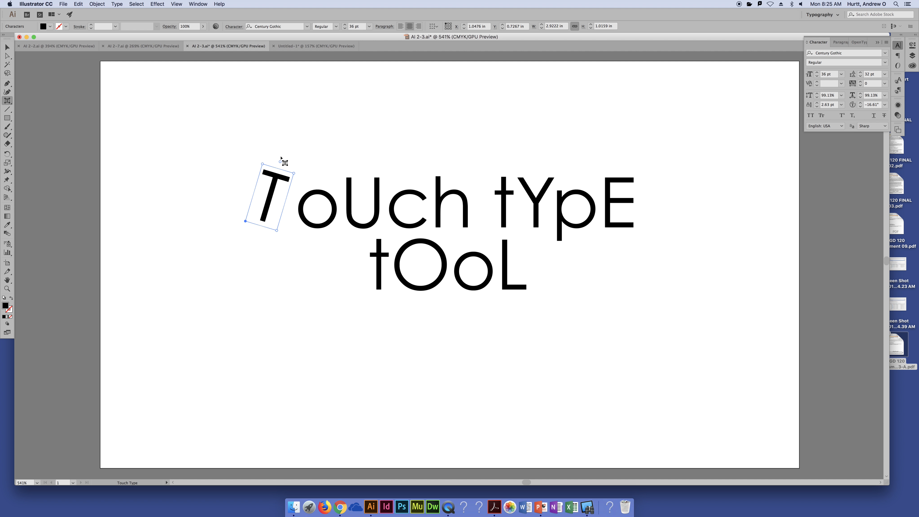
{"action": "left_click_drag", "start_coordinate": [280, 160], "coordinate": [258, 165]}
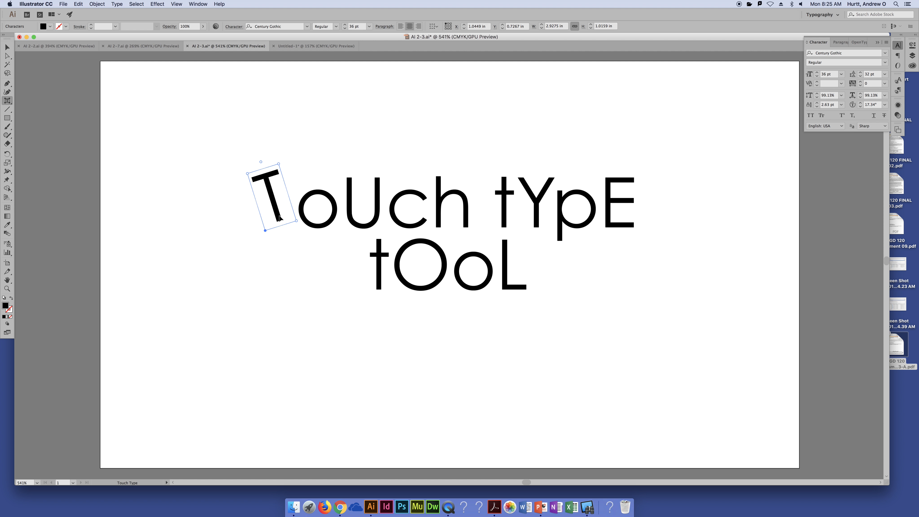
{"action": "left_click_drag", "start_coordinate": [279, 217], "coordinate": [285, 220]}
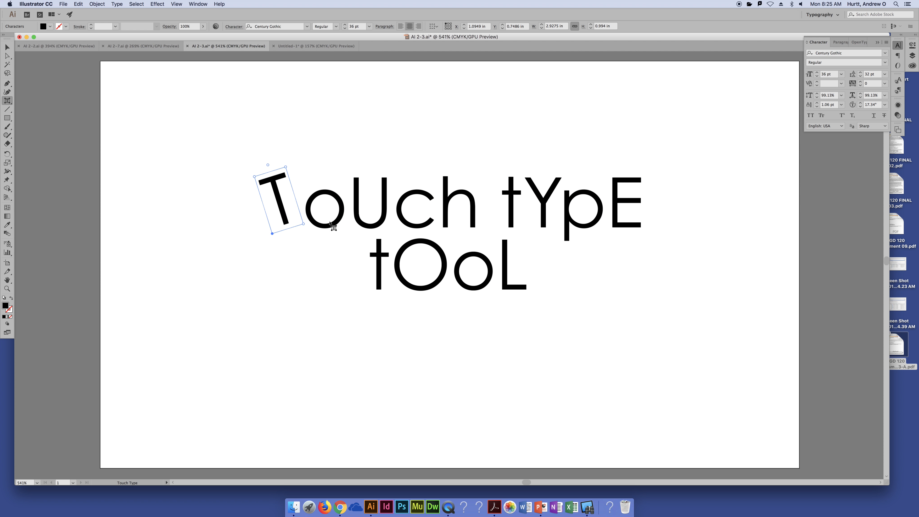
- Lower the o after the T to a baseline shift of about -6.5 pt and move it closer to the T
{"action": "left_click", "coordinate": [339, 217]}
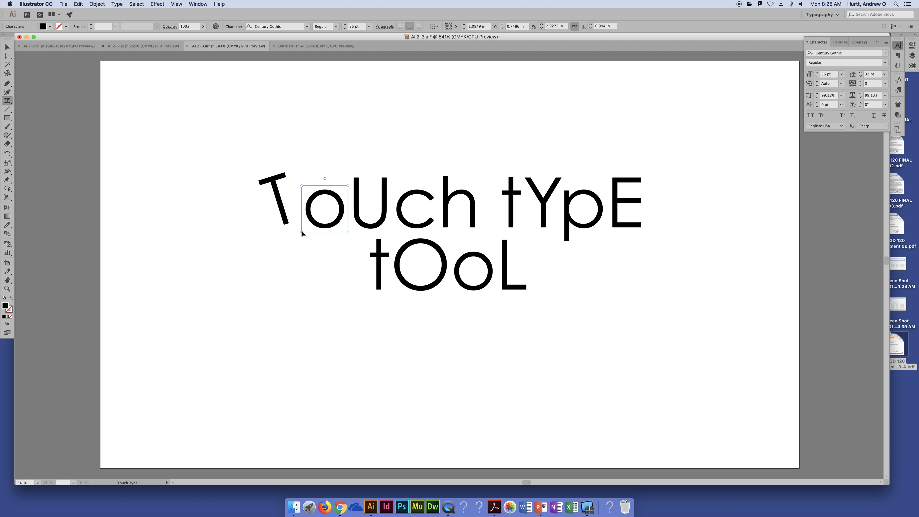
{"action": "mouse_move", "coordinate": [301, 231]}
{"action": "left_mouse_down"}
{"action": "mouse_move", "coordinate": [282, 251]}
{"action": "mouse_move", "coordinate": [294, 226]}
{"action": "mouse_move", "coordinate": [293, 244]}
{"action": "left_mouse_up"}
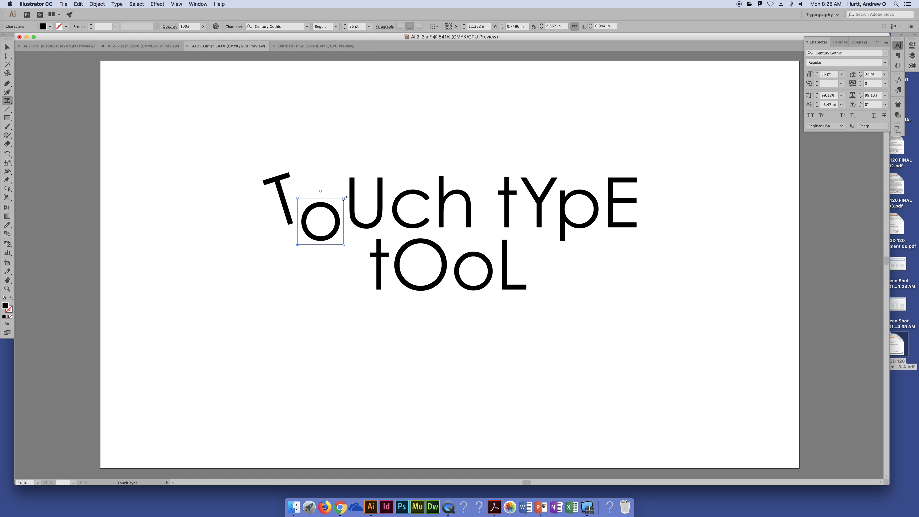
- Enlarge the first lowercase o to about 138% scale and set its baseline shift to about -9 pt
{"action": "left_click_drag", "start_coordinate": [345, 199], "coordinate": [362, 167]}
{"action": "left_click_drag", "start_coordinate": [341, 206], "coordinate": [338, 208]}
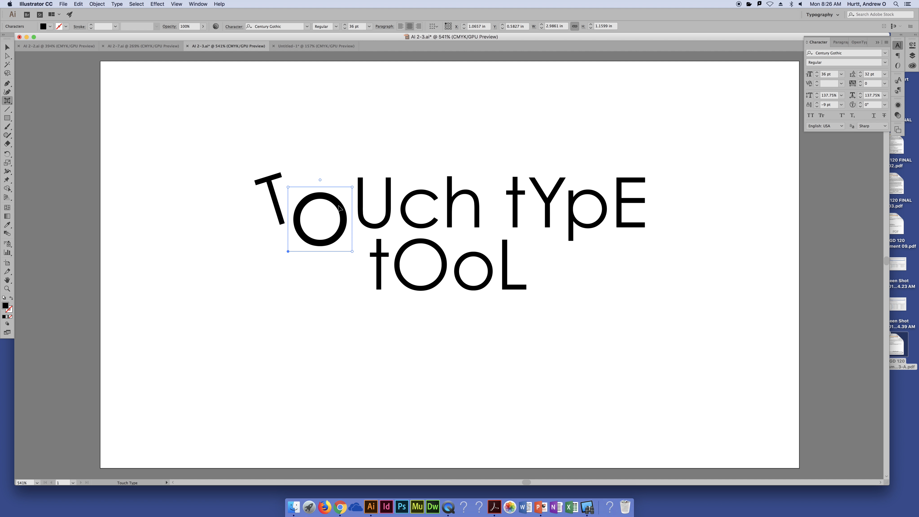
- Raise the U to a baseline shift of about 11 pt, move it closer to the o, and rotate it to about -9.4°
{"action": "left_click", "coordinate": [391, 191]}
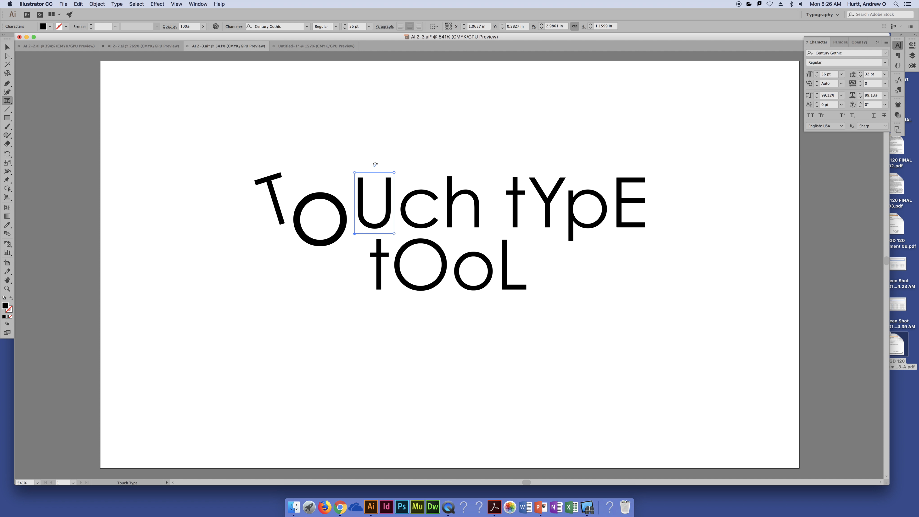
{"action": "left_click_drag", "start_coordinate": [391, 206], "coordinate": [374, 174]}
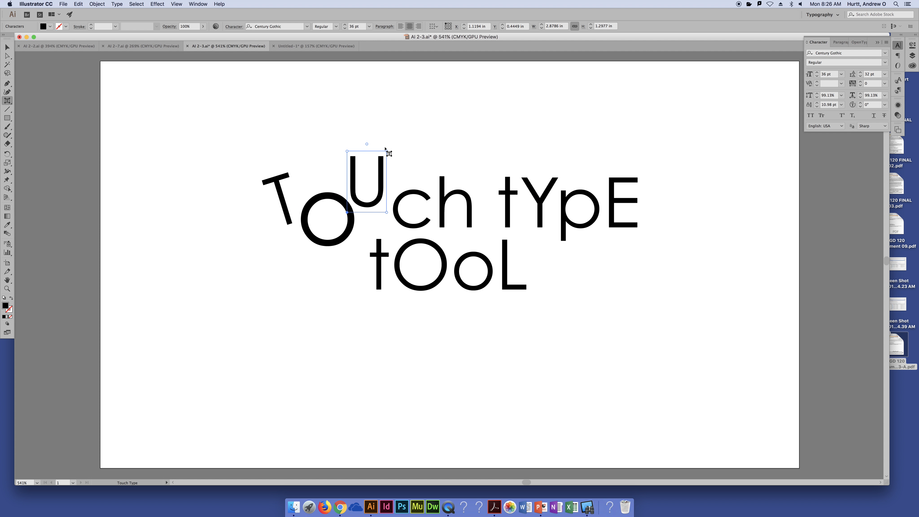
{"action": "left_click_drag", "start_coordinate": [367, 143], "coordinate": [372, 144]}
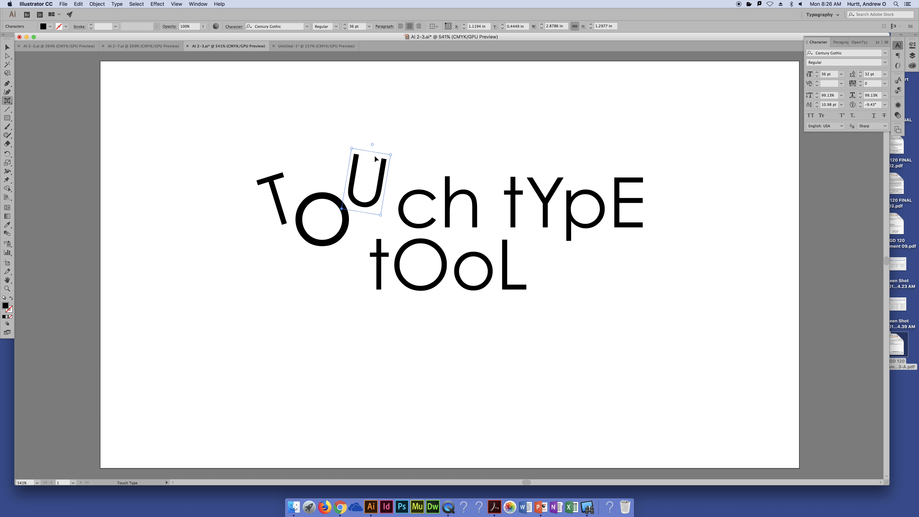
- Tuck the c under the U at a baseline shift of about -4.2 pt and rotate it to about 35°
{"action": "left_click", "coordinate": [405, 214]}
{"action": "left_click_drag", "start_coordinate": [404, 215], "coordinate": [385, 221]}
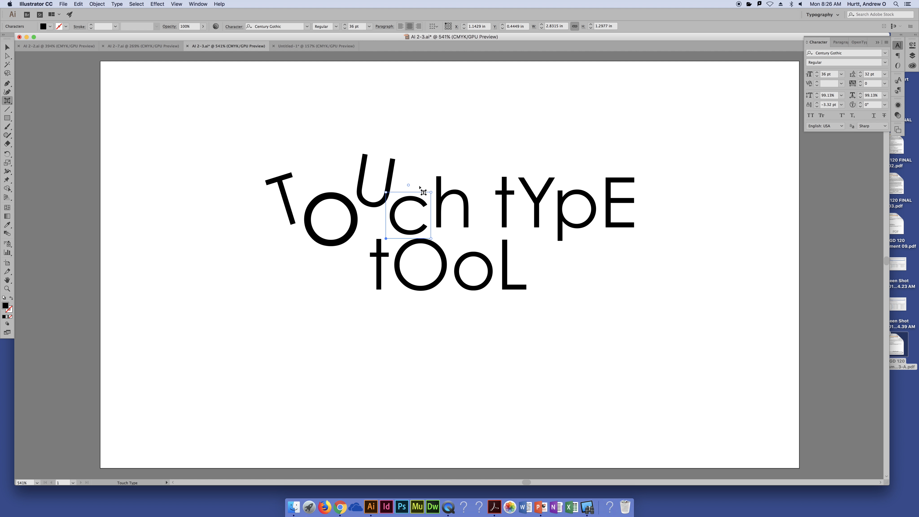
{"action": "left_click_drag", "start_coordinate": [410, 185], "coordinate": [421, 188]}
{"action": "left_click_drag", "start_coordinate": [434, 224], "coordinate": [424, 222]}
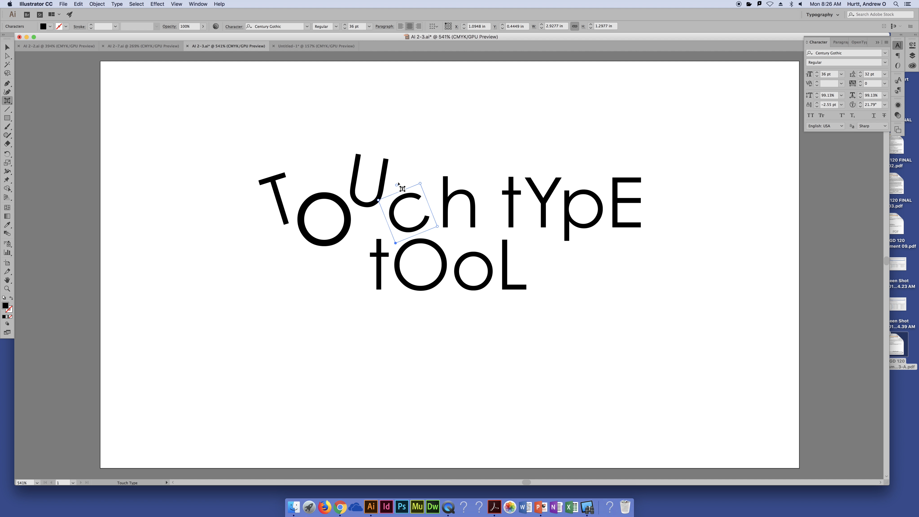
{"action": "mouse_move", "coordinate": [396, 184]}
{"action": "left_mouse_down"}
{"action": "mouse_move", "coordinate": [402, 192]}
{"action": "mouse_move", "coordinate": [413, 185]}
{"action": "mouse_move", "coordinate": [387, 183]}
{"action": "mouse_move", "coordinate": [408, 189]}
{"action": "left_mouse_up"}
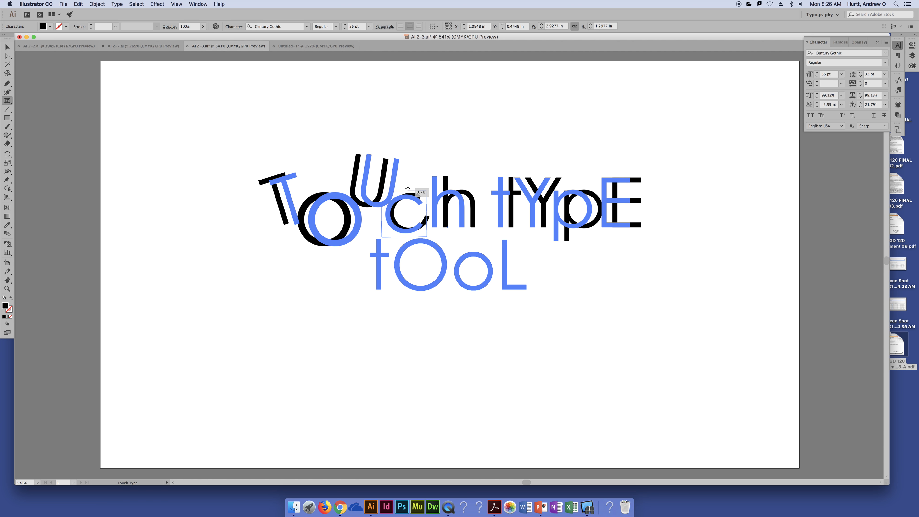
{"action": "left_click_drag", "start_coordinate": [409, 189], "coordinate": [397, 200]}
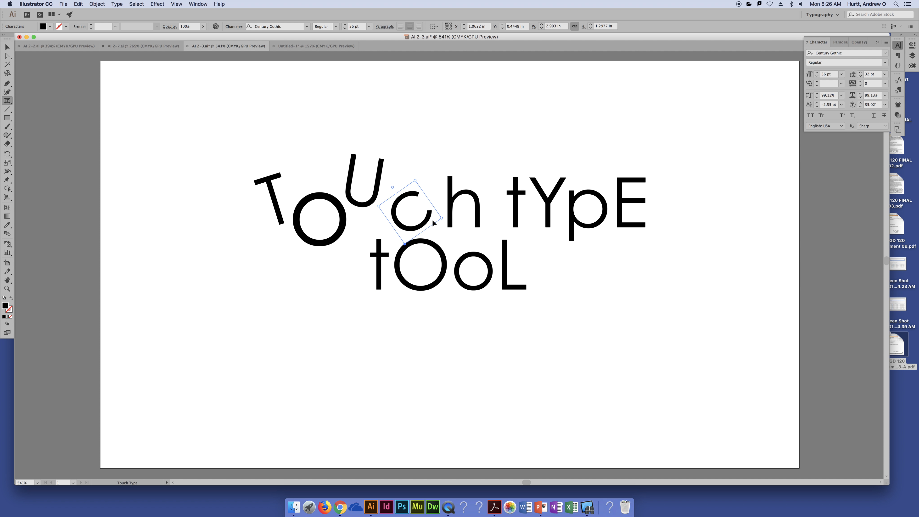
{"action": "left_click_drag", "start_coordinate": [435, 223], "coordinate": [412, 224]}
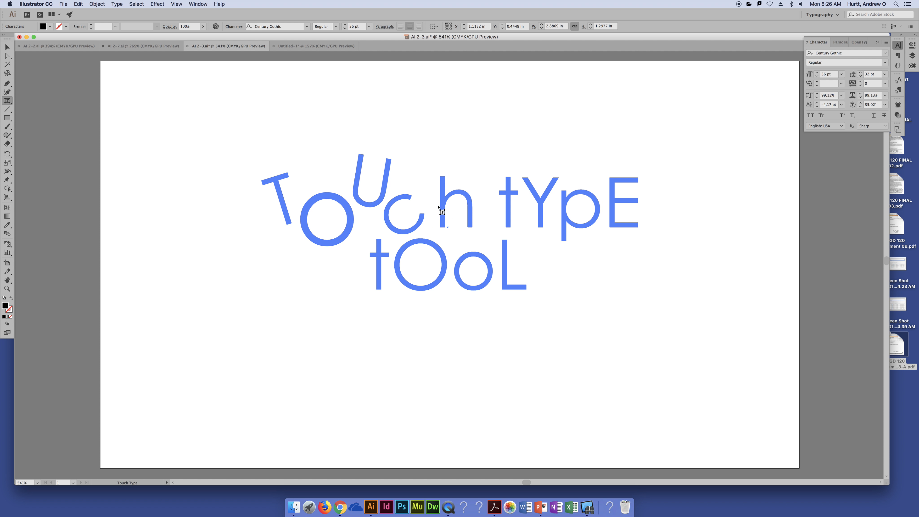
- Raise the h beside the c to about 4.4 pt, scale it to about 74%, and rotate it to about 21°
{"action": "left_click", "coordinate": [442, 212]}
{"action": "left_click_drag", "start_coordinate": [467, 196], "coordinate": [463, 191]}
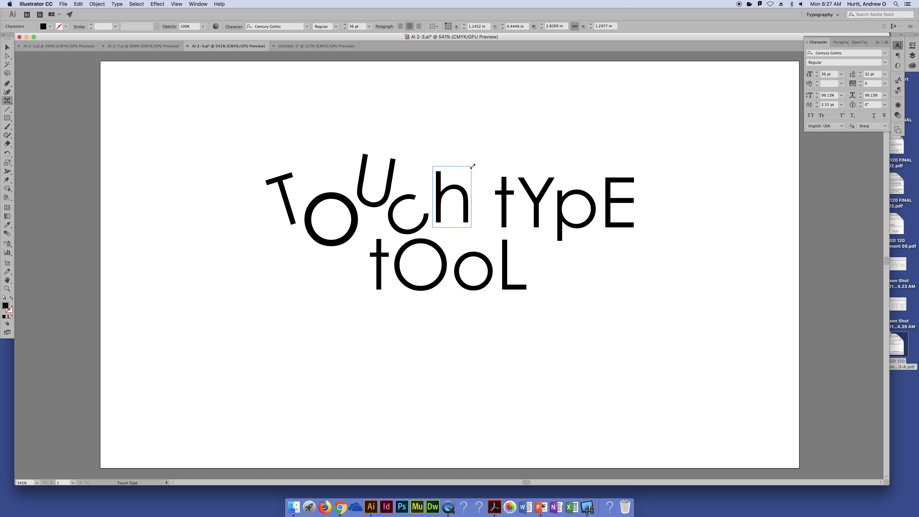
{"action": "left_click_drag", "start_coordinate": [472, 167], "coordinate": [467, 181]}
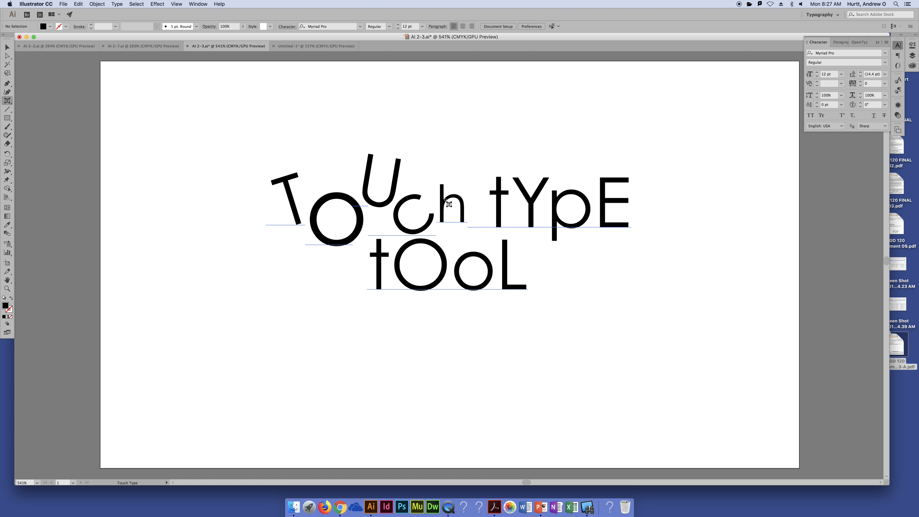
{"action": "left_click_drag", "start_coordinate": [452, 172], "coordinate": [441, 195]}
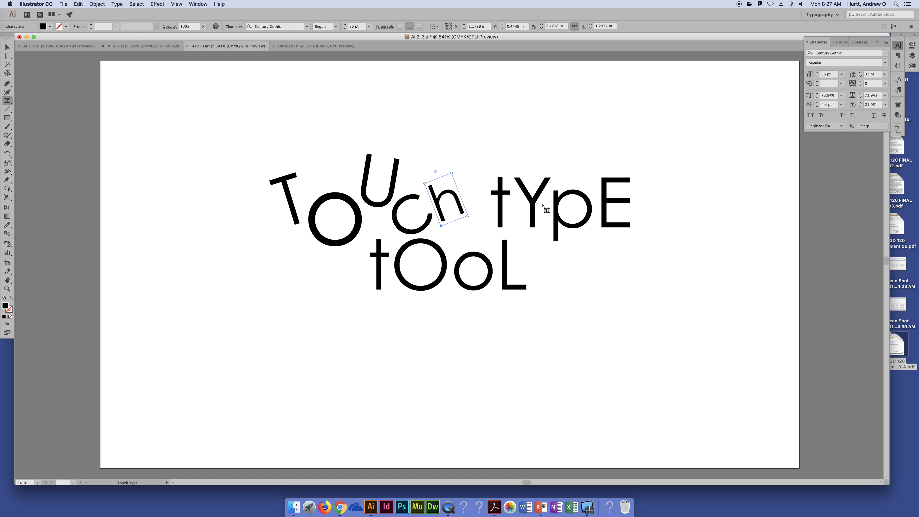
{"action": "left_click", "coordinate": [551, 207]}
{"action": "left_click", "coordinate": [628, 345]}
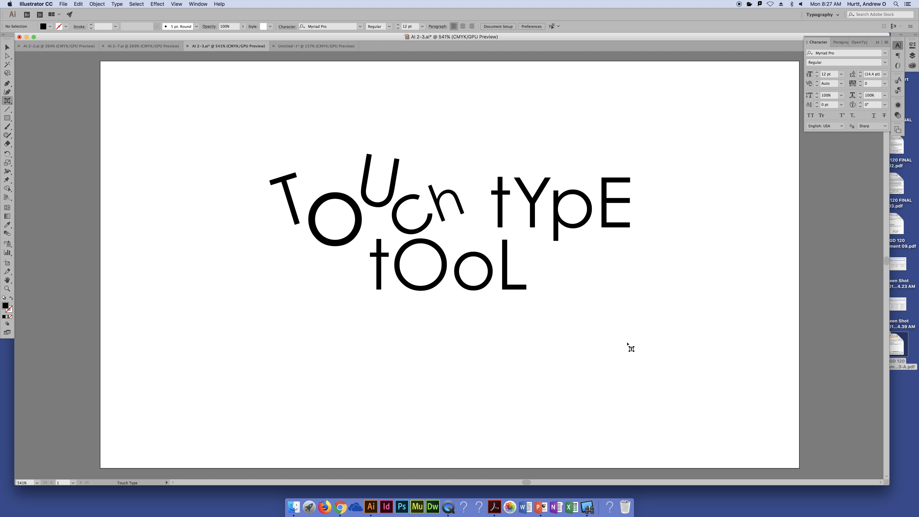
{"action": "left_click", "coordinate": [515, 221]}
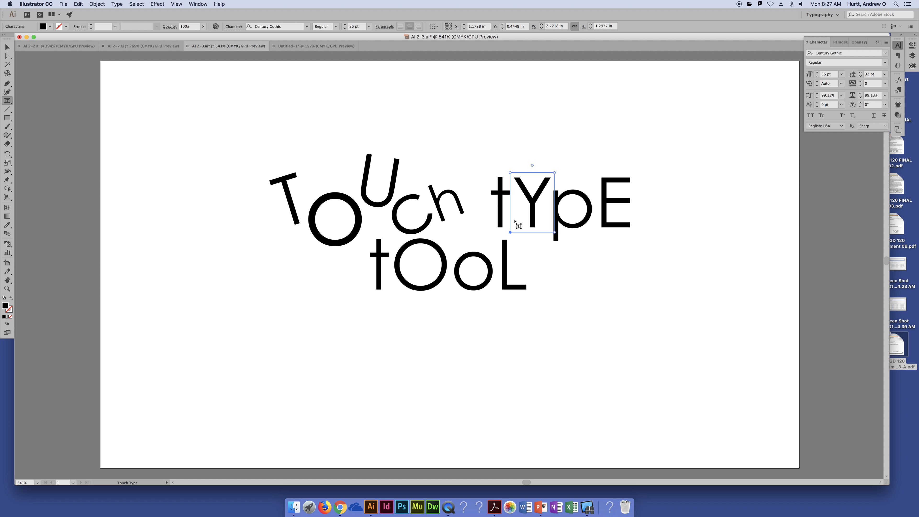
- Try replacing the c in the text block with a U as live text, undo the replacement, and deselect the text
{"action": "left_click", "coordinate": [7, 48]}
{"action": "left_click", "coordinate": [407, 205]}
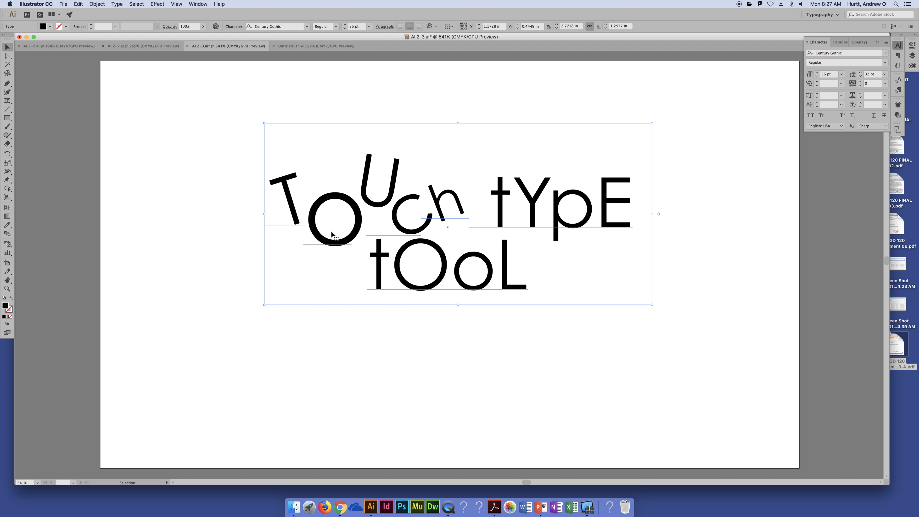
{"action": "double_click", "coordinate": [398, 214]}
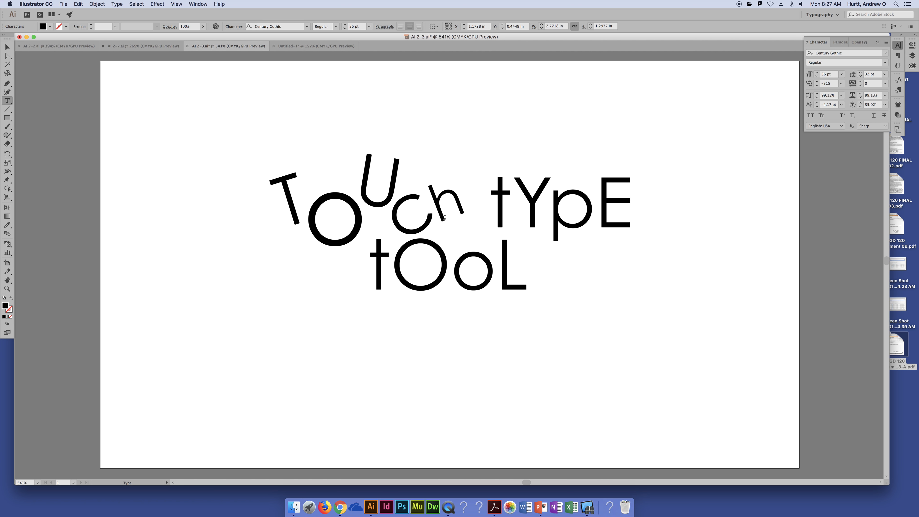
{"action": "key", "text": "Right"}
{"action": "key", "text": "Left"}
{"action": "key", "text": "Left"}
{"action": "key", "text": "shift+Right"}
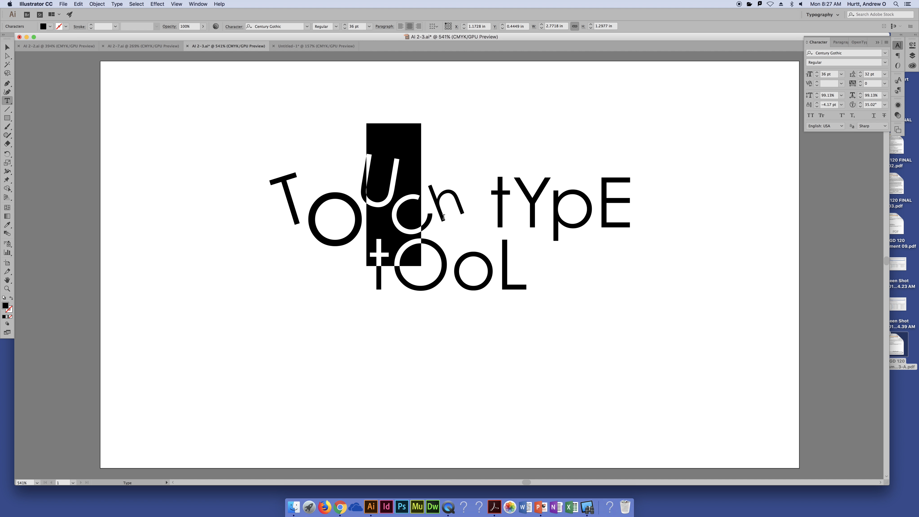
{"action": "type", "text": "U"}
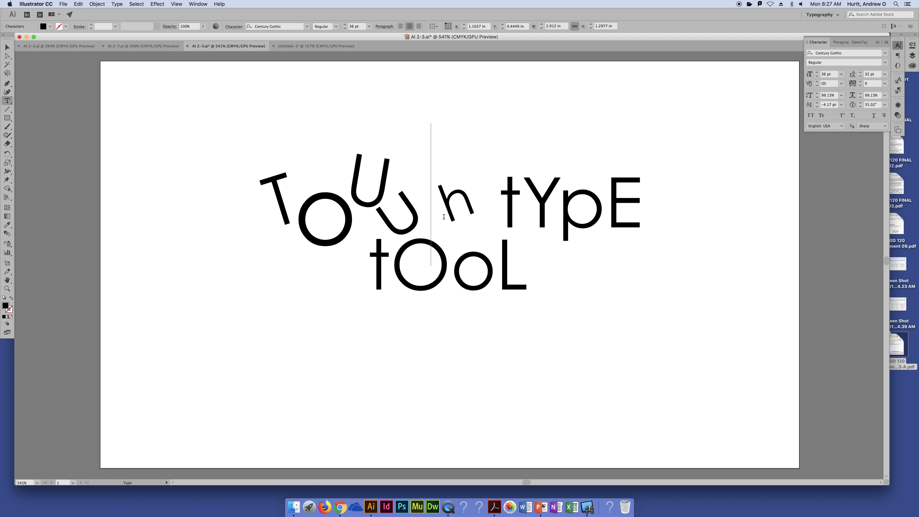
{"action": "key", "text": "super+z"}
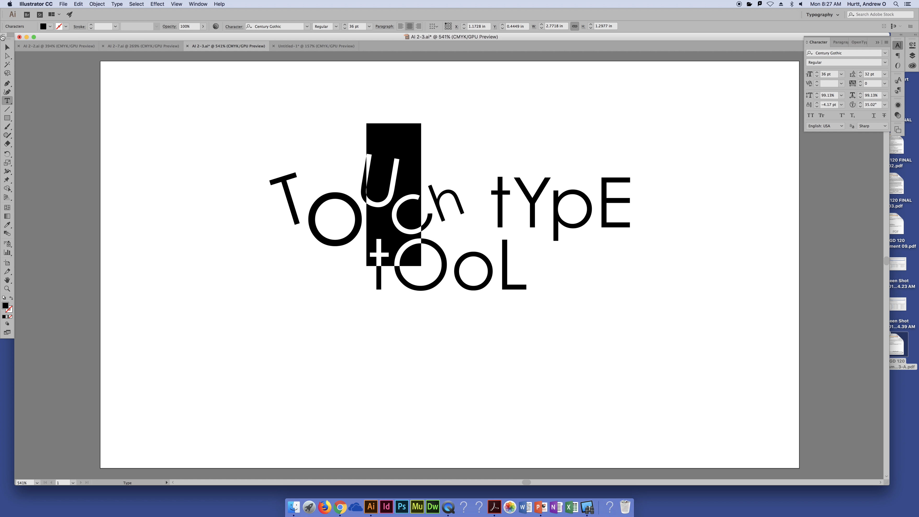
{"action": "left_click", "coordinate": [7, 47]}
{"action": "left_click", "coordinate": [172, 132]}
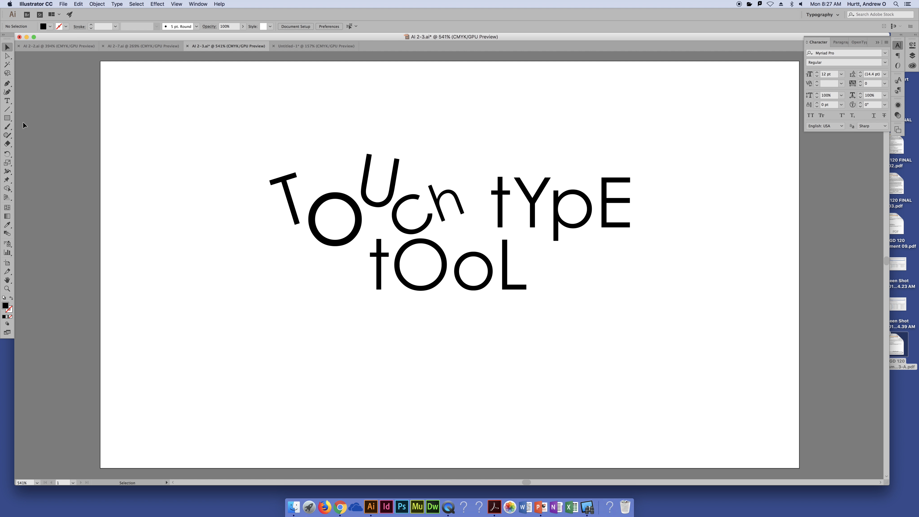
- Create a separate 12 pt Myriad Pro text object reading T at about X 0.50 in, Y 0.28 in
{"action": "left_click", "coordinate": [7, 101]}
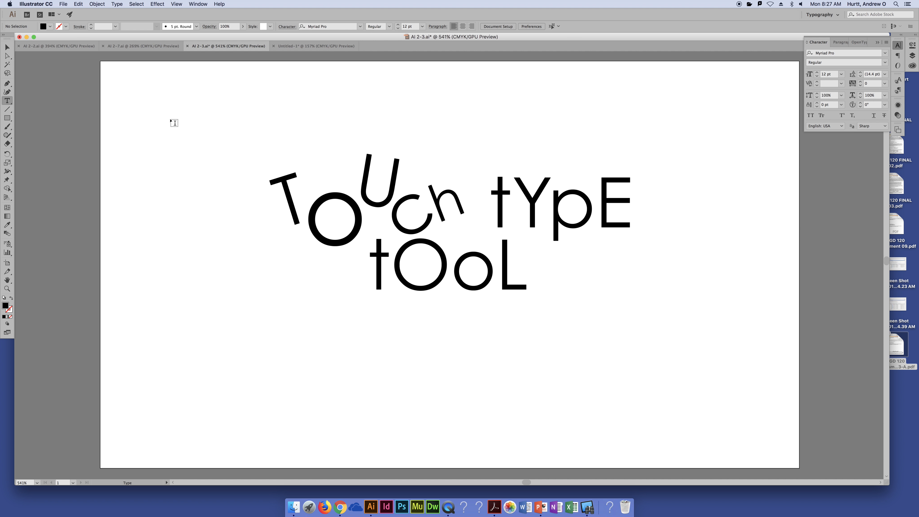
{"action": "left_click", "coordinate": [171, 119]}
{"action": "type", "text": "T"}
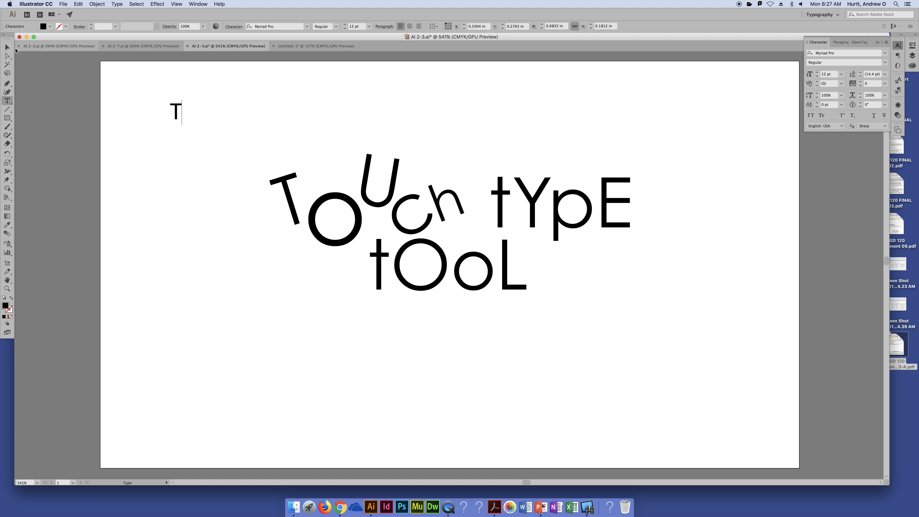
{"action": "key", "text": "Escape"}
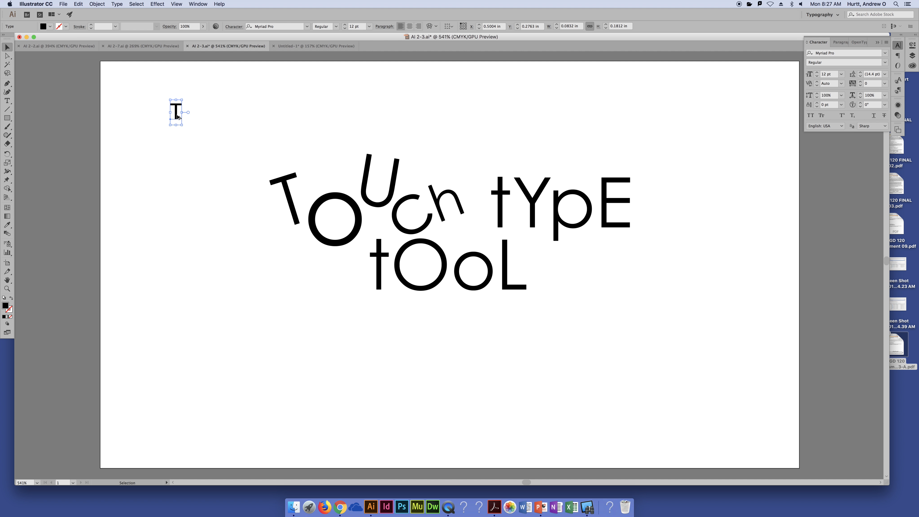
- Duplicate the small T to about X 0.68 in, Y 0.33 in and change the copy to O
{"action": "left_click_drag", "start_coordinate": [177, 118], "coordinate": [200, 123]}
{"action": "double_click", "coordinate": [201, 122]}
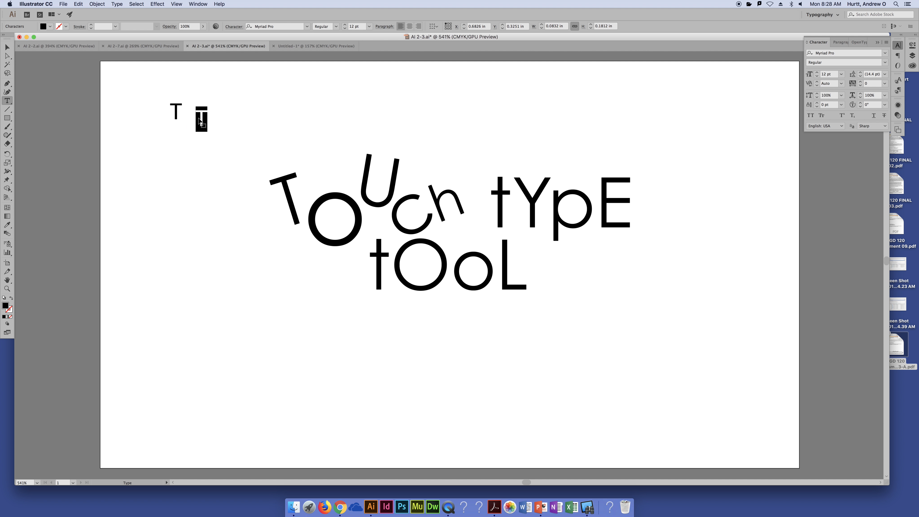
{"action": "type", "text": "O"}
{"action": "key", "text": "Escape"}
- Duplicate the small O to about X 0.87 in, Y 0.22 in, change the copy to U, and deselect it
{"action": "left_click_drag", "start_coordinate": [210, 123], "coordinate": [235, 108]}
{"action": "double_click", "coordinate": [235, 108]}
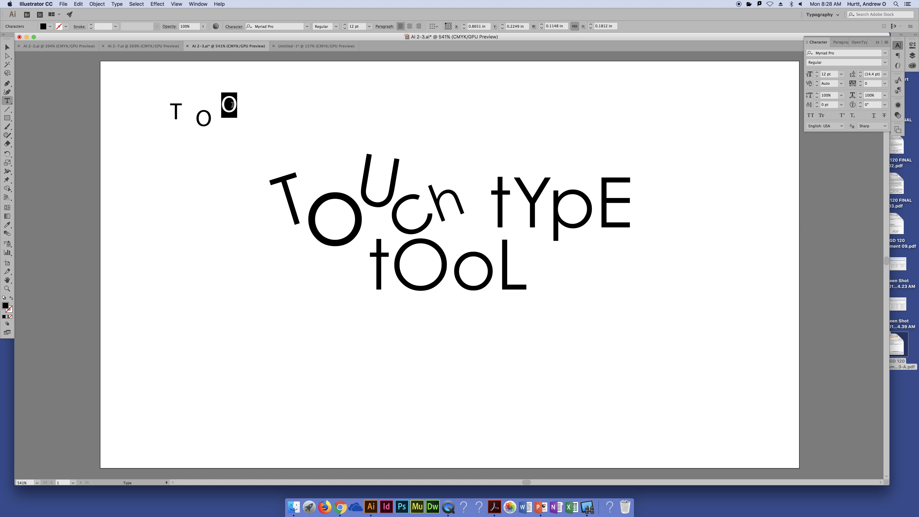
{"action": "type", "text": "U"}
{"action": "key", "text": "Escape"}
{"action": "left_click", "coordinate": [187, 205]}
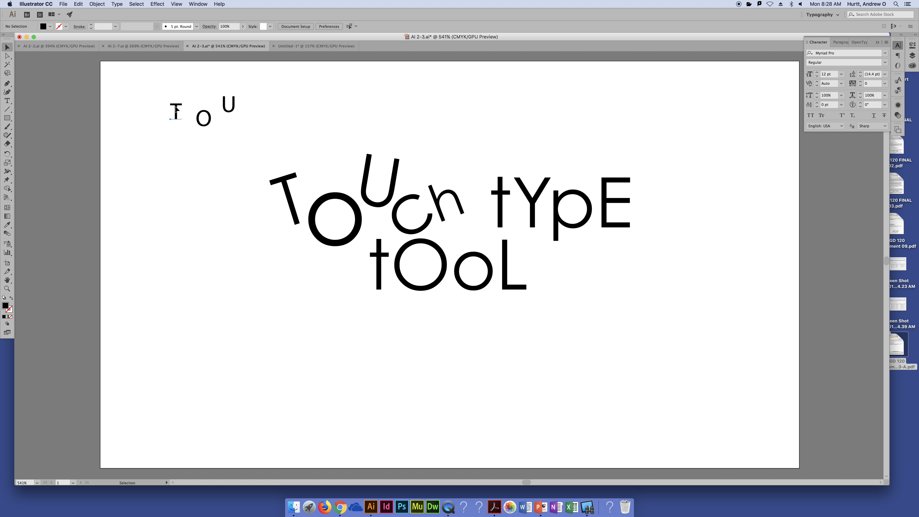
- Move the separate small T, O and U objects individually into a tighter staggered row above the main text
{"action": "left_click", "coordinate": [175, 110]}
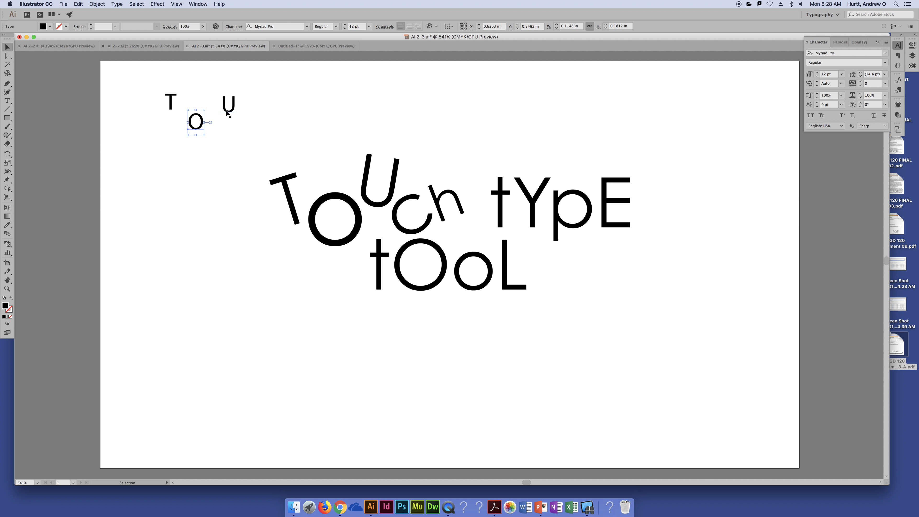
{"action": "left_click_drag", "start_coordinate": [228, 105], "coordinate": [228, 97]}
{"action": "left_click", "coordinate": [223, 144]}
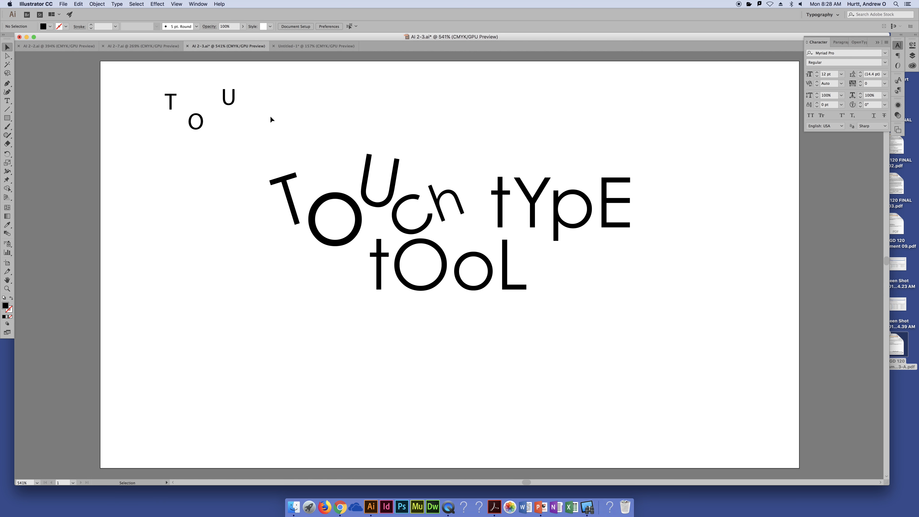
{"action": "left_click_drag", "start_coordinate": [201, 127], "coordinate": [210, 102]}
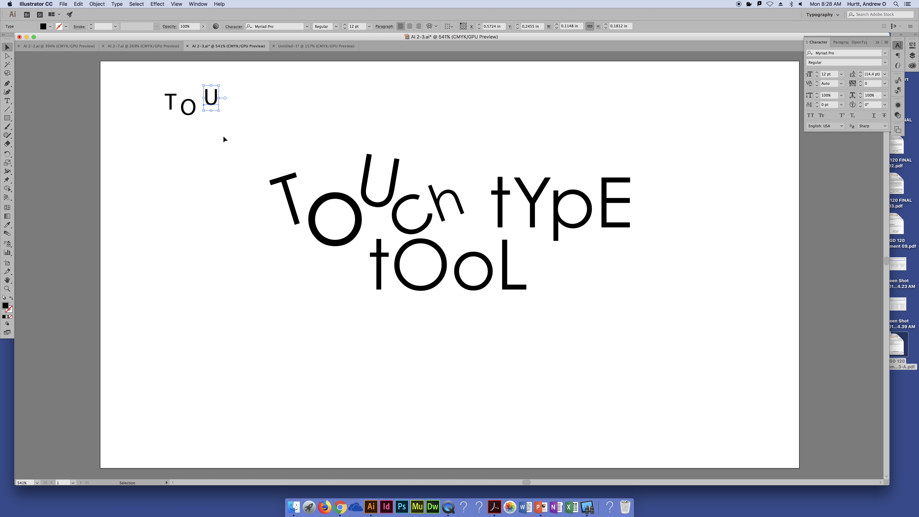
{"action": "left_click", "coordinate": [224, 137]}
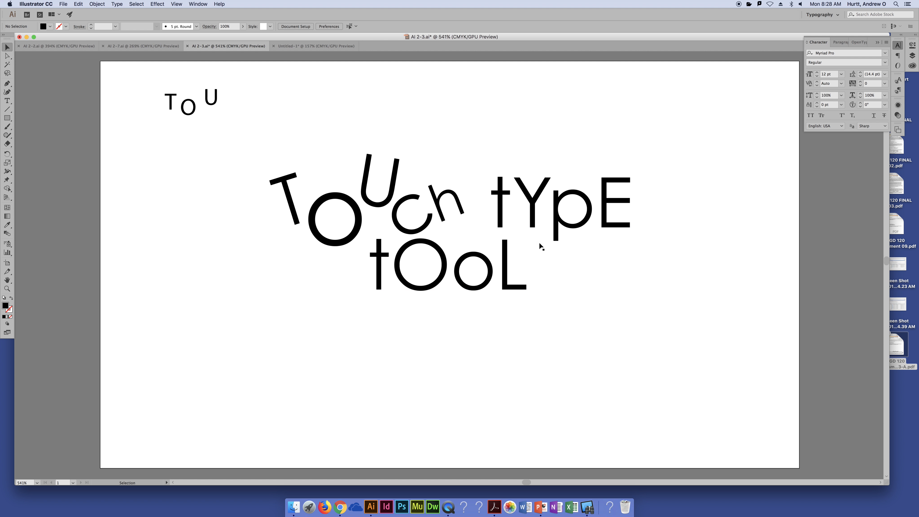
- Rotate the t at the start of "tYpE" slightly counterclockwise with the Touch Type tool
{"action": "left_click", "coordinate": [504, 205]}
{"action": "double_click", "coordinate": [504, 205]}
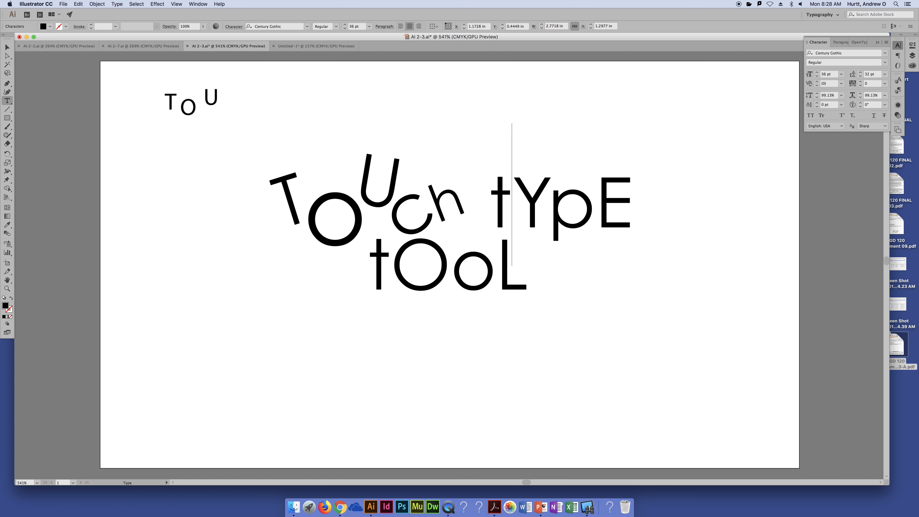
{"action": "left_click", "coordinate": [7, 47]}
{"action": "left_click_drag", "start_coordinate": [7, 100], "coordinate": [27, 152]}
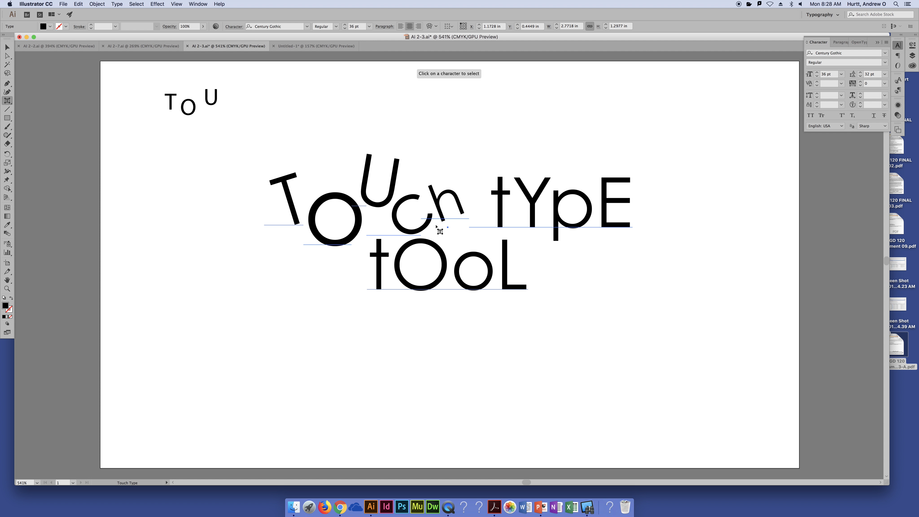
{"action": "left_click", "coordinate": [502, 214]}
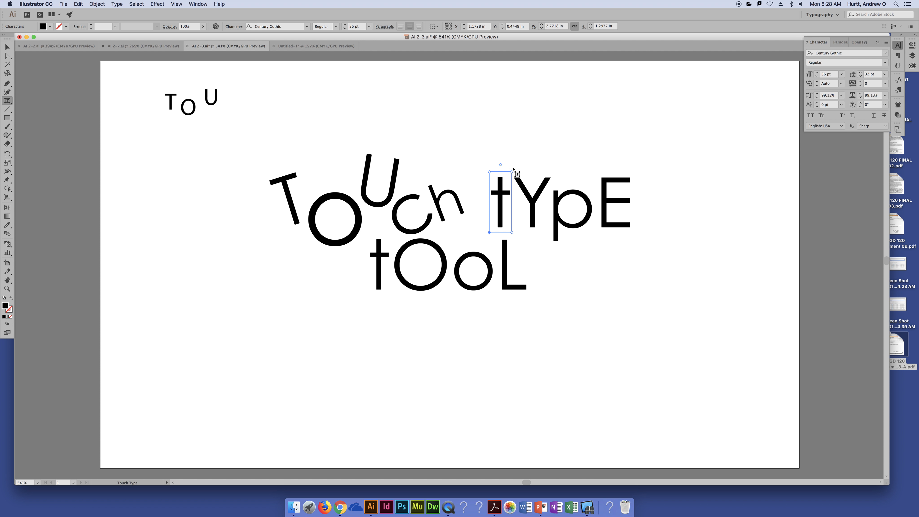
{"action": "left_click_drag", "start_coordinate": [501, 164], "coordinate": [484, 166]}
- Move the Y in "tYpE" closer to the preceding t at a baseline shift of about 0.56 pt
{"action": "left_click", "coordinate": [541, 215]}
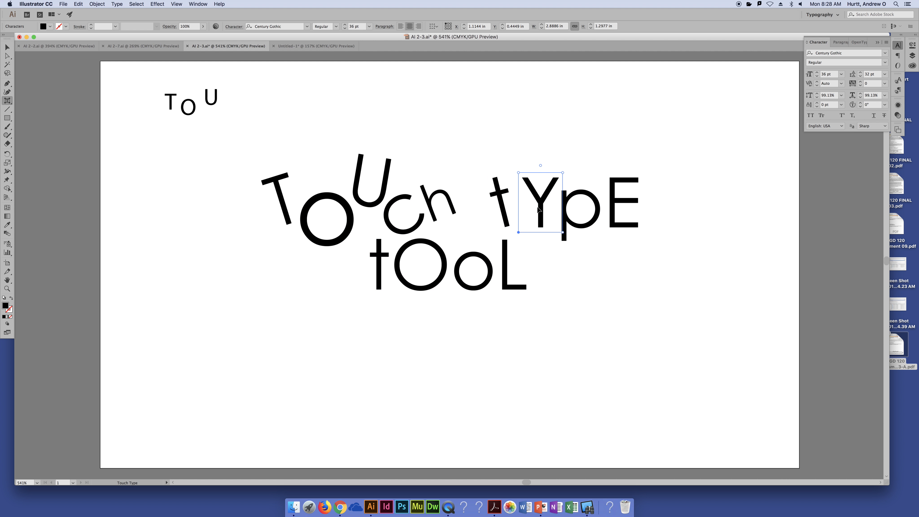
{"action": "left_click_drag", "start_coordinate": [541, 215], "coordinate": [573, 240]}
{"action": "key", "text": "super+z"}
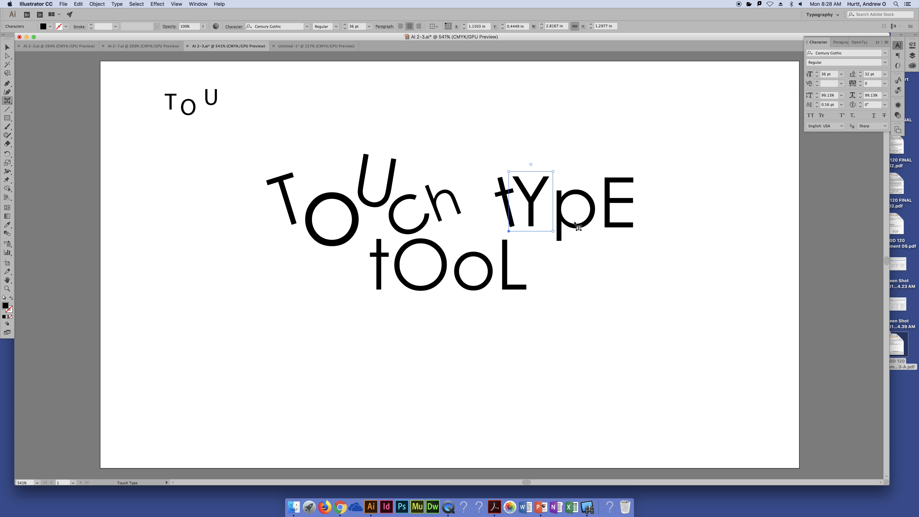
- Tilt the p in "tYpE" clockwise and the E counterclockwise, with the E raised to a baseline shift of about 7.99 pt
{"action": "left_click", "coordinate": [577, 225]}
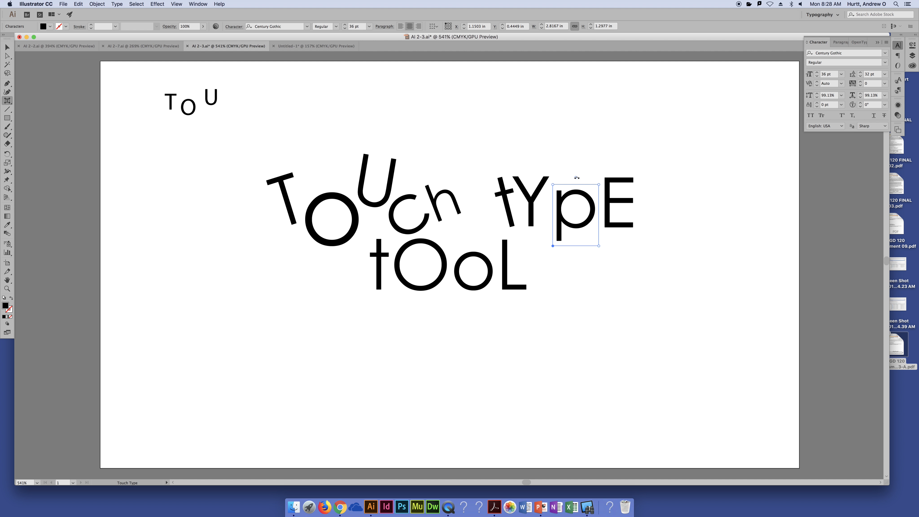
{"action": "mouse_move", "coordinate": [578, 178]}
{"action": "left_mouse_down"}
{"action": "mouse_move", "coordinate": [588, 184]}
{"action": "mouse_move", "coordinate": [576, 211]}
{"action": "mouse_move", "coordinate": [604, 202]}
{"action": "mouse_move", "coordinate": [594, 186]}
{"action": "left_mouse_up"}
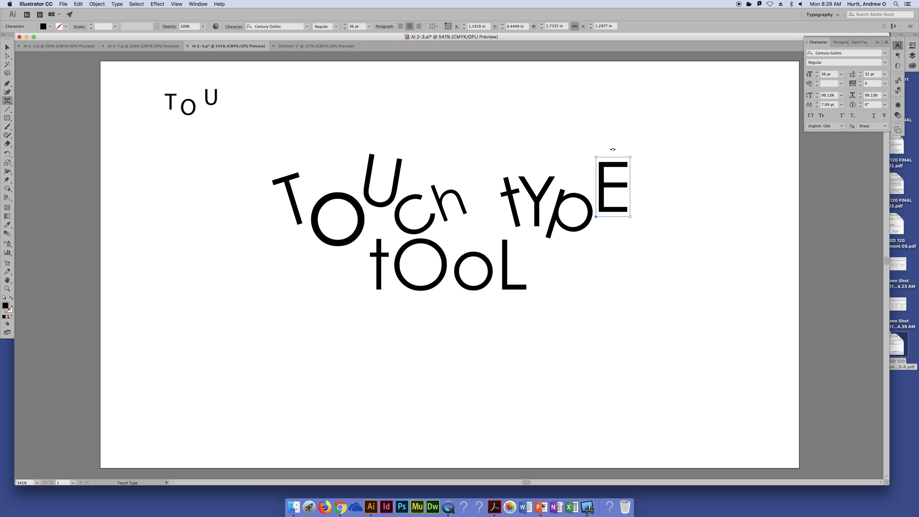
{"action": "left_click_drag", "start_coordinate": [613, 150], "coordinate": [595, 178]}
{"action": "left_click", "coordinate": [616, 296]}
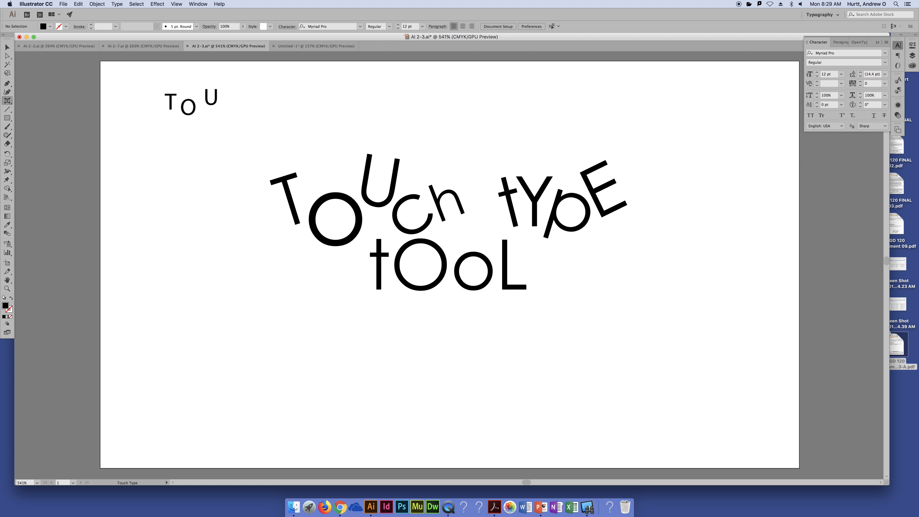
{"action": "left_click", "coordinate": [7, 47]}
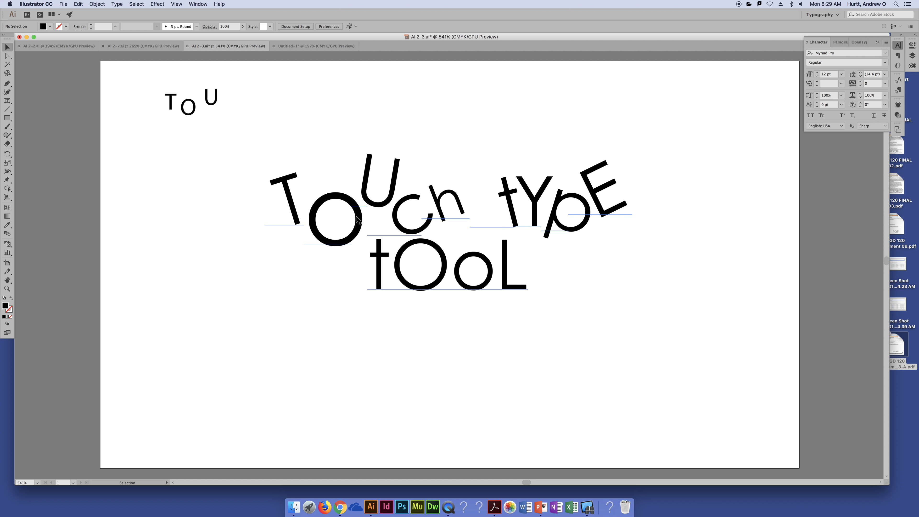
{"action": "left_click", "coordinate": [298, 199]}
{"action": "double_click", "coordinate": [298, 198]}
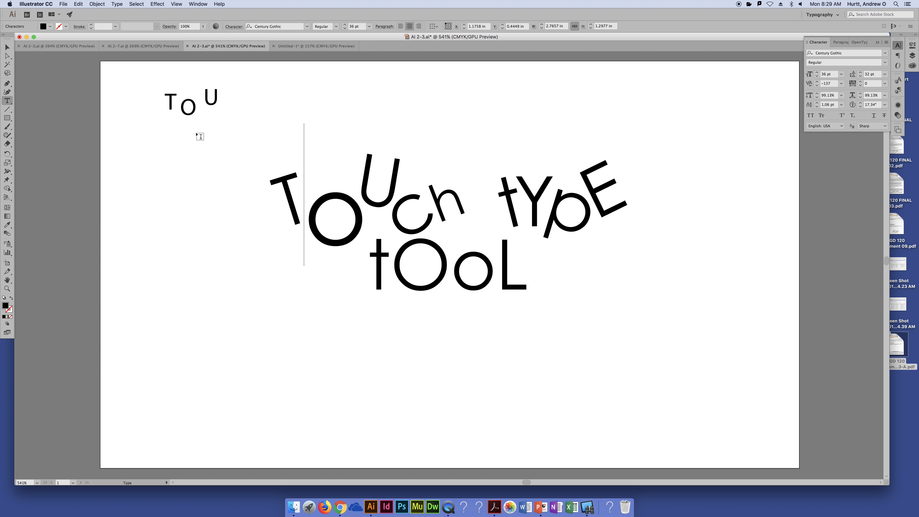
{"action": "key", "text": "Escape"}
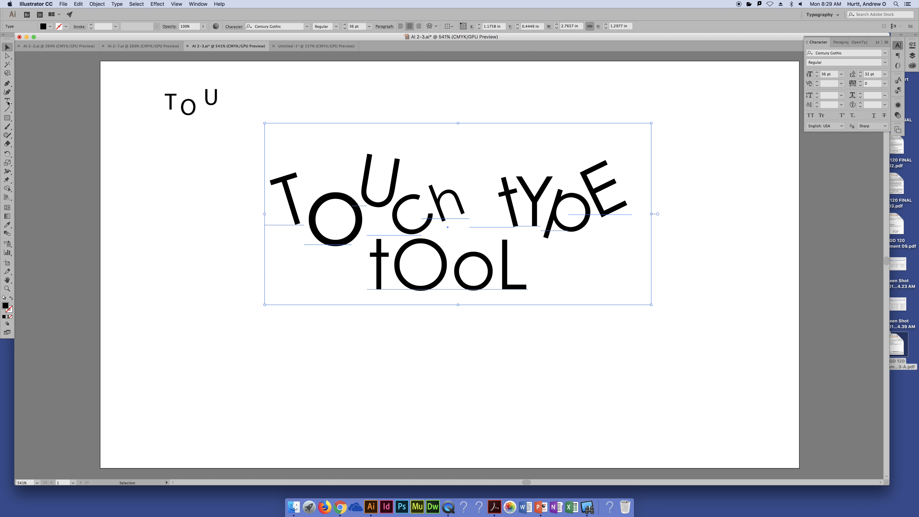
- Color the large T of "TOUch" red with the Touch Type tool, placing the Swatches panel below the Character panel
{"action": "left_click", "coordinate": [7, 103]}
{"action": "left_click", "coordinate": [44, 160]}
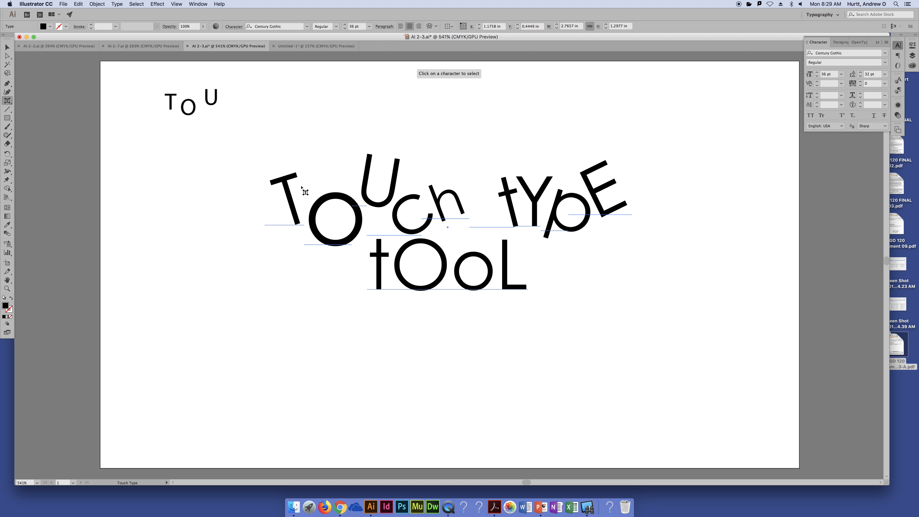
{"action": "left_click", "coordinate": [292, 186]}
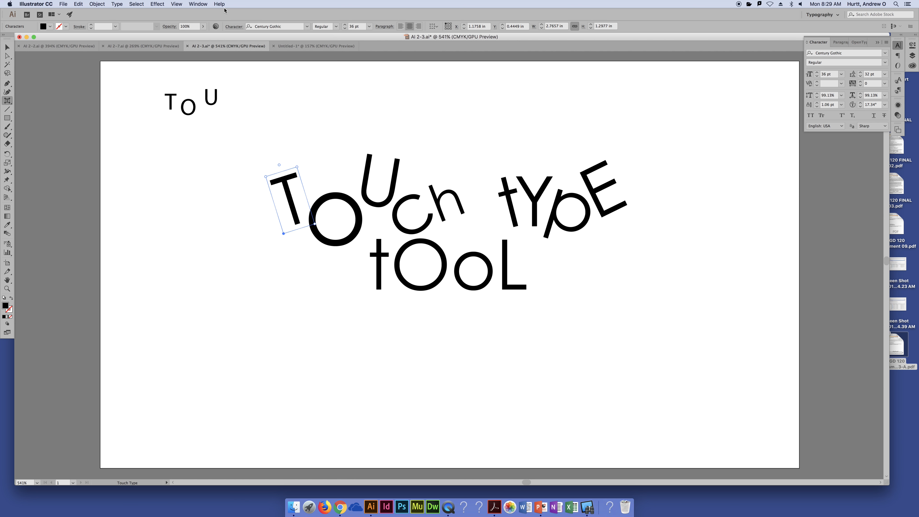
{"action": "left_click", "coordinate": [197, 4]}
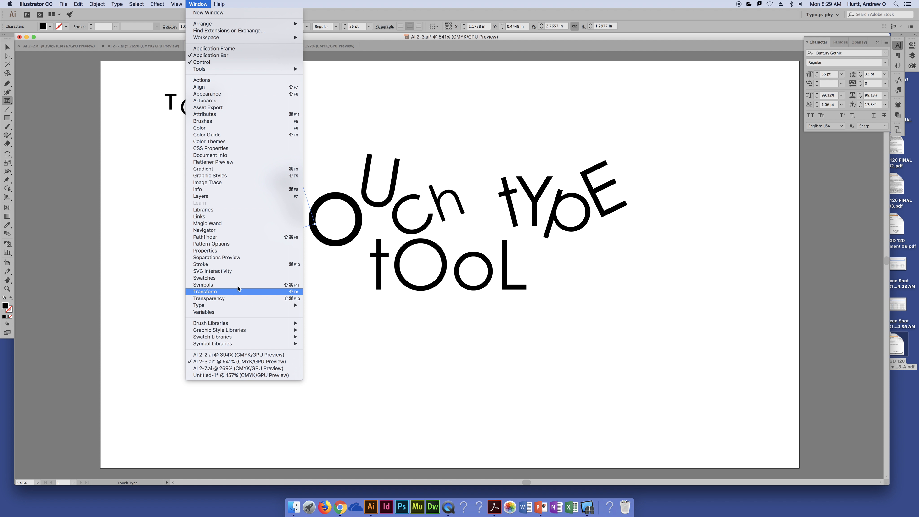
{"action": "left_click", "coordinate": [236, 278]}
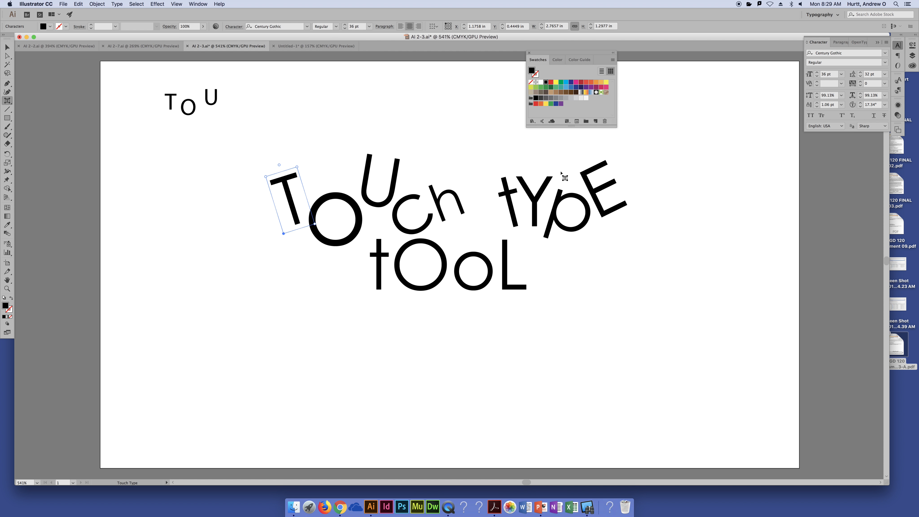
{"action": "left_click_drag", "start_coordinate": [563, 55], "coordinate": [834, 135]}
{"action": "left_click", "coordinate": [823, 162]}
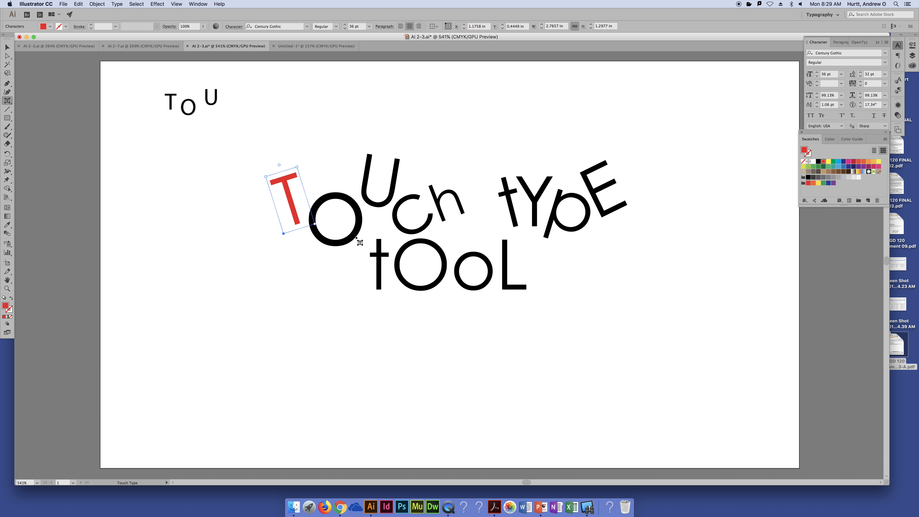
{"action": "left_click", "coordinate": [361, 217]}
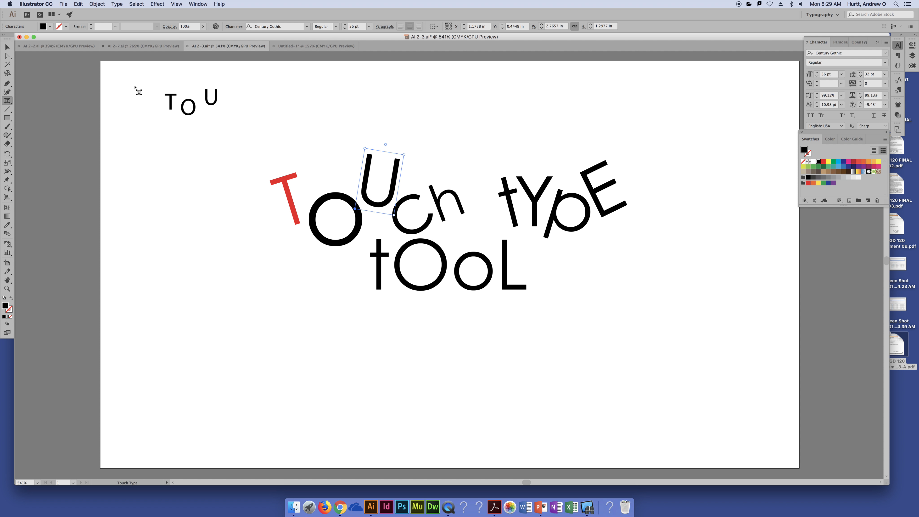
{"action": "left_click", "coordinate": [159, 145]}
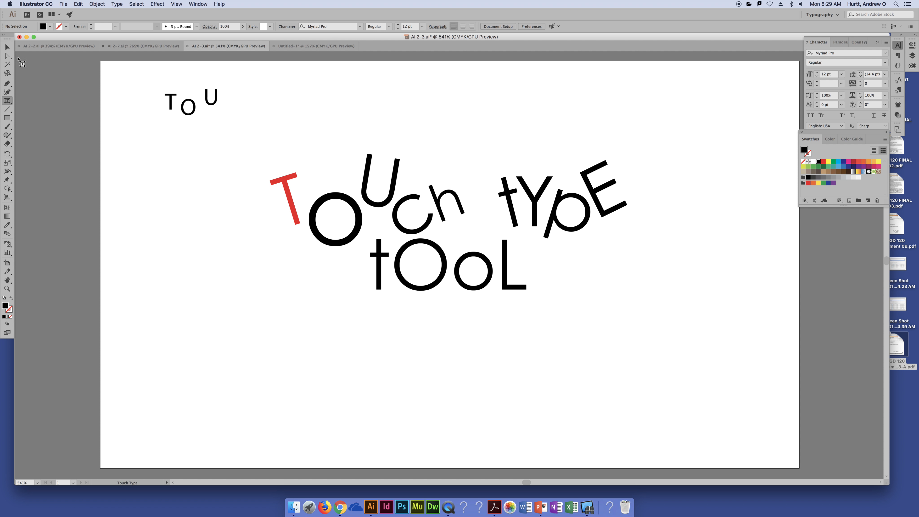
{"action": "left_click", "coordinate": [7, 48]}
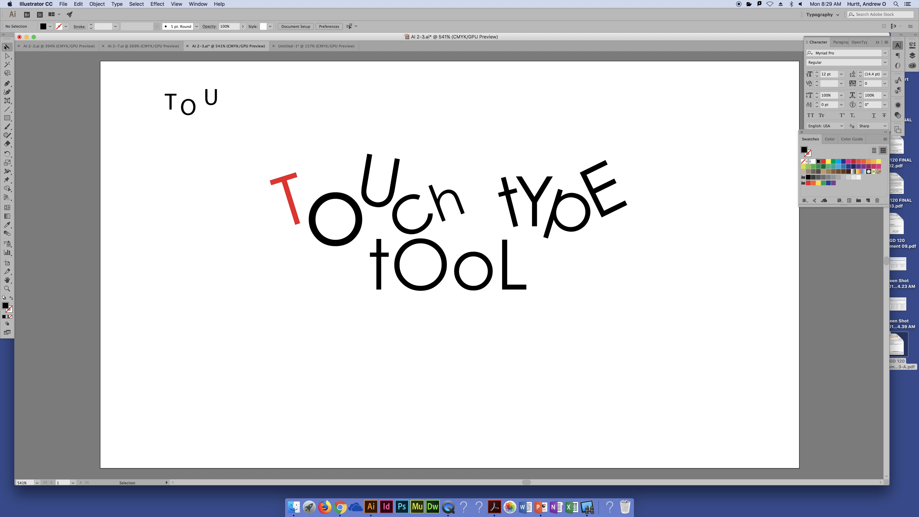
{"action": "left_click", "coordinate": [311, 225]}
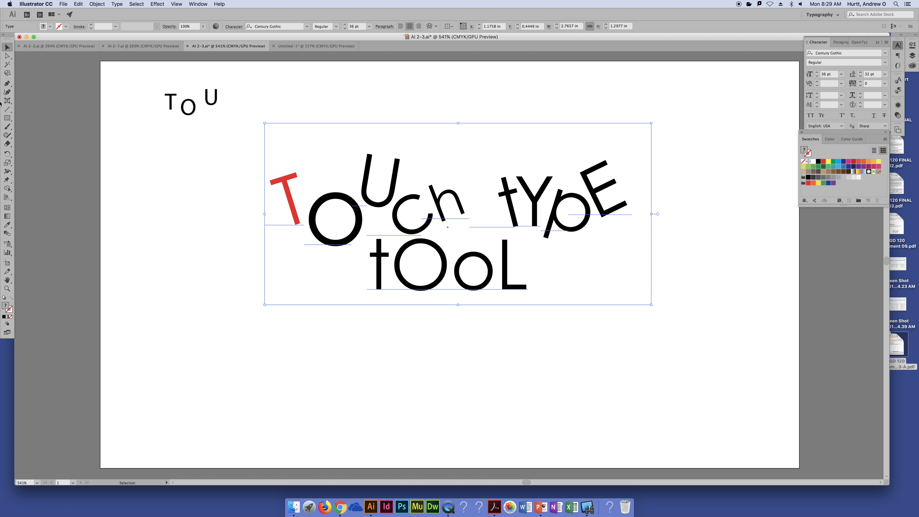
{"action": "left_click_drag", "start_coordinate": [5, 102], "coordinate": [22, 98]}
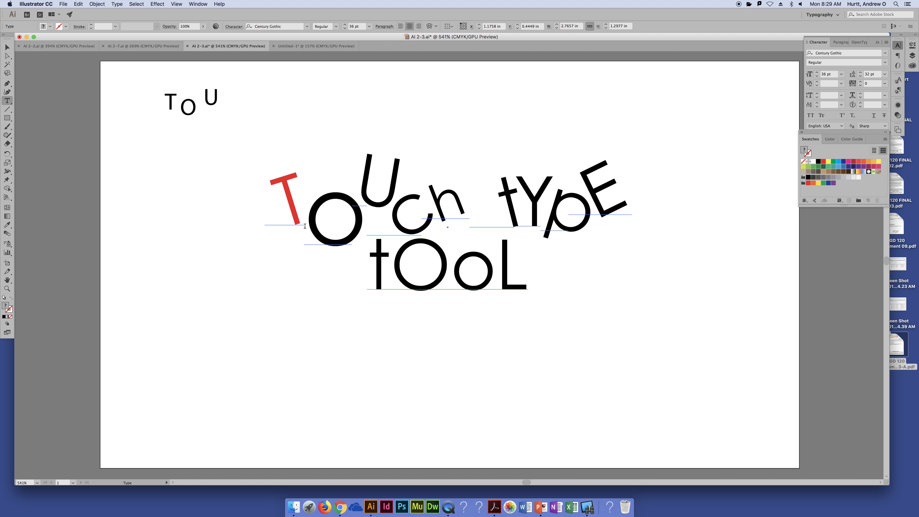
{"action": "left_click", "coordinate": [7, 47]}
{"action": "left_click", "coordinate": [117, 116]}
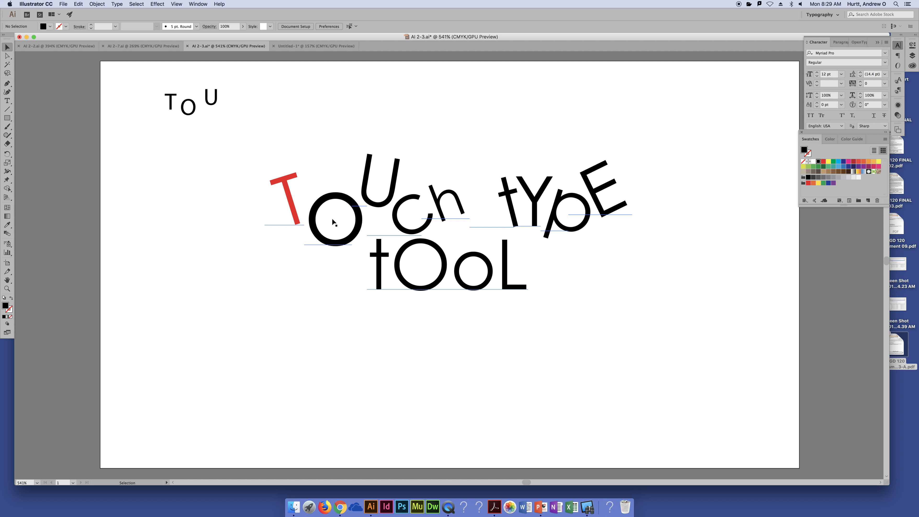
- Try the red swatch on the whole "TOUch tYpE tOoL" text object and undo it
{"action": "left_click", "coordinate": [455, 223]}
{"action": "left_click", "coordinate": [823, 161]}
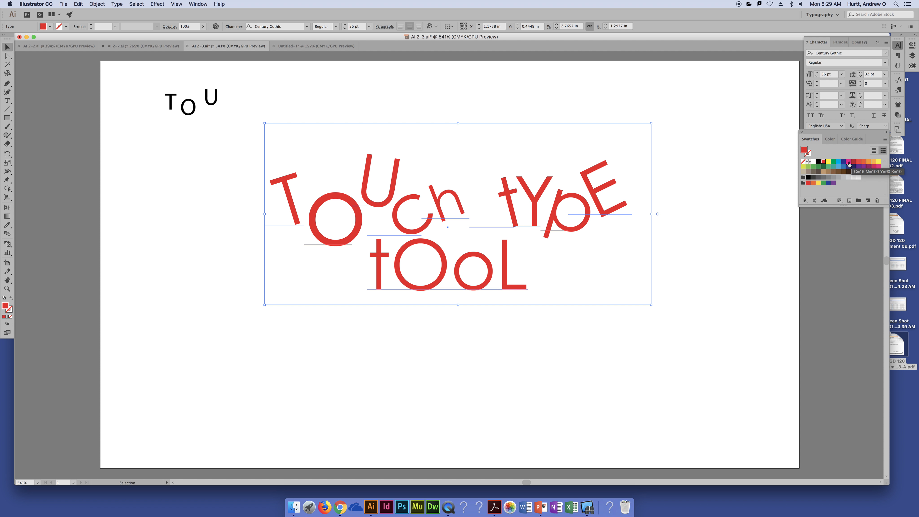
{"action": "key", "text": "ctrl+z"}
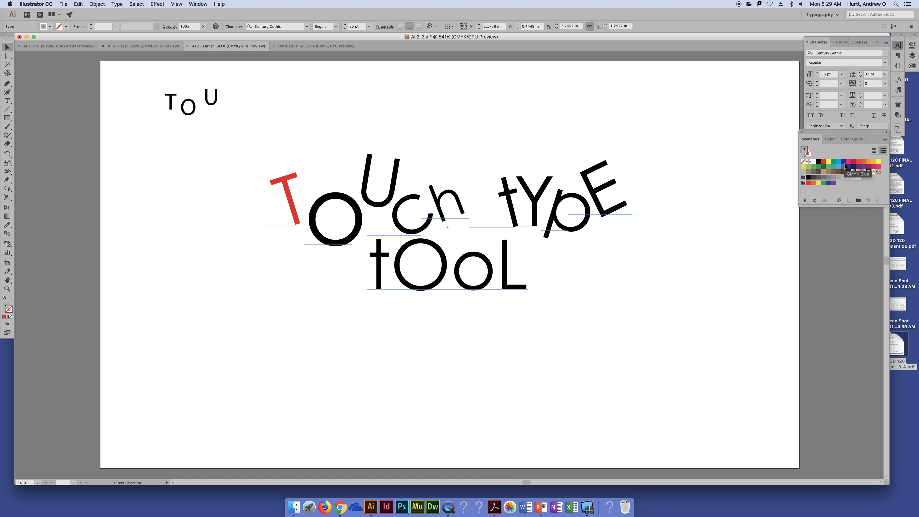
- Highlight the O and the c in "TOUch" with the Type tool and color them green and magenta respectively
{"action": "key", "text": "shift+t"}
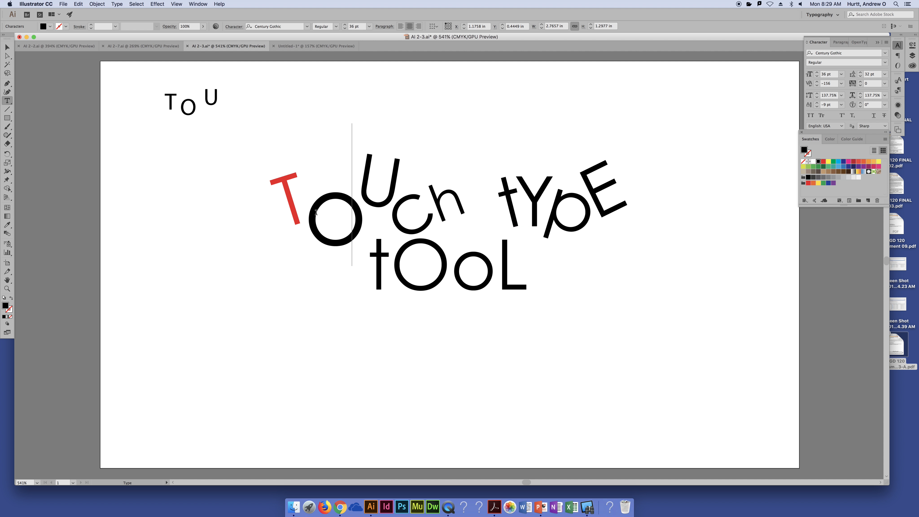
{"action": "left_click_drag", "start_coordinate": [309, 214], "coordinate": [357, 214]}
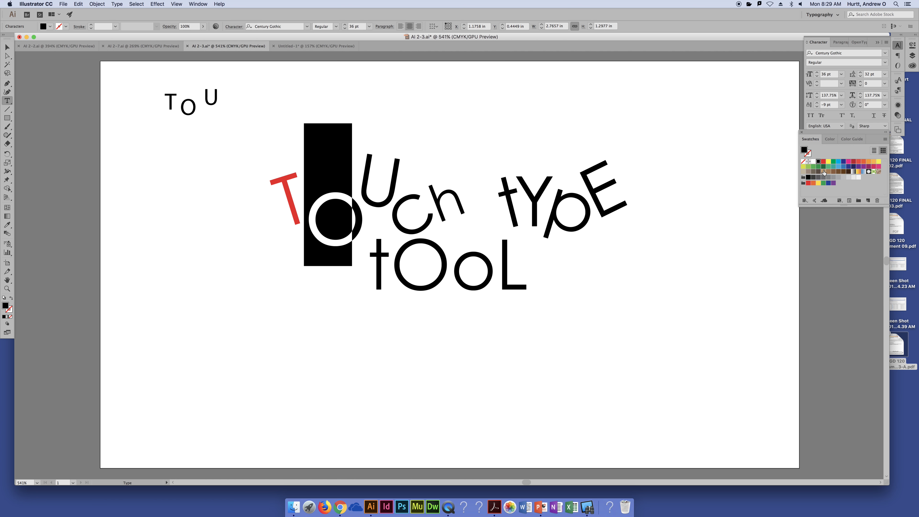
{"action": "left_click", "coordinate": [834, 162]}
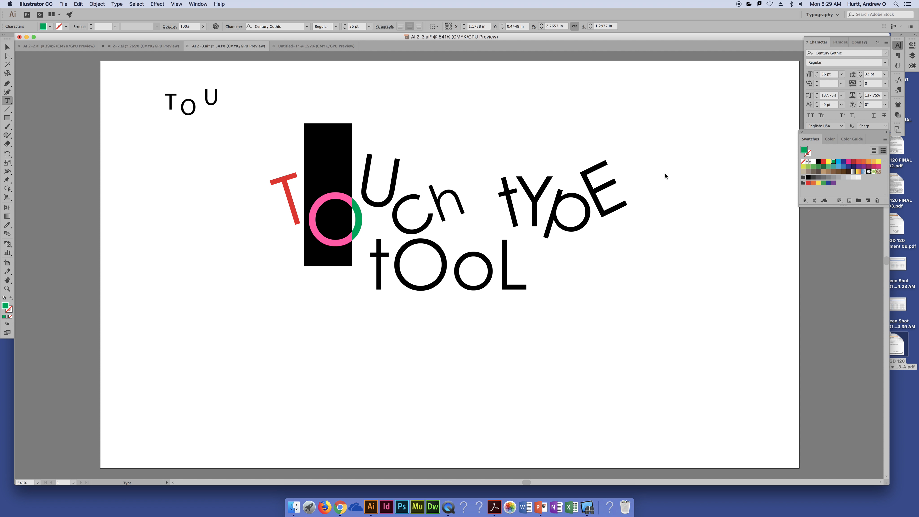
{"action": "left_click_drag", "start_coordinate": [401, 188], "coordinate": [376, 186]}
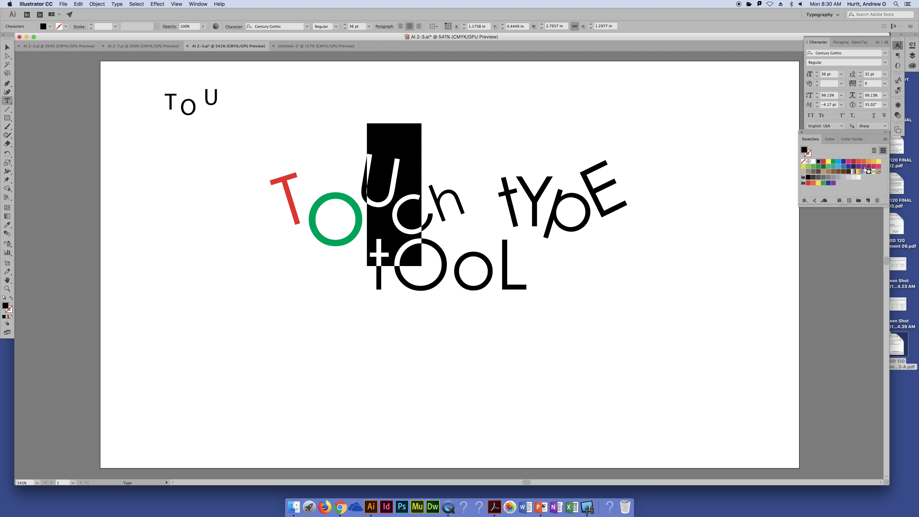
{"action": "left_click", "coordinate": [849, 162]}
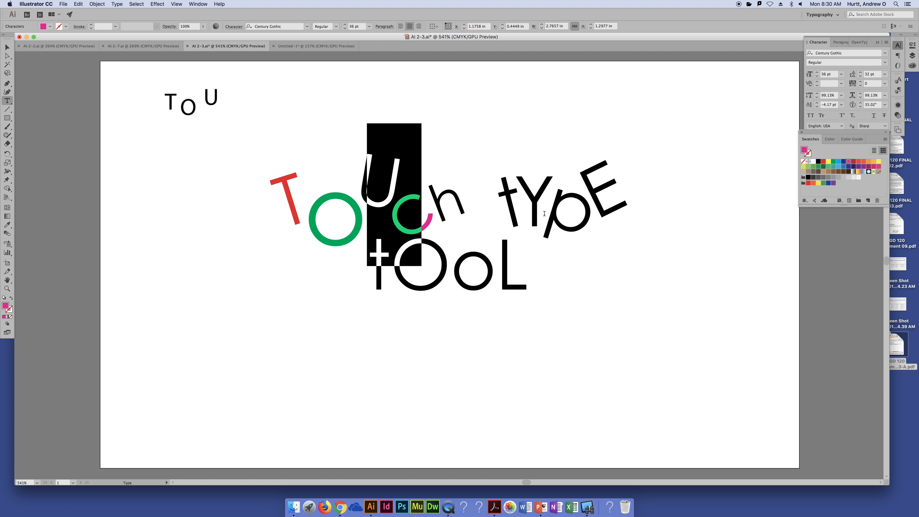
- Highlight only the U in "TOUch" with the Type tool and color it dark blue
{"action": "left_click", "coordinate": [452, 207]}
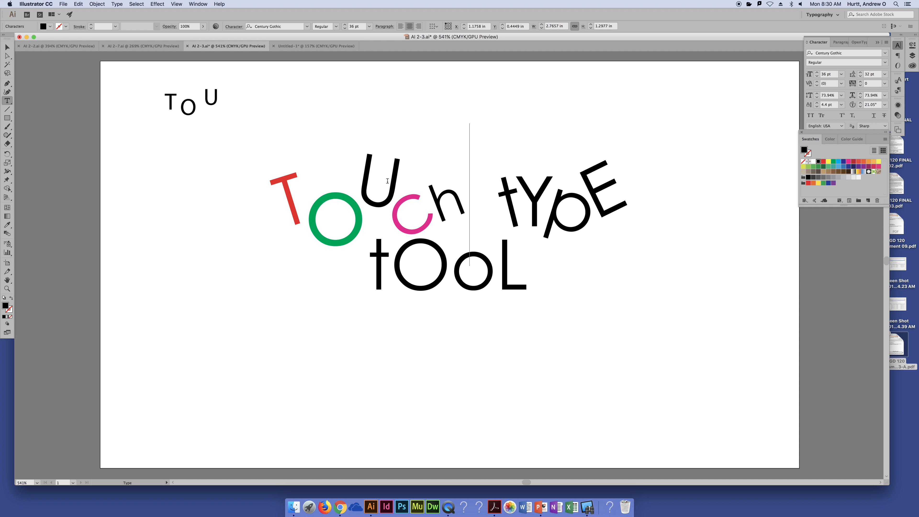
{"action": "left_click_drag", "start_coordinate": [423, 203], "coordinate": [388, 177]}
{"action": "left_click", "coordinate": [377, 163]}
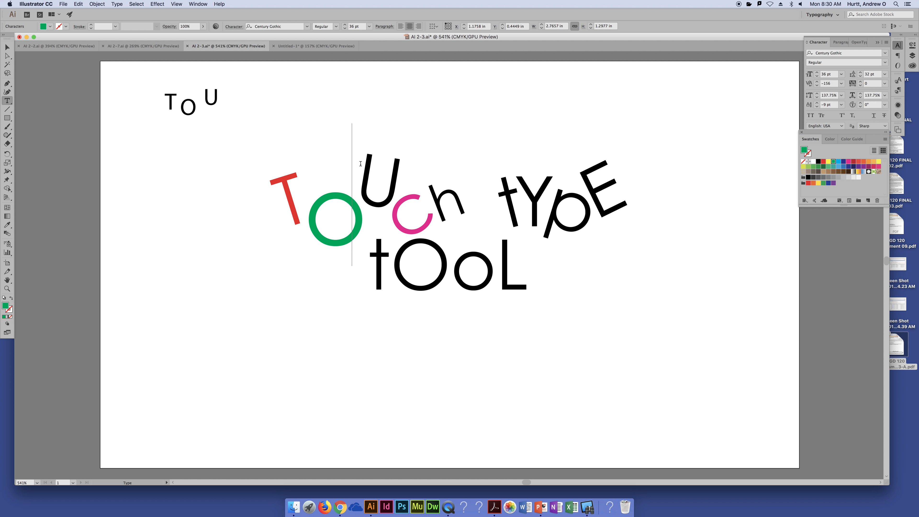
{"action": "left_click_drag", "start_coordinate": [393, 161], "coordinate": [420, 210]}
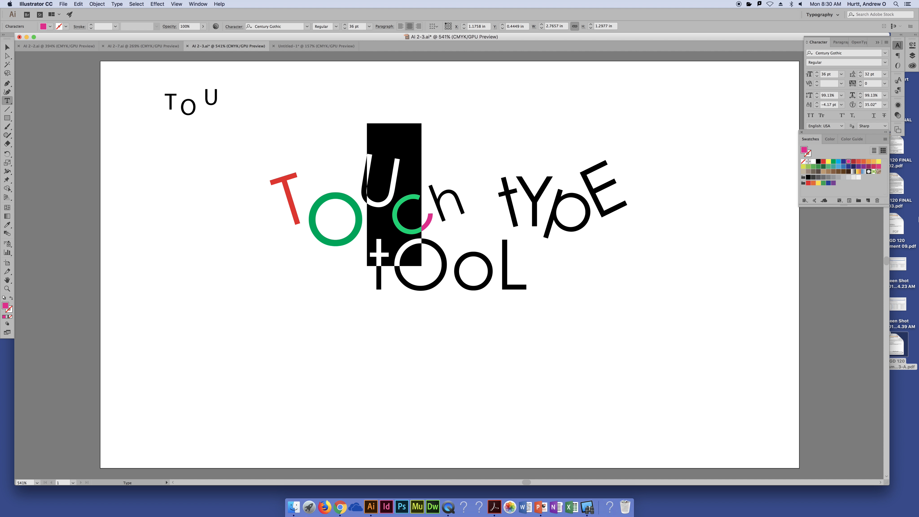
{"action": "left_click_drag", "start_coordinate": [365, 220], "coordinate": [314, 219]}
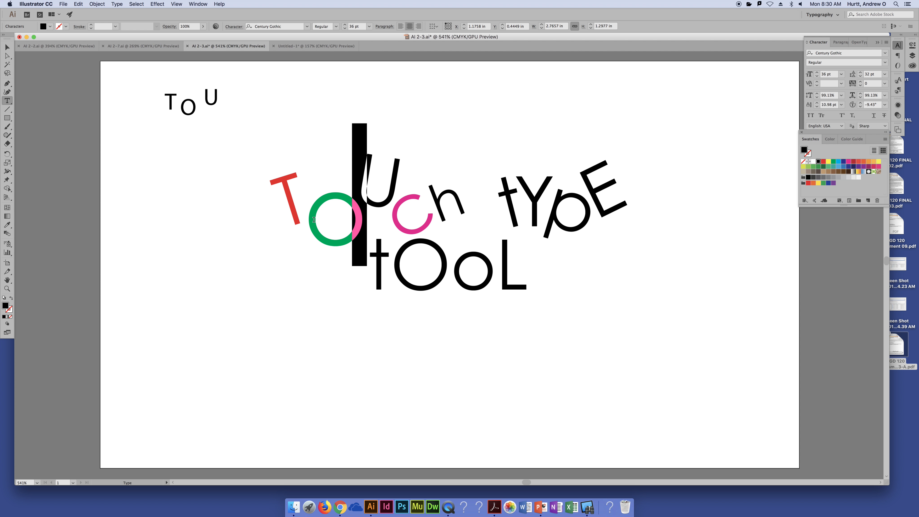
{"action": "left_click", "coordinate": [843, 161]}
- Color the h in "TOUch" light yellow and leave text editing
{"action": "left_click_drag", "start_coordinate": [434, 219], "coordinate": [474, 204]}
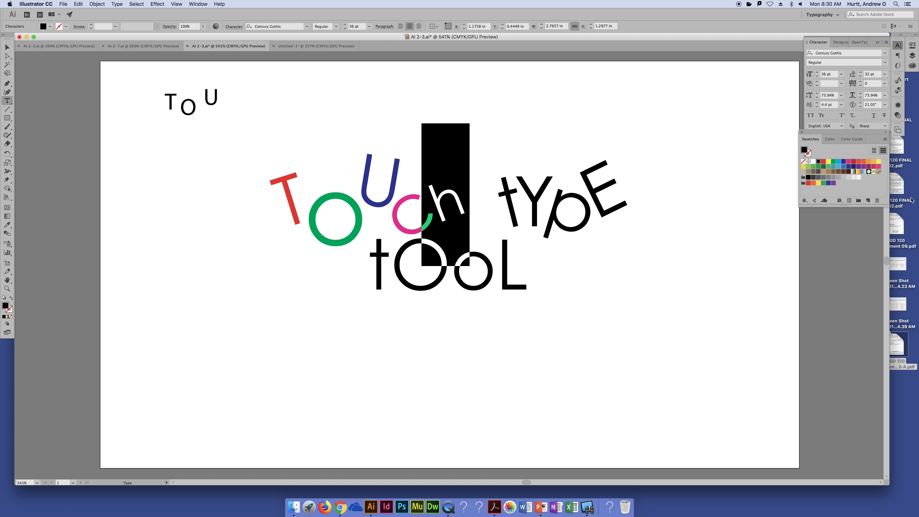
{"action": "left_click", "coordinate": [879, 162]}
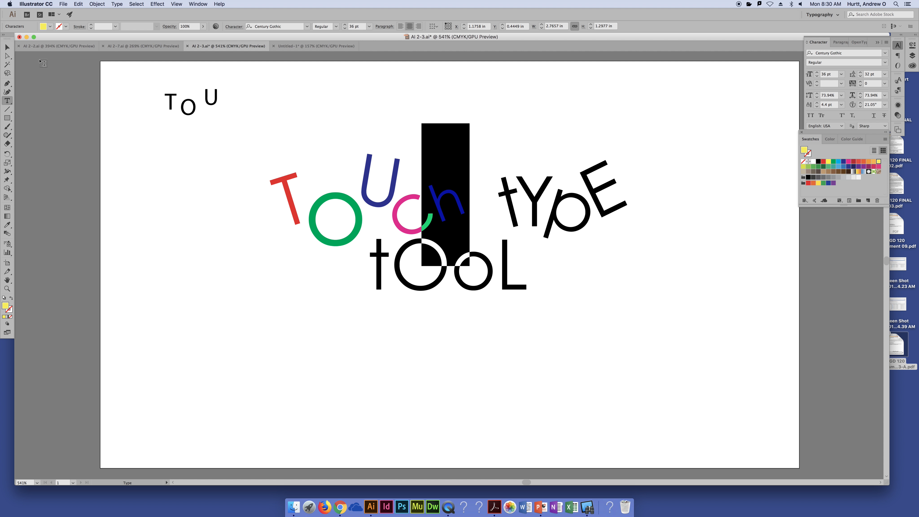
{"action": "left_click", "coordinate": [7, 47]}
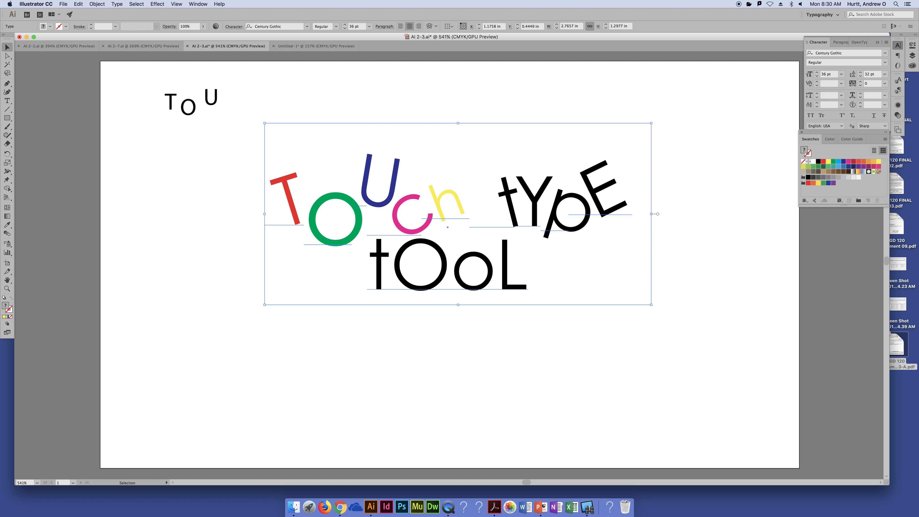
- Color the t in "tYpE" brown with the Touch Type tool, and select the adjacent Y
{"action": "left_click", "coordinate": [6, 101]}
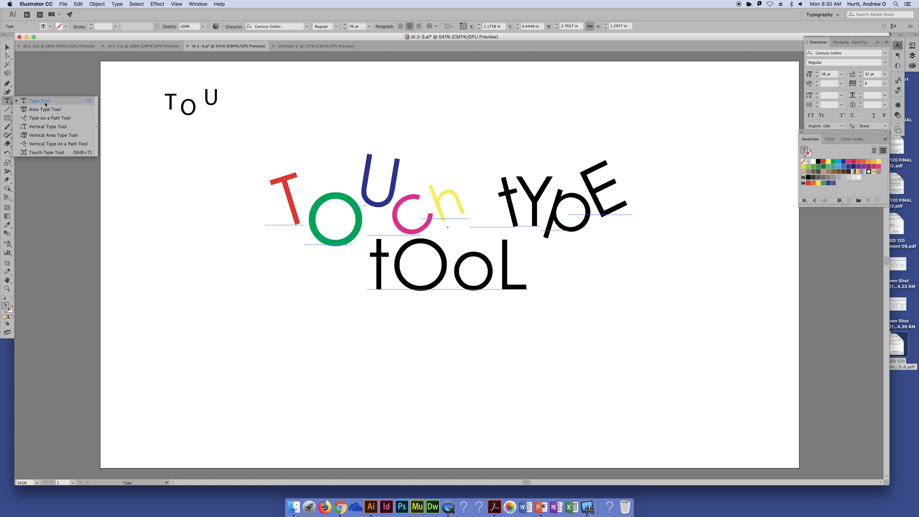
{"action": "left_click", "coordinate": [47, 153]}
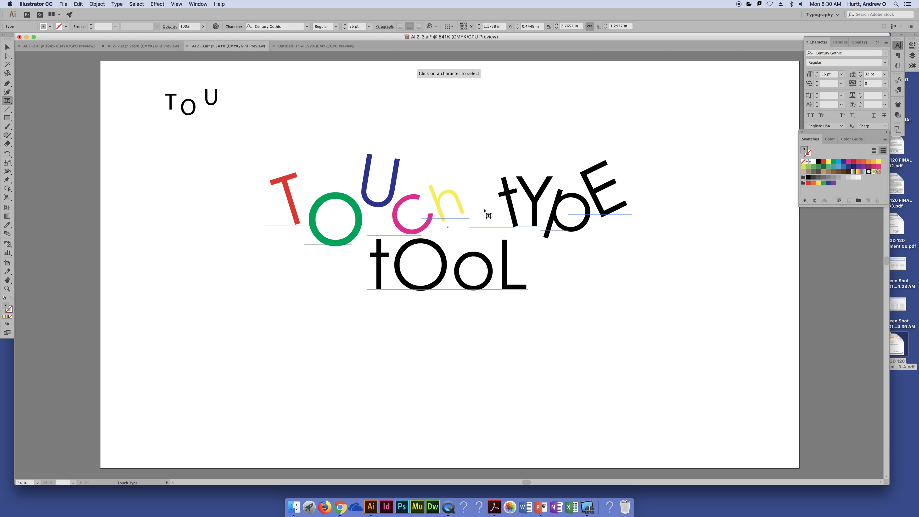
{"action": "left_click", "coordinate": [515, 205]}
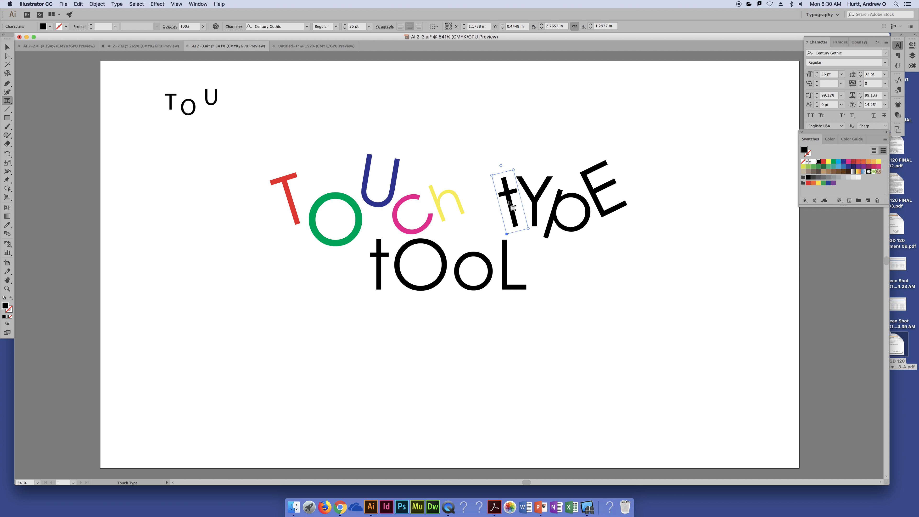
{"action": "left_click", "coordinate": [830, 173]}
{"action": "left_click", "coordinate": [533, 204]}
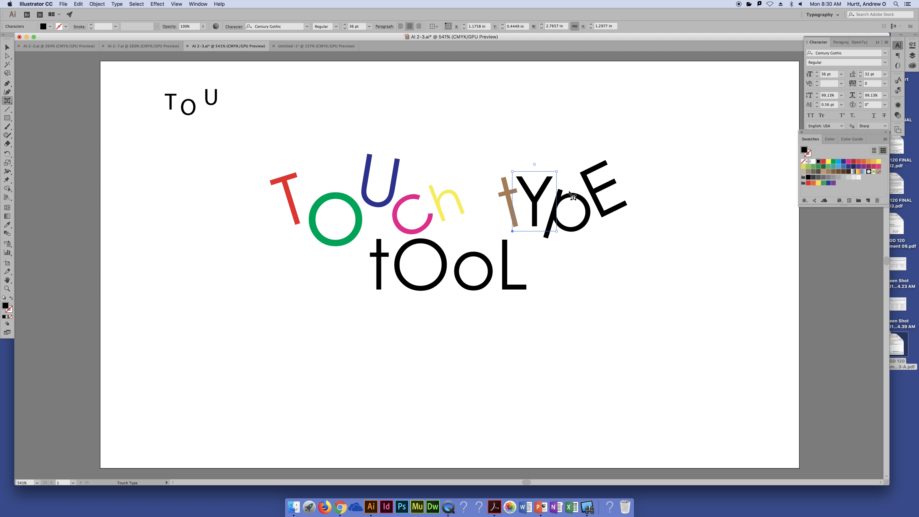
- Color the Y magenta, the p orange and the E dark red in "tYpE", one letter at a time, and deselect
{"action": "left_click", "coordinate": [849, 164]}
{"action": "left_click", "coordinate": [567, 203]}
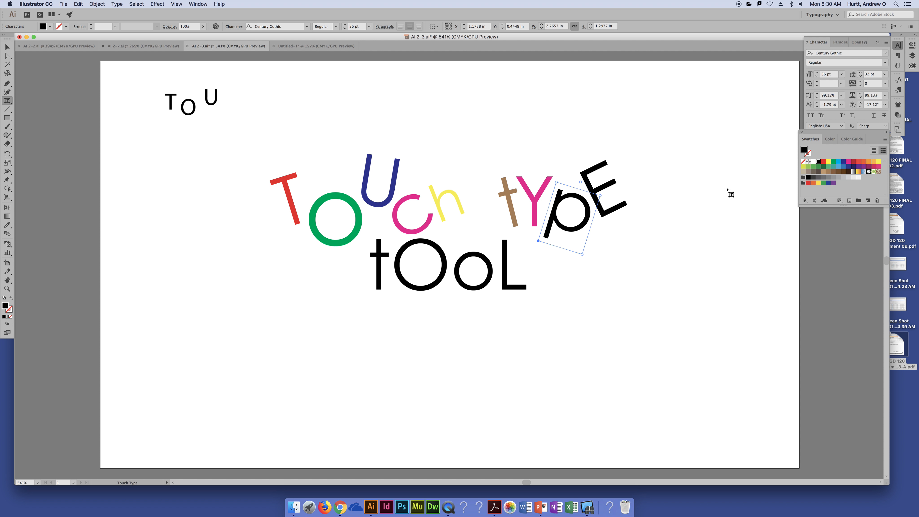
{"action": "left_click", "coordinate": [873, 164]}
{"action": "left_click", "coordinate": [589, 188]}
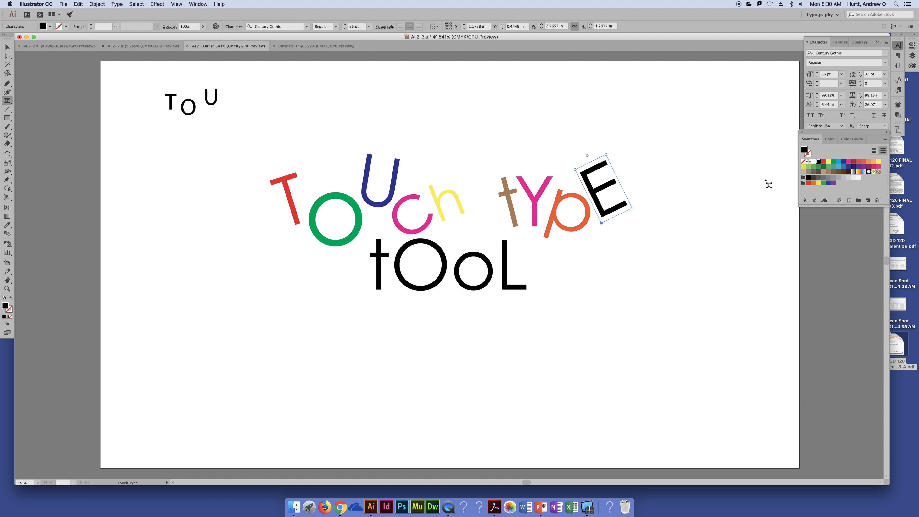
{"action": "left_click", "coordinate": [854, 161]}
{"action": "left_click", "coordinate": [758, 195]}
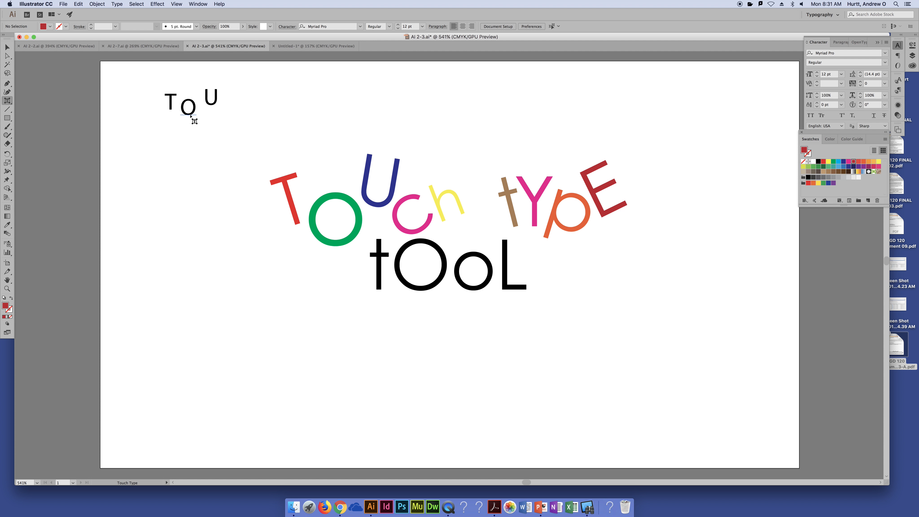
- Switch to the AI 2-2.ai document and change from the Touch Type tool to the regular Type tool
{"action": "left_click", "coordinate": [83, 47]}
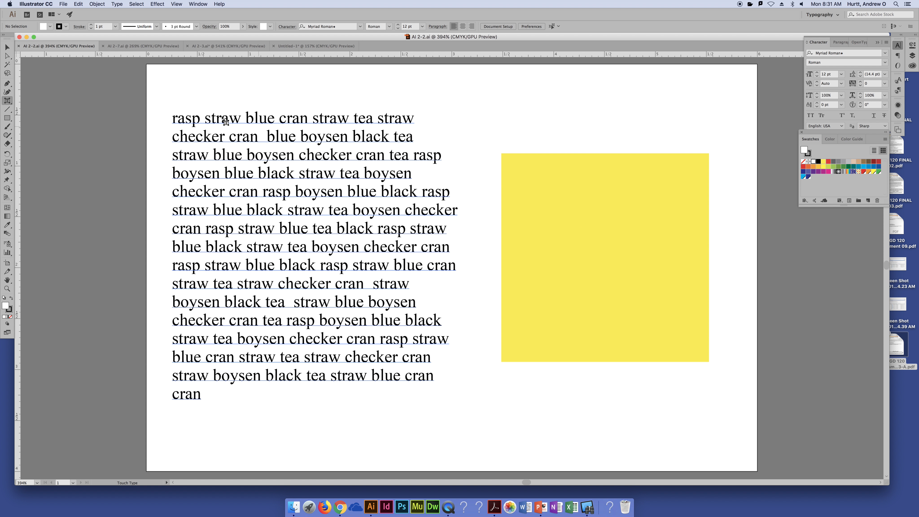
{"action": "left_click", "coordinate": [270, 180]}
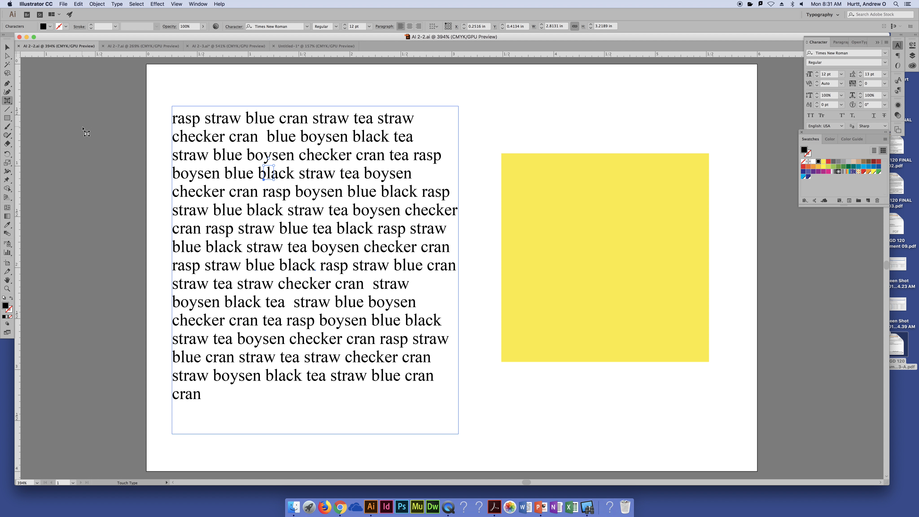
{"action": "left_click", "coordinate": [133, 133]}
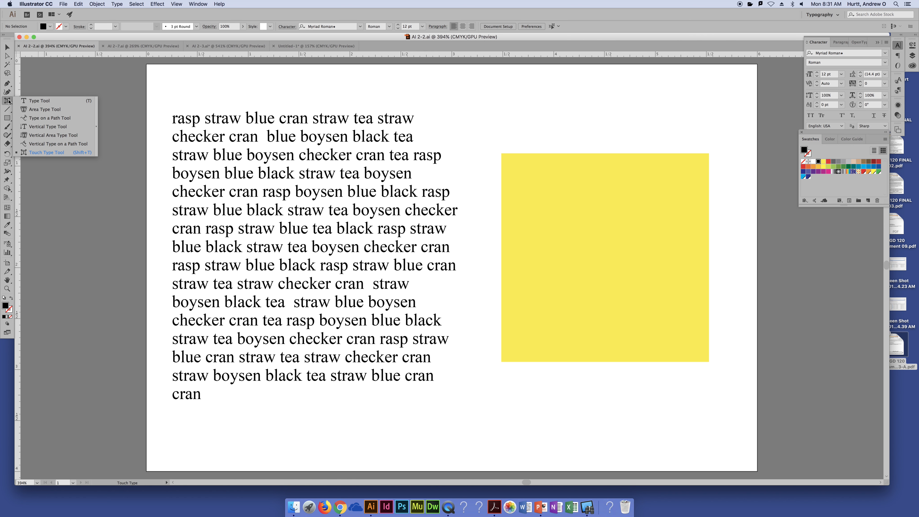
{"action": "left_click", "coordinate": [39, 101]}
- Select the paragraph's text frame with the Selection tool and open its text for editing
{"action": "left_click", "coordinate": [7, 47]}
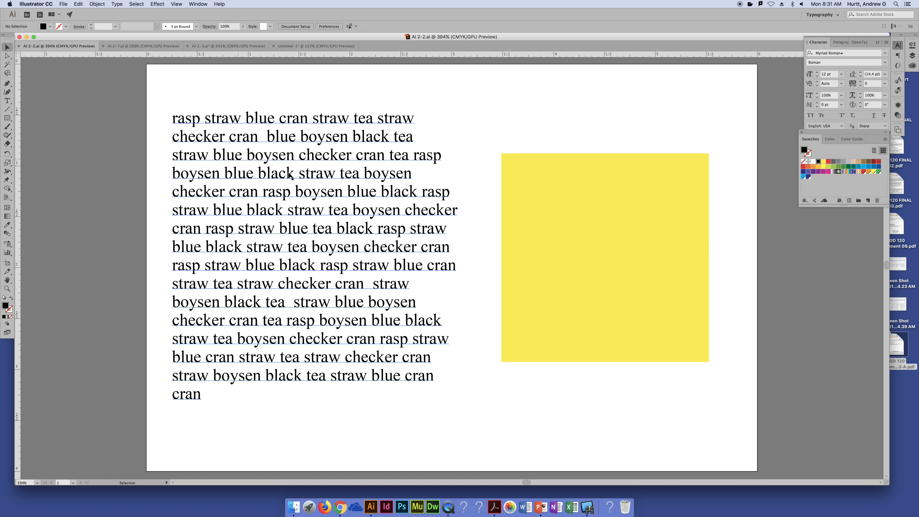
{"action": "left_click", "coordinate": [290, 177]}
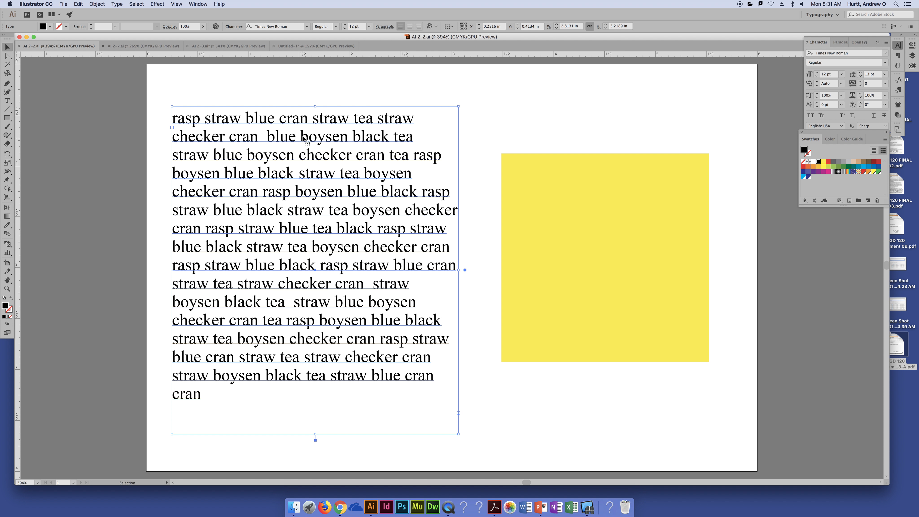
{"action": "double_click", "coordinate": [227, 136]}
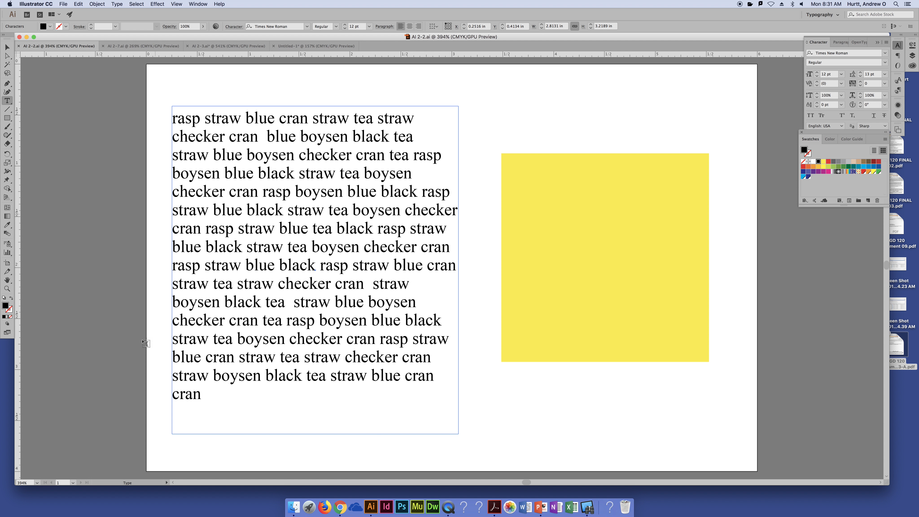
- Rotate the yellow square by 45 degrees so that it forms a diamond, and deselect it
{"action": "left_click", "coordinate": [7, 47]}
{"action": "left_click", "coordinate": [645, 186]}
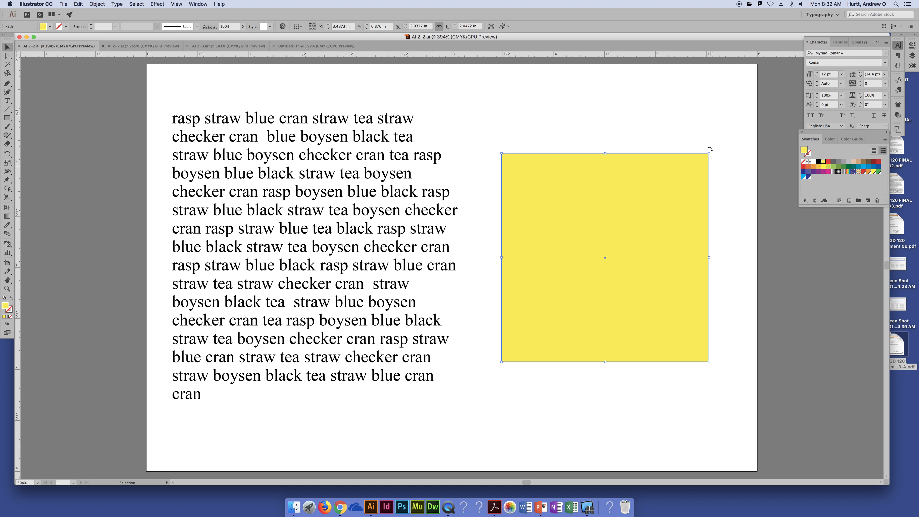
{"action": "left_click_drag", "start_coordinate": [710, 149], "coordinate": [714, 251]}
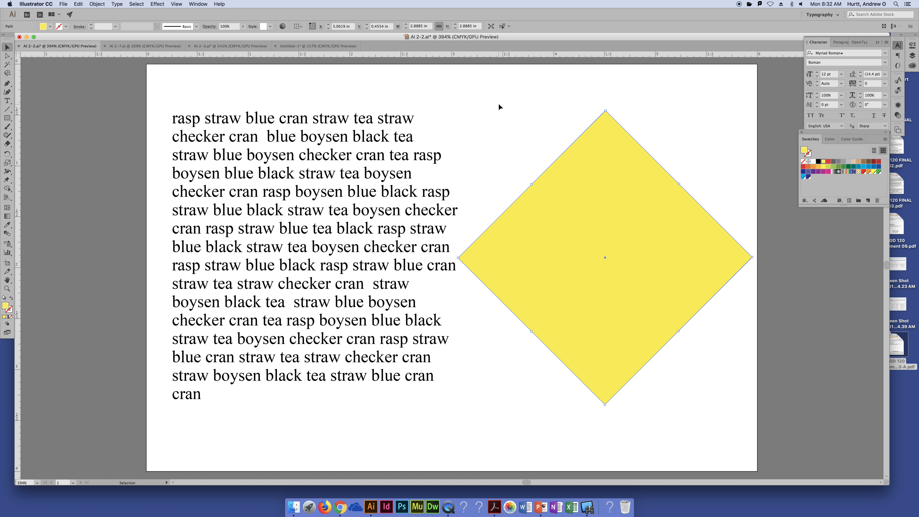
{"action": "left_click", "coordinate": [530, 78]}
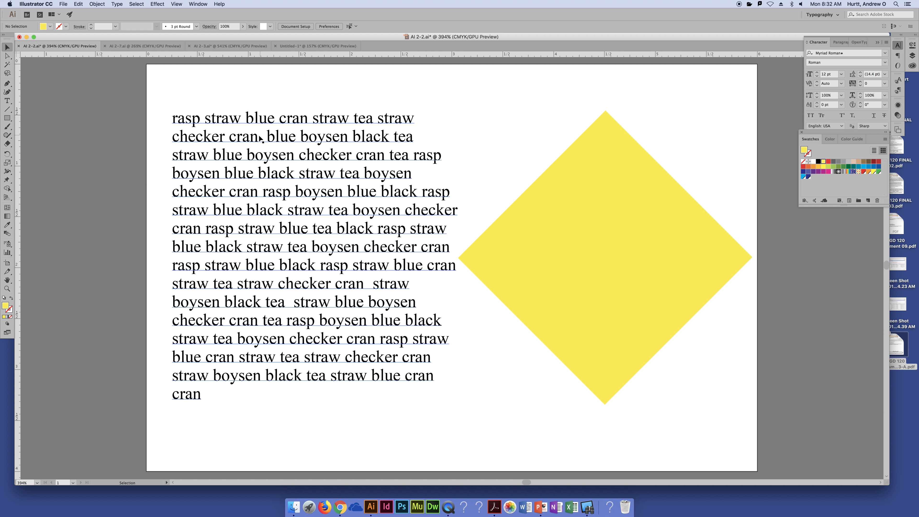
- Select all the text in the paragraph beside the diamond, copy it and leave text editing
{"action": "double_click", "coordinate": [252, 138]}
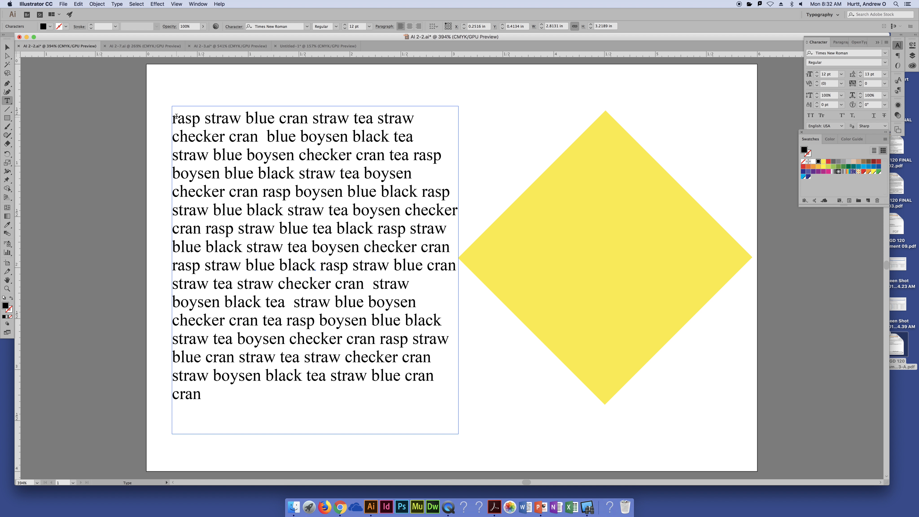
{"action": "key", "text": "super+a"}
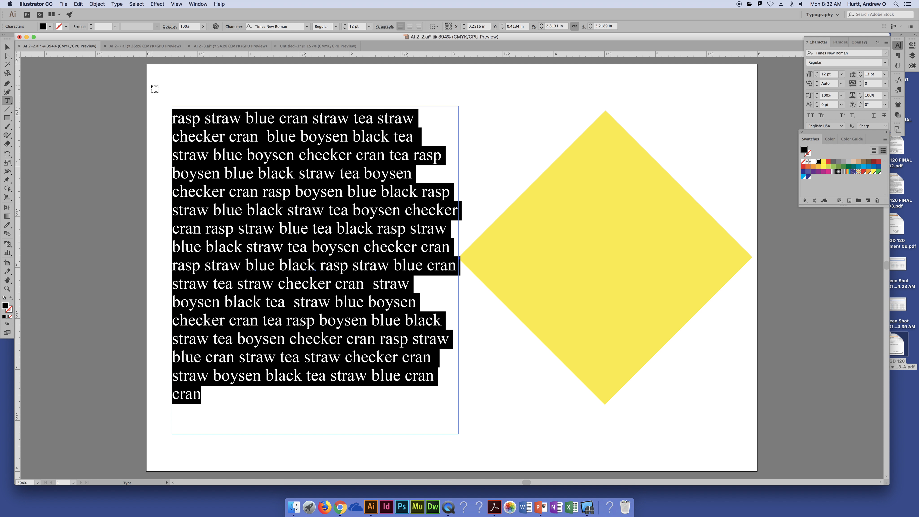
{"action": "left_click", "coordinate": [78, 5]}
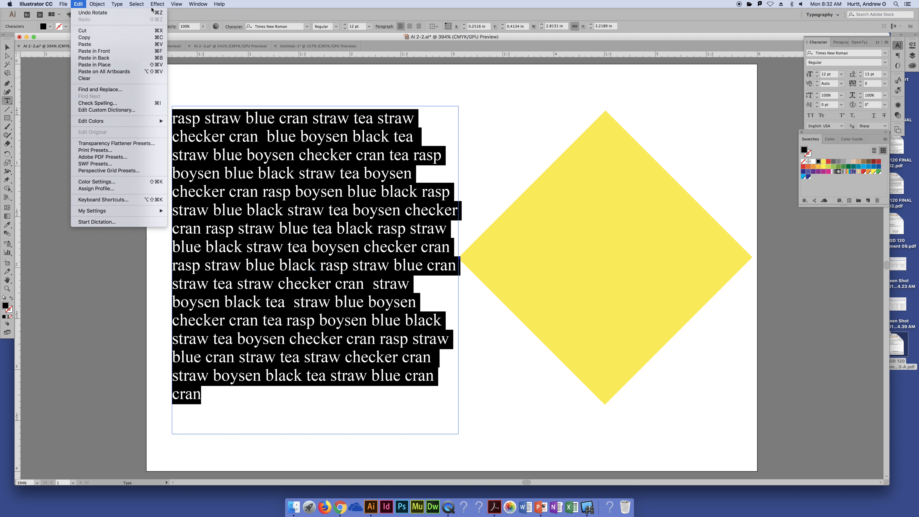
{"action": "mouse_move", "coordinate": [136, 4]}
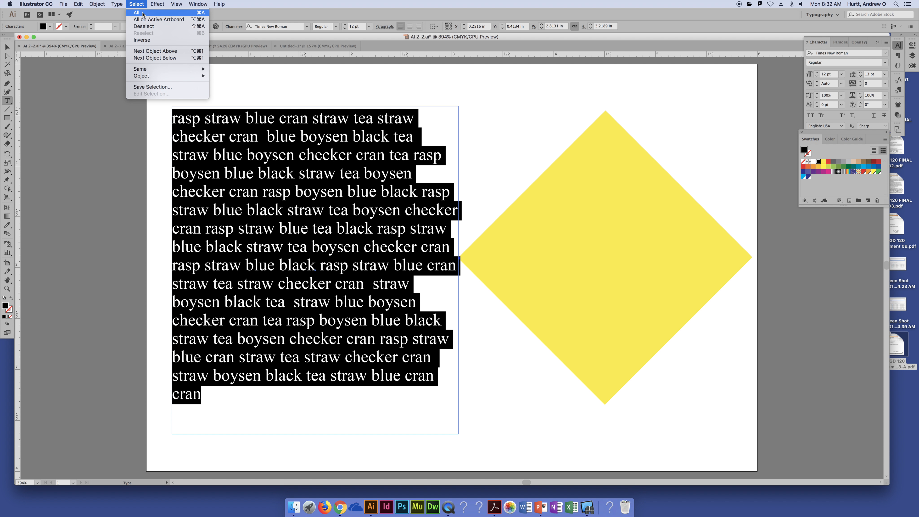
{"action": "left_click", "coordinate": [139, 3]}
{"action": "key", "text": "super+a"}
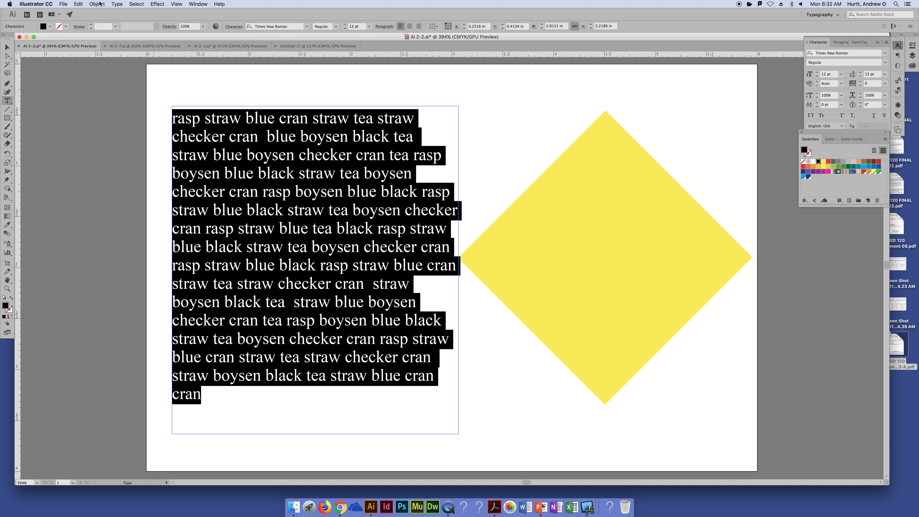
{"action": "left_click", "coordinate": [82, 4]}
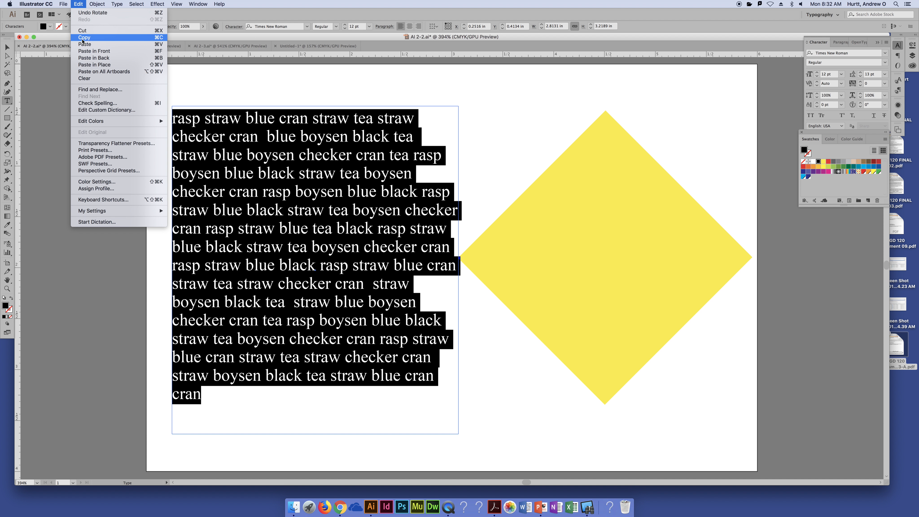
{"action": "left_click", "coordinate": [78, 4]}
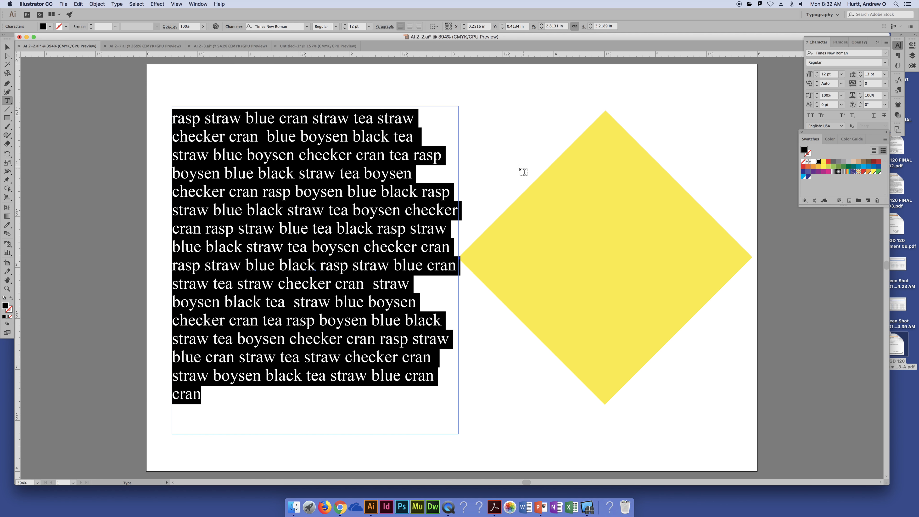
{"action": "key", "text": "Escape"}
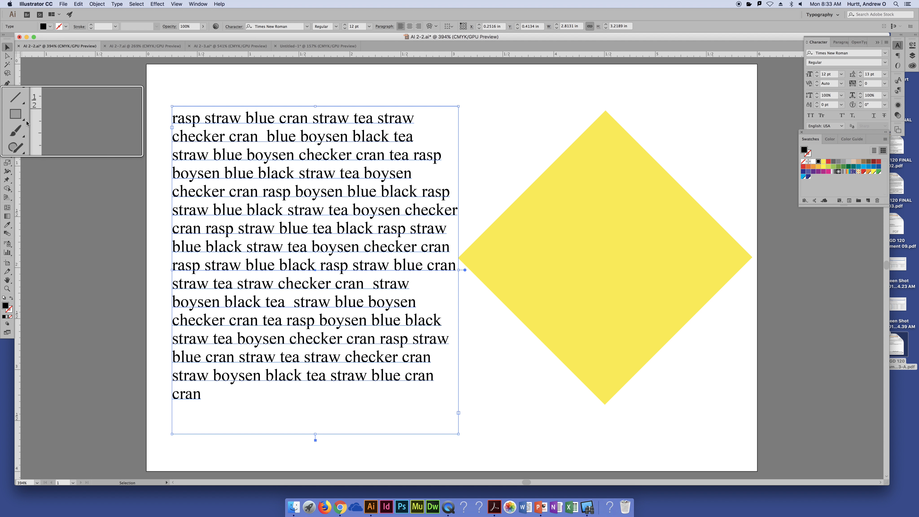
- Convert the yellow diamond into a text area with the Area Type tool and paste the copied paragraph into it
{"action": "left_click_drag", "start_coordinate": [6, 101], "coordinate": [40, 111]}
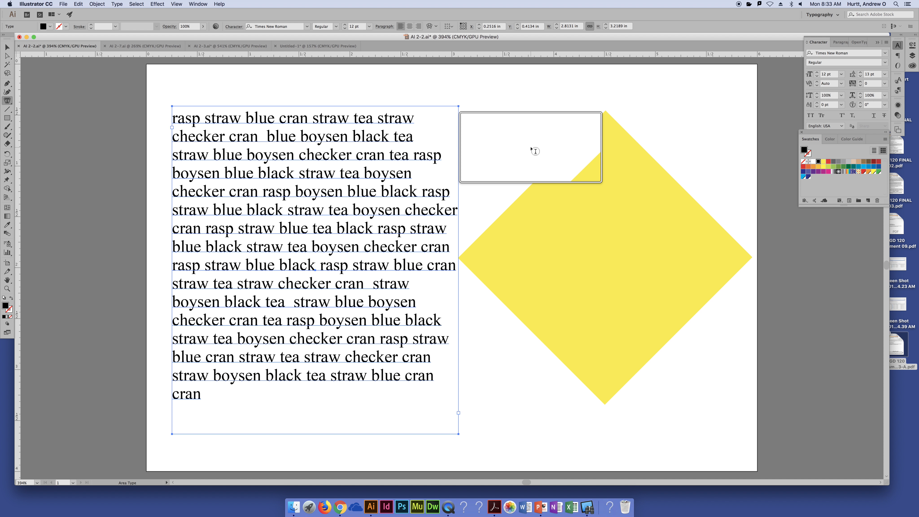
{"action": "key", "text": "alt+super+8"}
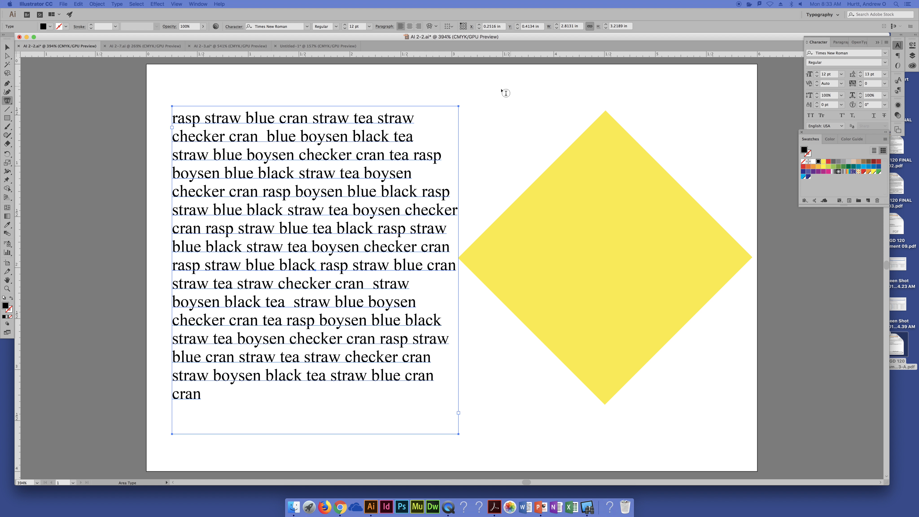
{"action": "left_click_drag", "start_coordinate": [398, 181], "coordinate": [376, 166]}
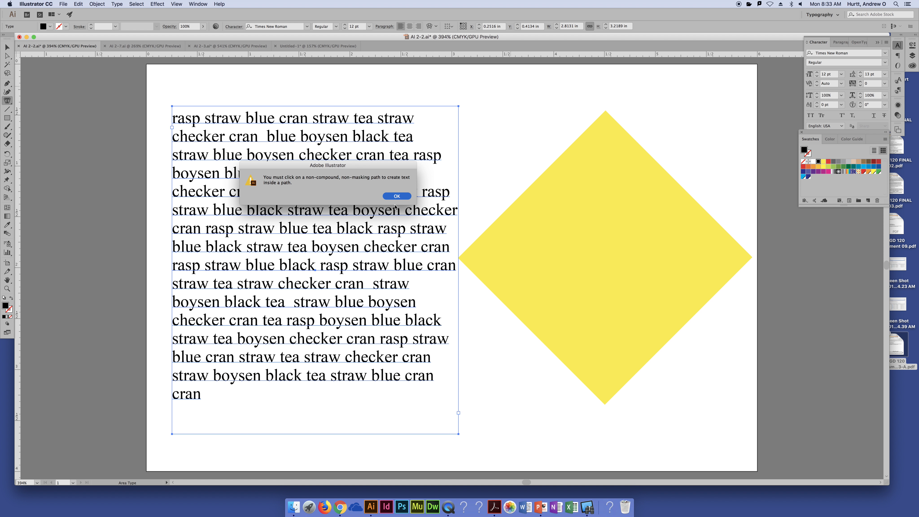
{"action": "left_click", "coordinate": [397, 197]}
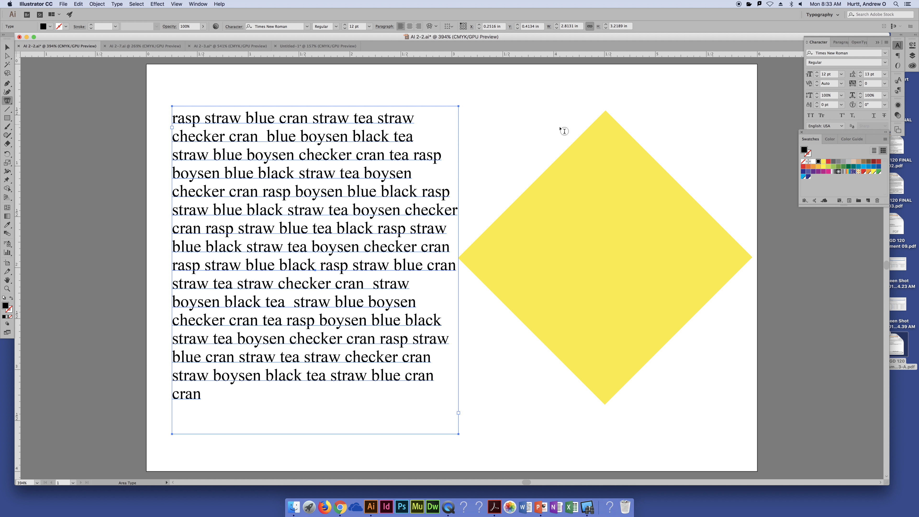
{"action": "left_click", "coordinate": [579, 142]}
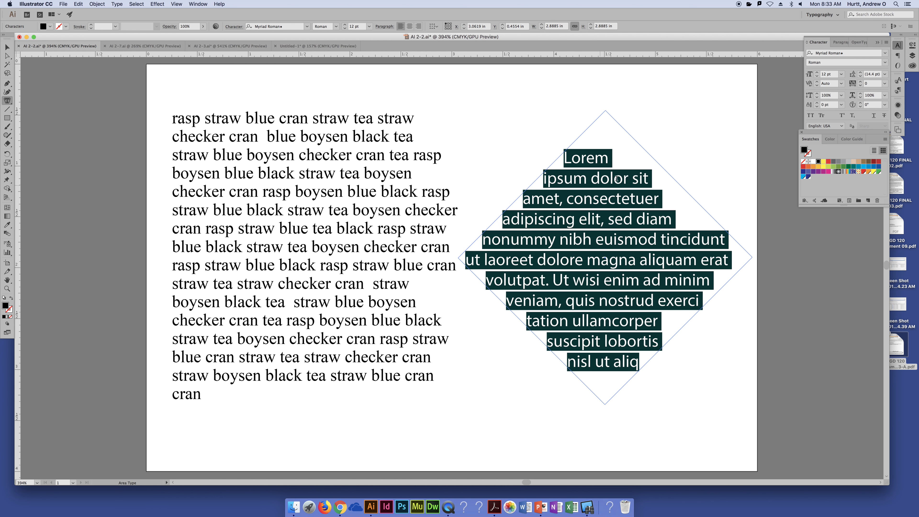
{"action": "key", "text": "super"}
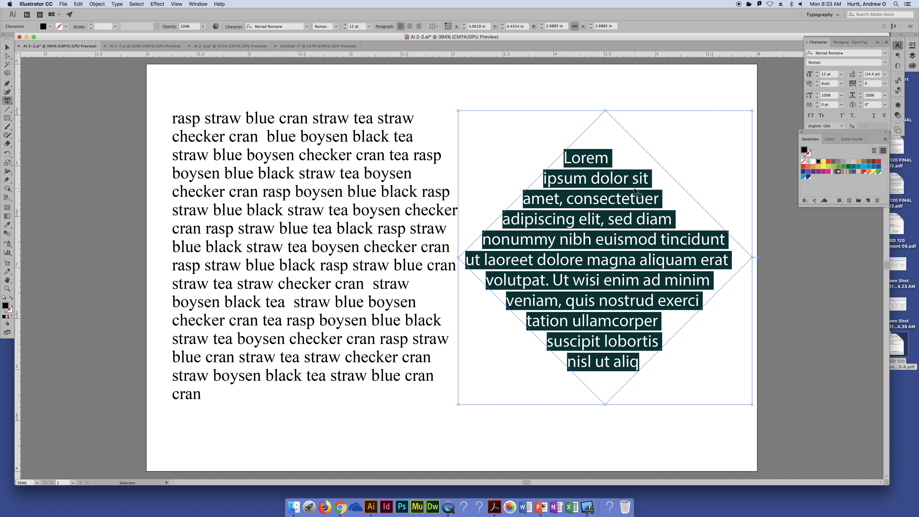
{"action": "key", "text": "super+v"}
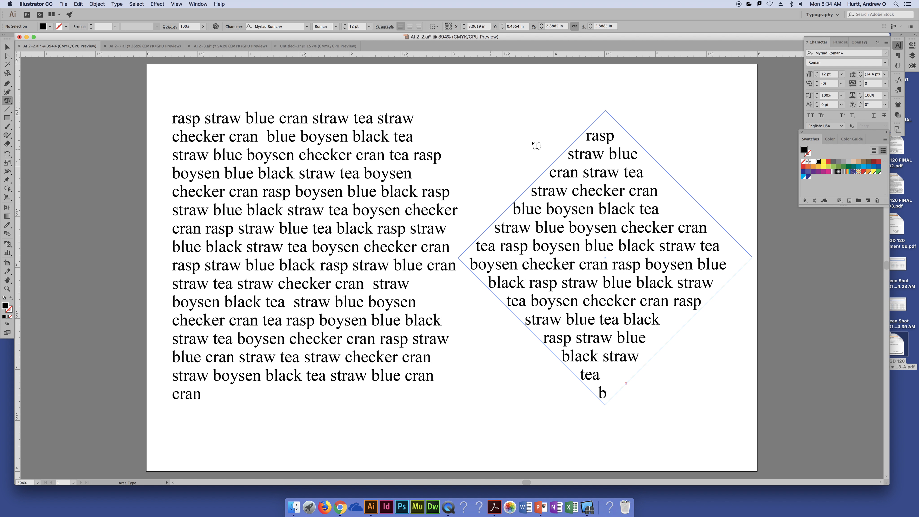
- Undo the pasted paragraph and the diamond's conversion into a text area, and return to the Selection tool
{"action": "key", "text": "super+z"}
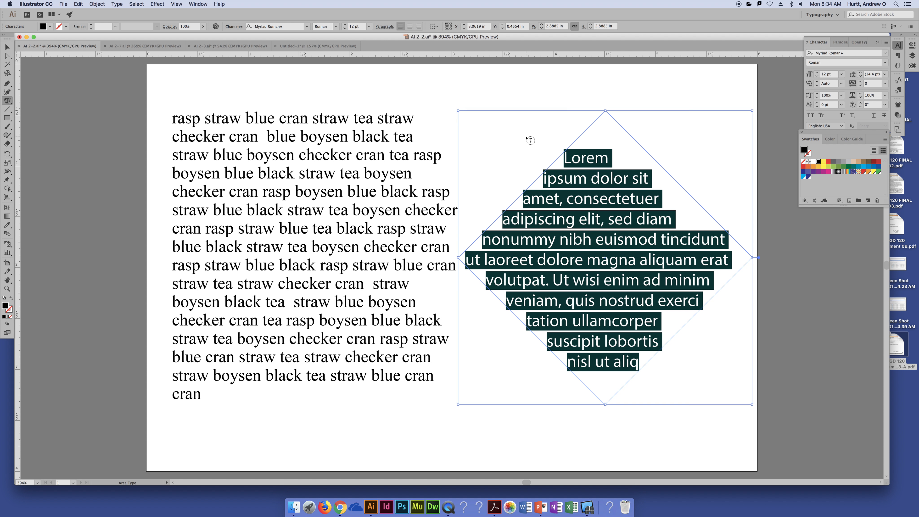
{"action": "key", "text": "super+z"}
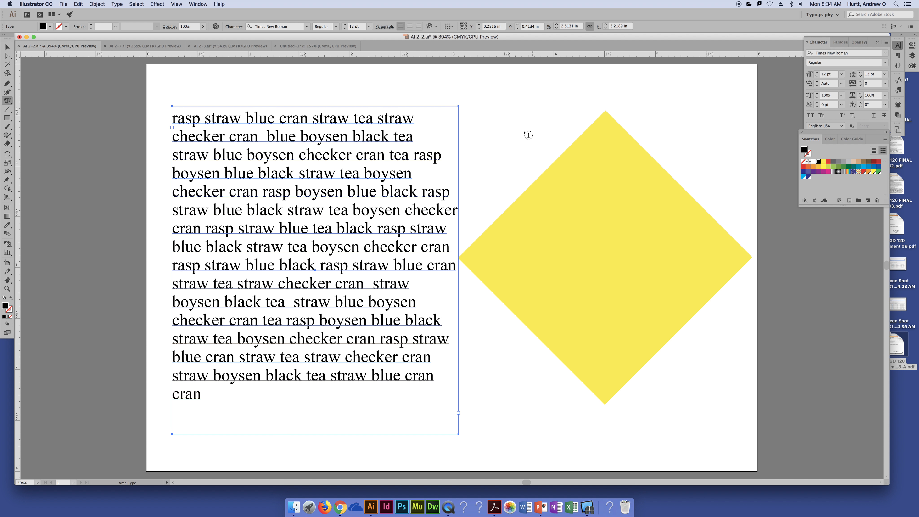
{"action": "left_click", "coordinate": [7, 46]}
- Convert the yellow diamond into a text area with the regular Type tool, paste the copied paragraph into it and deselect
{"action": "left_click", "coordinate": [6, 102]}
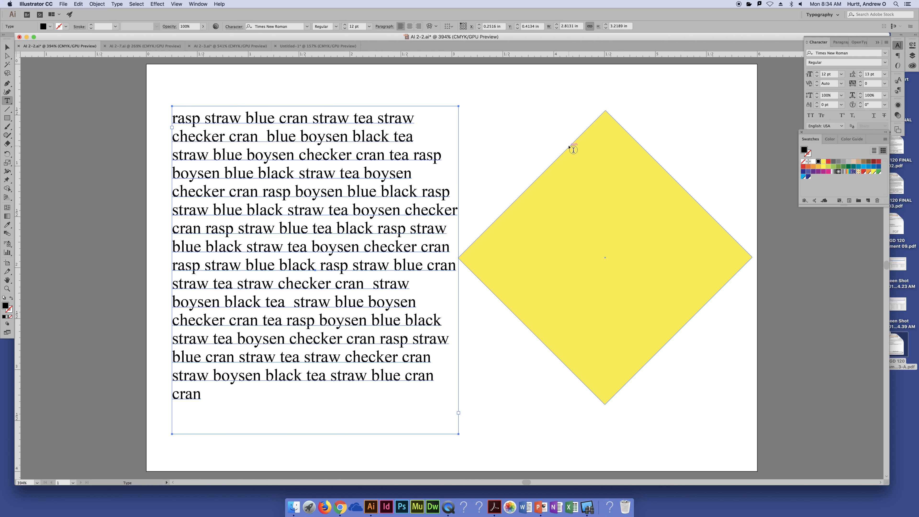
{"action": "key", "text": "alt+super+8"}
{"action": "left_click", "coordinate": [572, 154]}
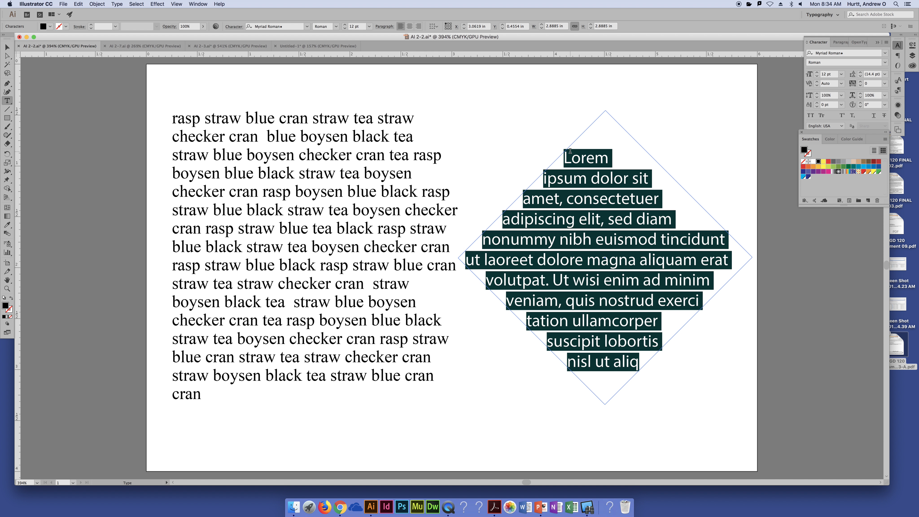
{"action": "key", "text": "super+v"}
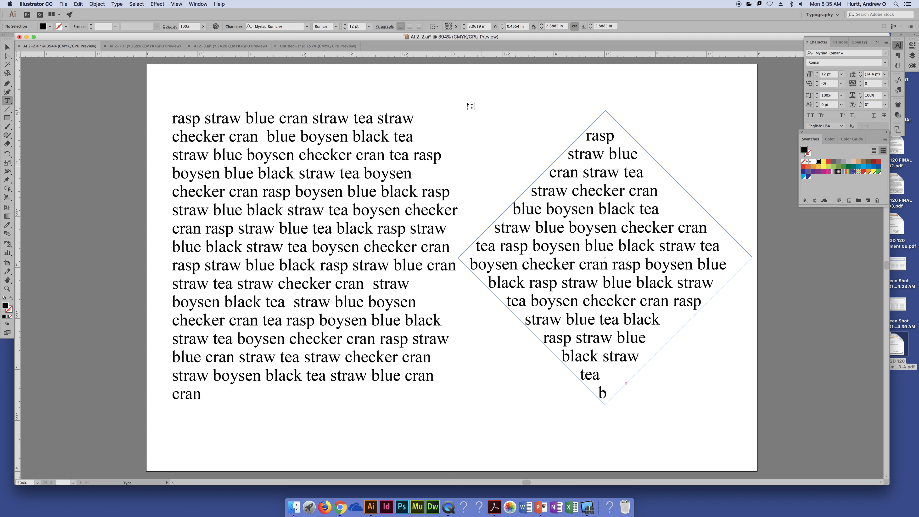
{"action": "left_click", "coordinate": [468, 92], "text": "super"}
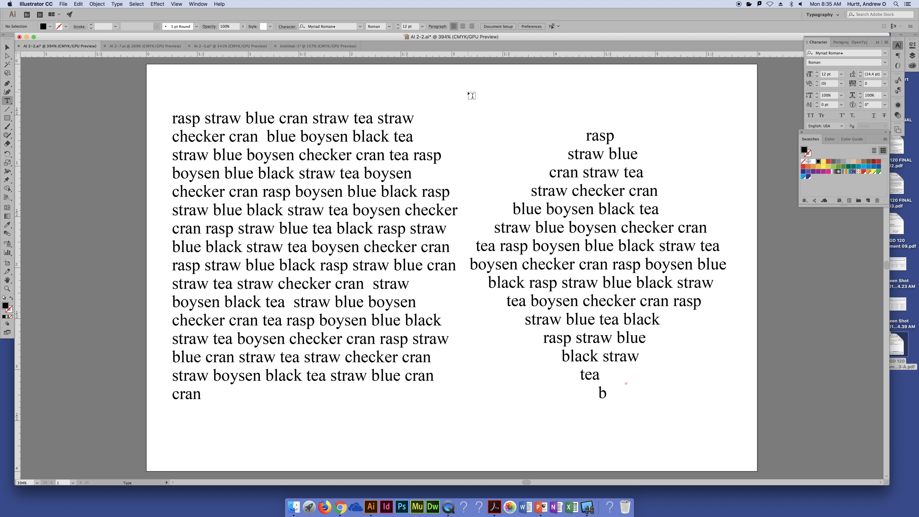
{"action": "left_click", "coordinate": [377, 78]}
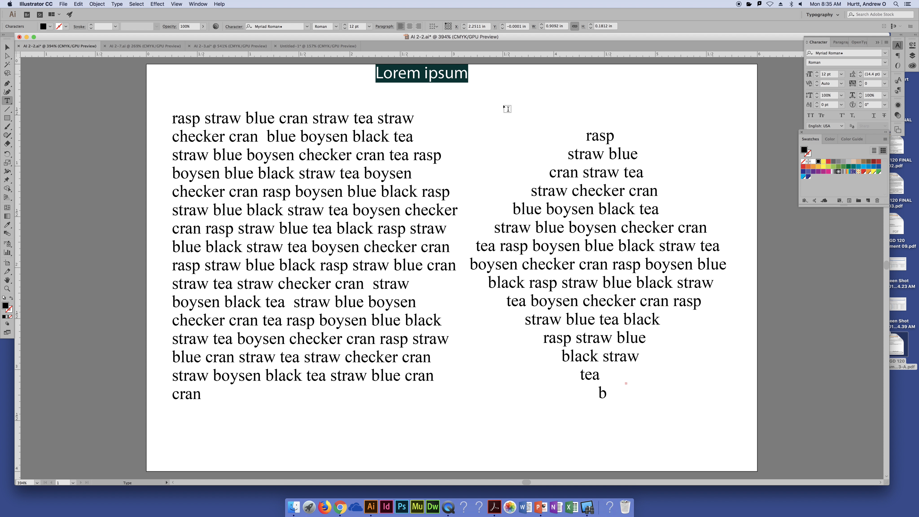
{"action": "key", "text": "super+z"}
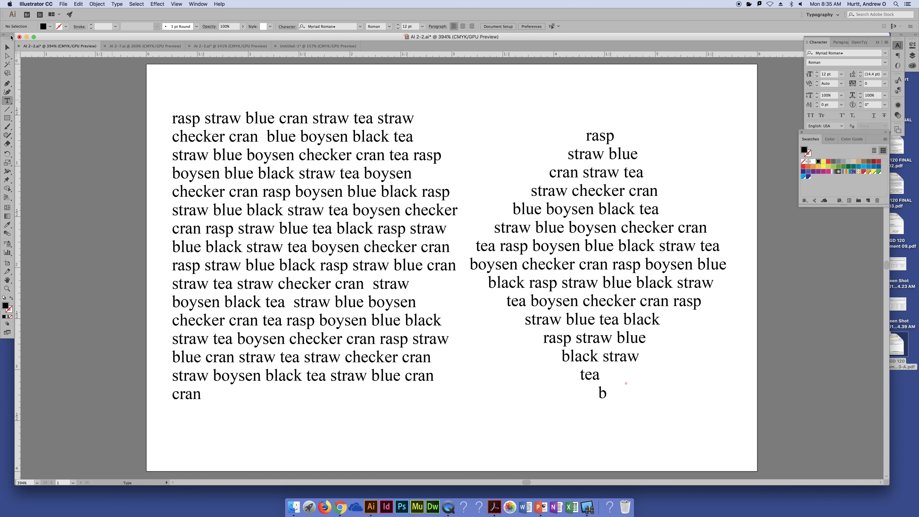
- Select the diamond-shaped text area and center-align its text
{"action": "left_click", "coordinate": [7, 47]}
{"action": "left_click", "coordinate": [551, 232]}
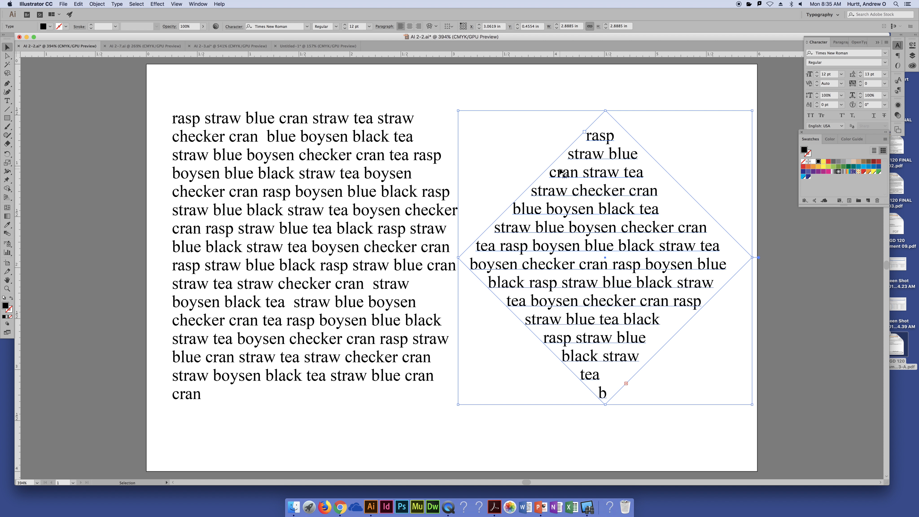
{"action": "left_click", "coordinate": [410, 26]}
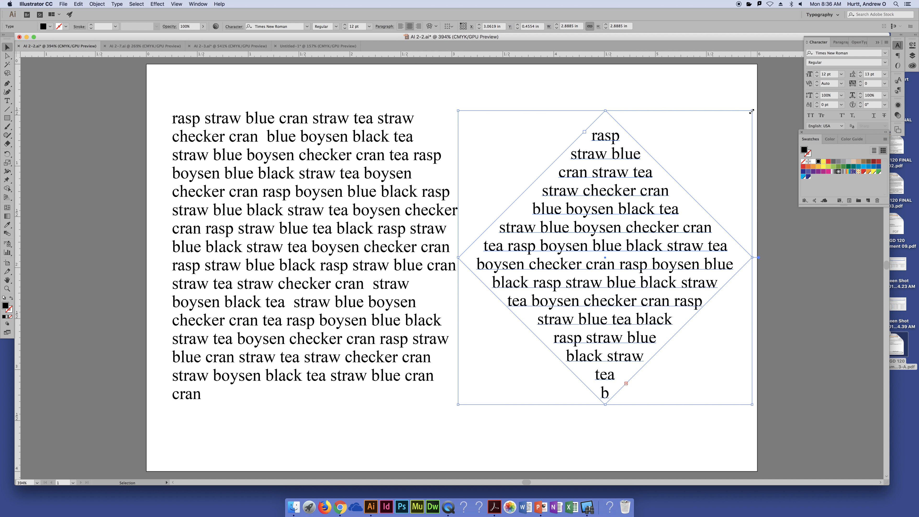
{"action": "left_click_drag", "start_coordinate": [752, 112], "coordinate": [763, 105]}
- Set the diamond text's font size to 9 pt and its leading to 9 pt
{"action": "left_click", "coordinate": [818, 76]}
{"action": "left_click", "coordinate": [818, 76]}
{"action": "left_click", "coordinate": [818, 76]}
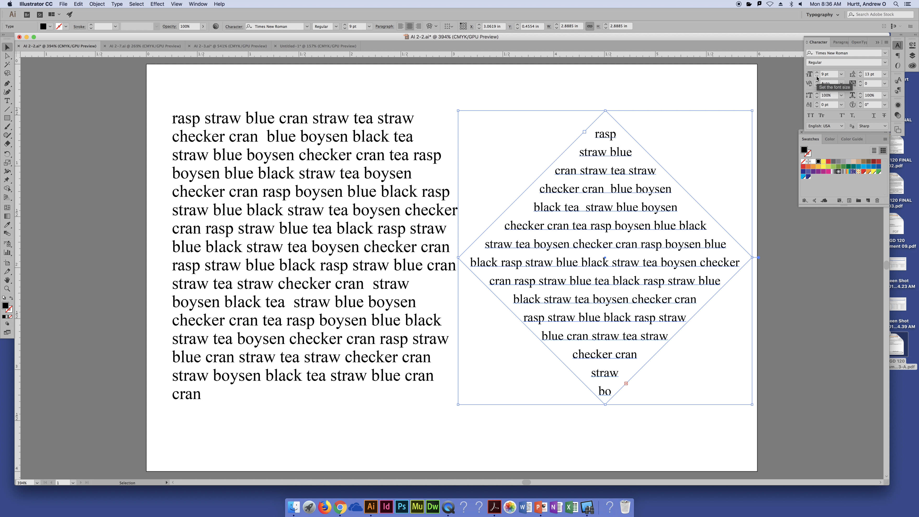
{"action": "left_click", "coordinate": [861, 76]}
{"action": "left_click", "coordinate": [861, 76]}
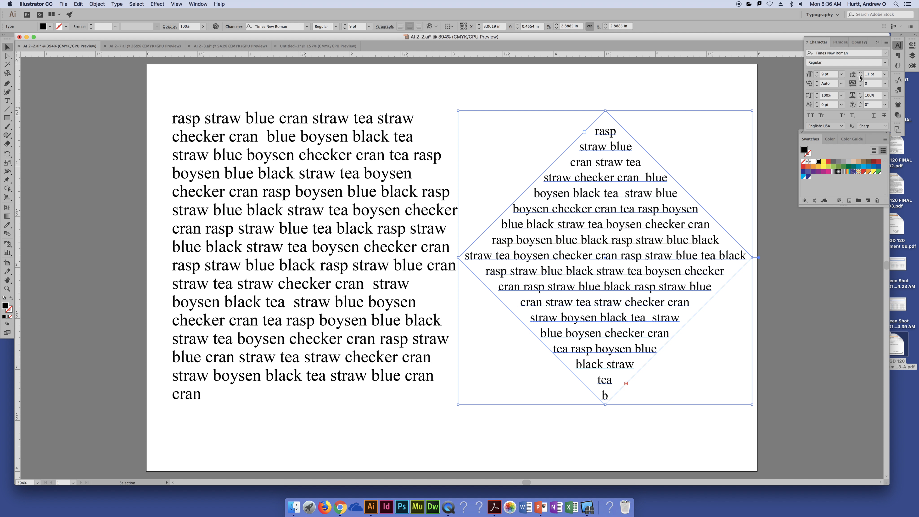
{"action": "left_click", "coordinate": [860, 77]}
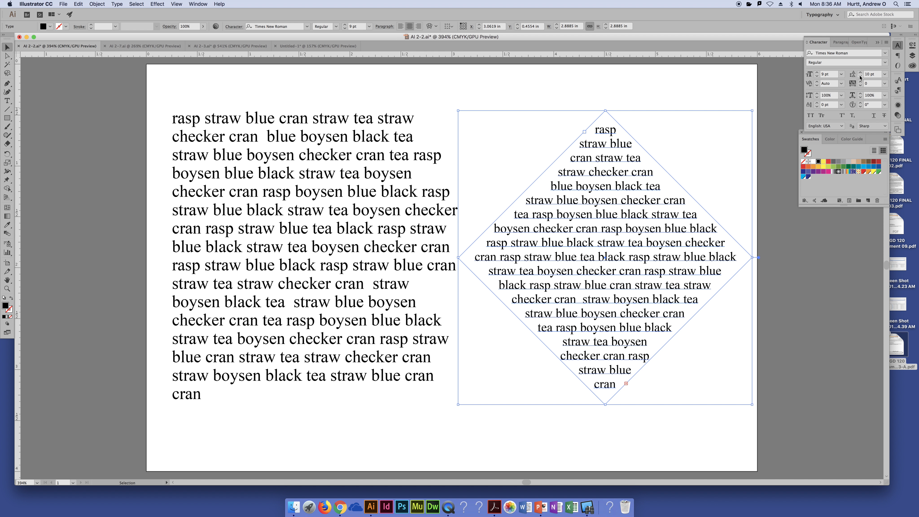
{"action": "left_click", "coordinate": [860, 76]}
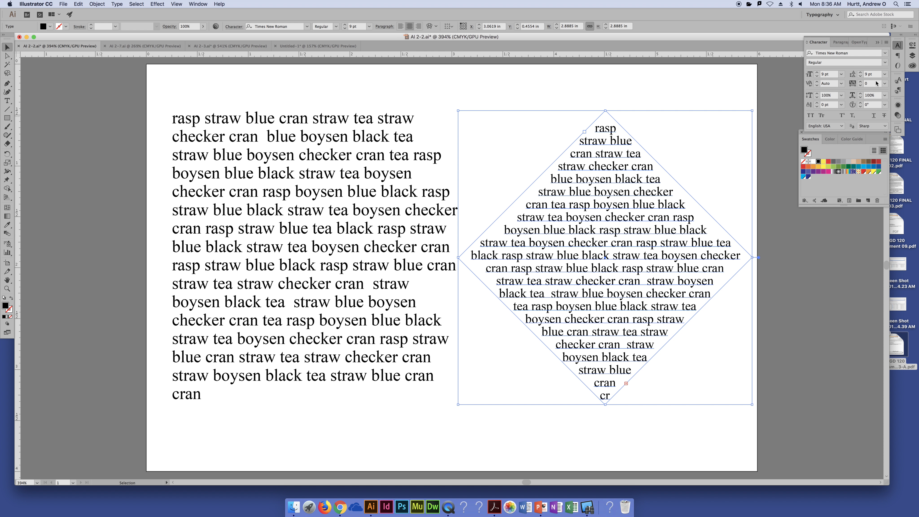
- Tighten the diamond text's tracking to -9 so the whole paragraph fits inside the shape, and deselect it
{"action": "left_click", "coordinate": [885, 83]}
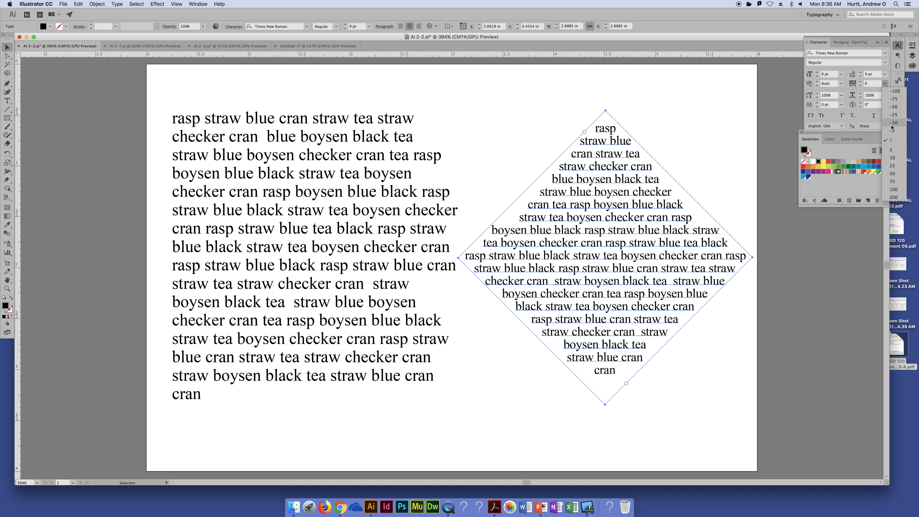
{"action": "left_click", "coordinate": [874, 83]}
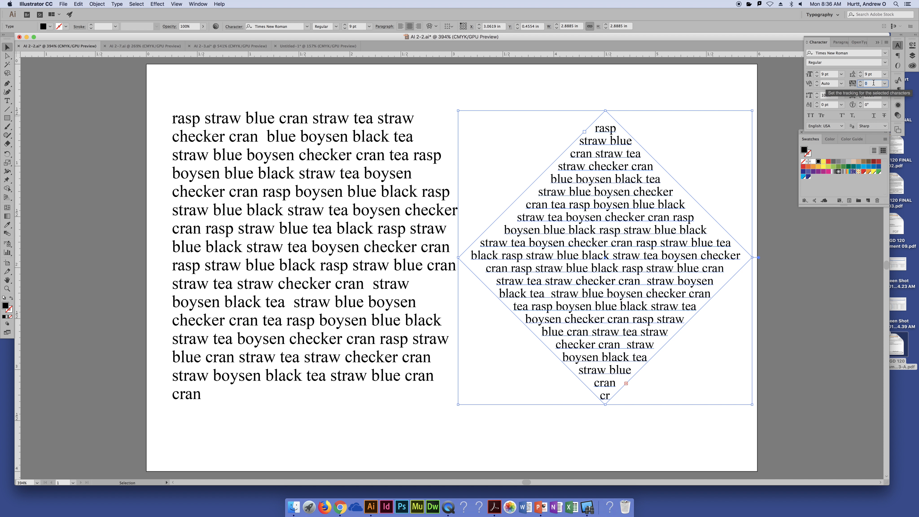
{"action": "type", "text": "-5"}
{"action": "key", "text": "Return"}
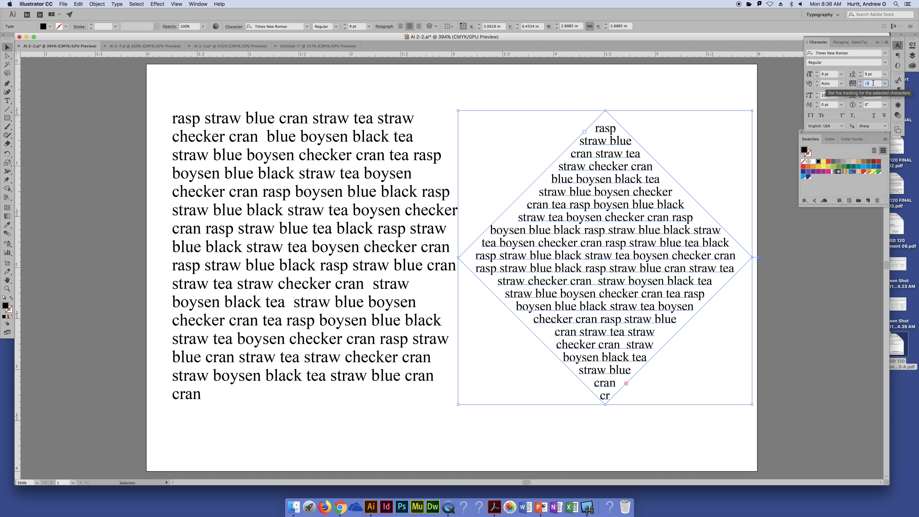
{"action": "key", "text": "Down"}
{"action": "key", "text": "Down"}
{"action": "key", "text": "Down"}
{"action": "key", "text": "Down"}
{"action": "key", "text": "Down"}
{"action": "key", "text": "Down"}
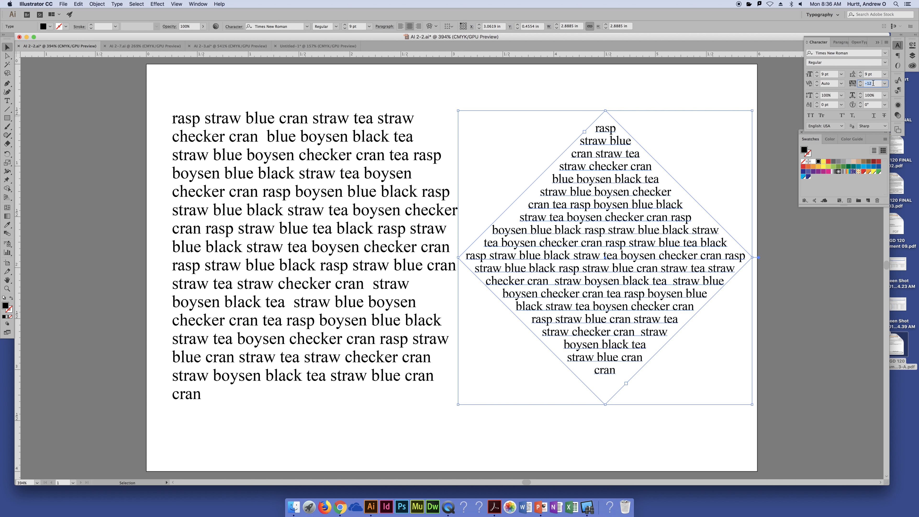
{"action": "key", "text": "Up"}
{"action": "key", "text": "Up"}
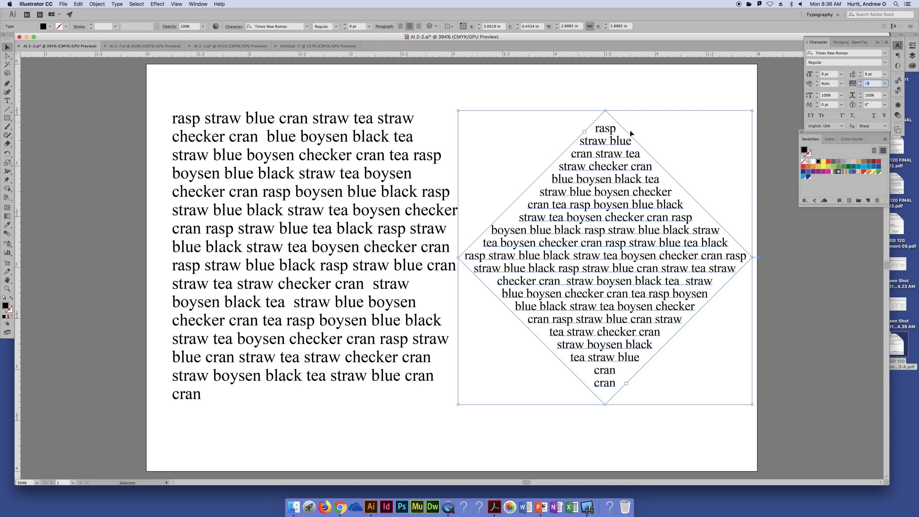
{"action": "left_click", "coordinate": [729, 86]}
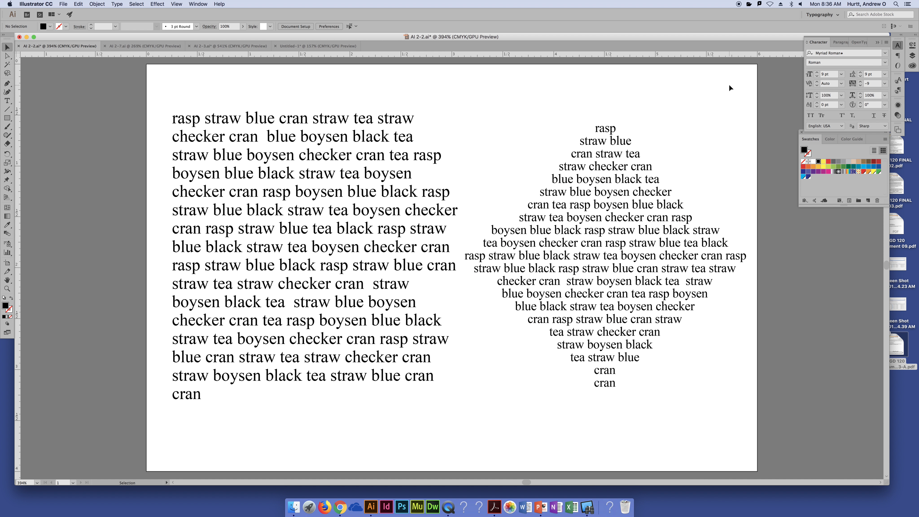
- Justify all lines of the diamond text, including the last, and deselect it to check the shape
{"action": "left_click", "coordinate": [628, 226]}
{"action": "left_click", "coordinate": [773, 269]}
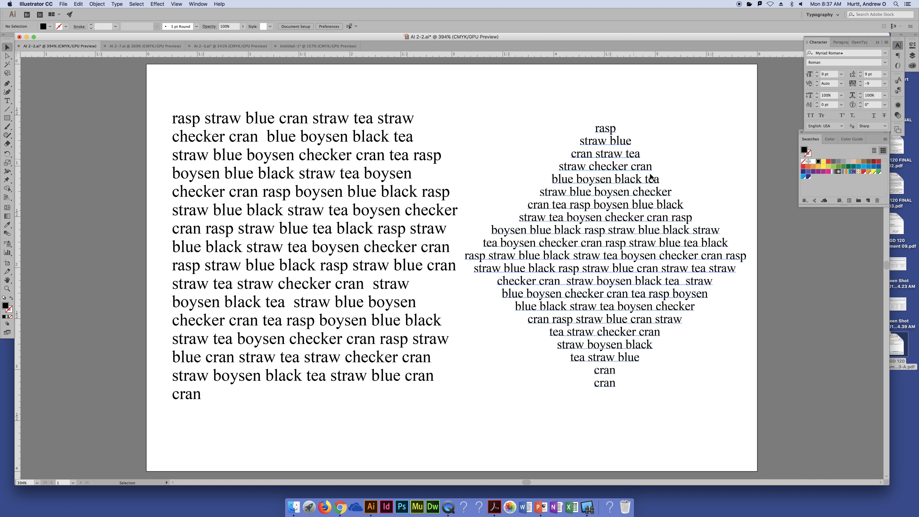
{"action": "left_click", "coordinate": [630, 198]}
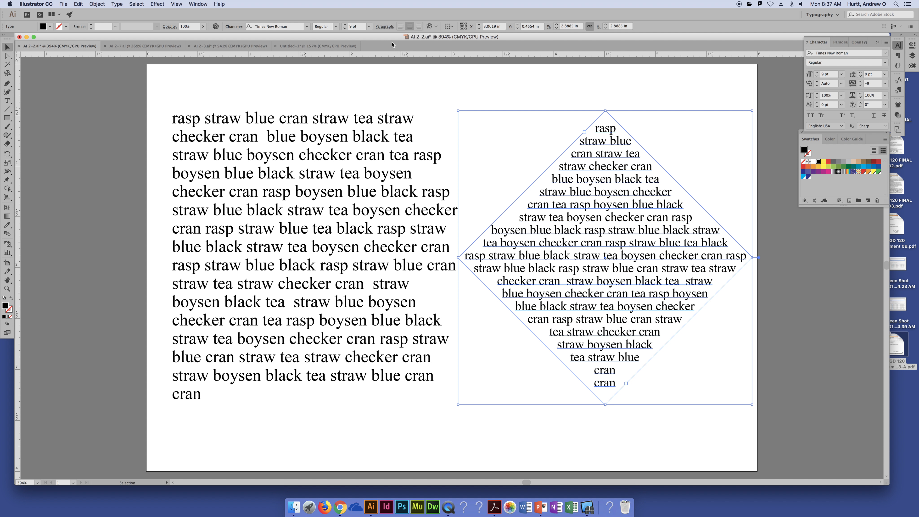
{"action": "left_click", "coordinate": [838, 44]}
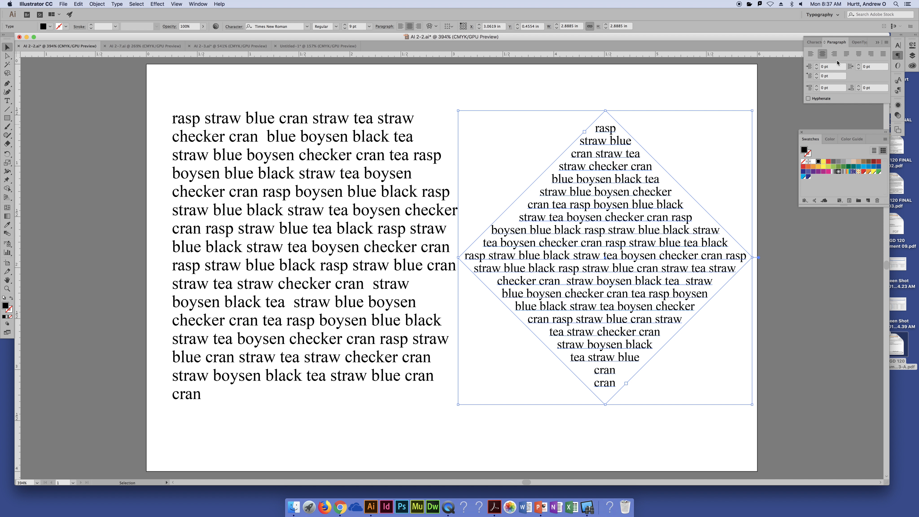
{"action": "left_click", "coordinate": [883, 54]}
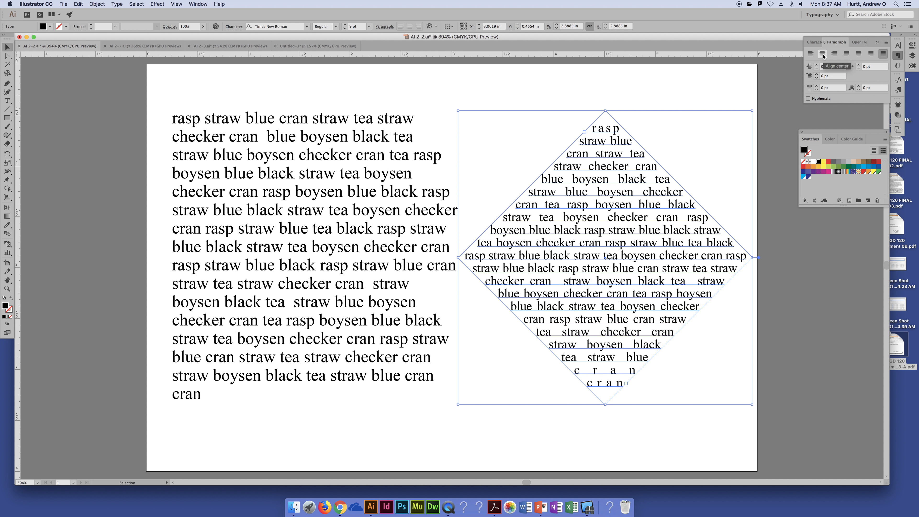
{"action": "left_click", "coordinate": [740, 80]}
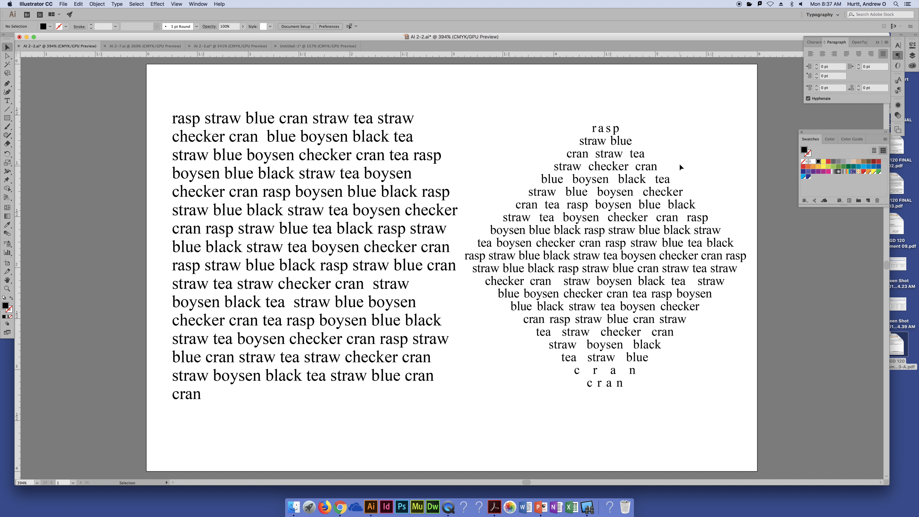
{"action": "left_click", "coordinate": [652, 184]}
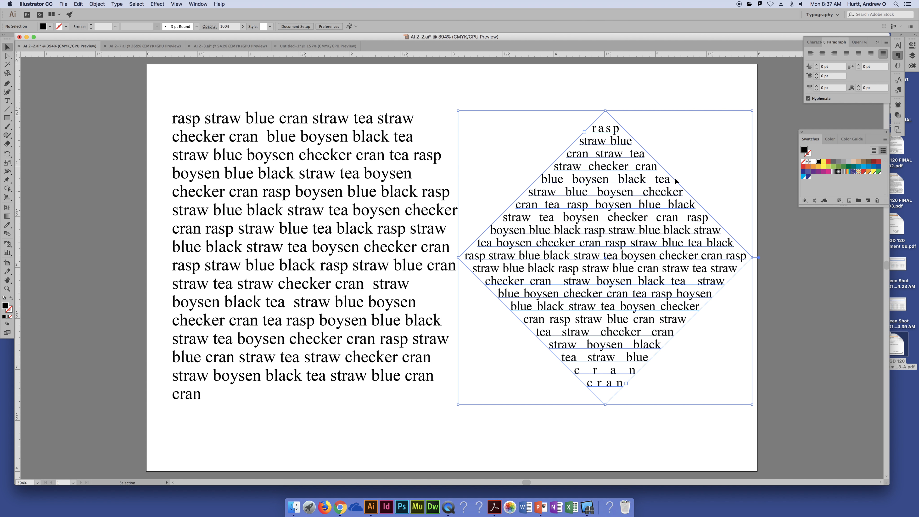
{"action": "left_click", "coordinate": [794, 254]}
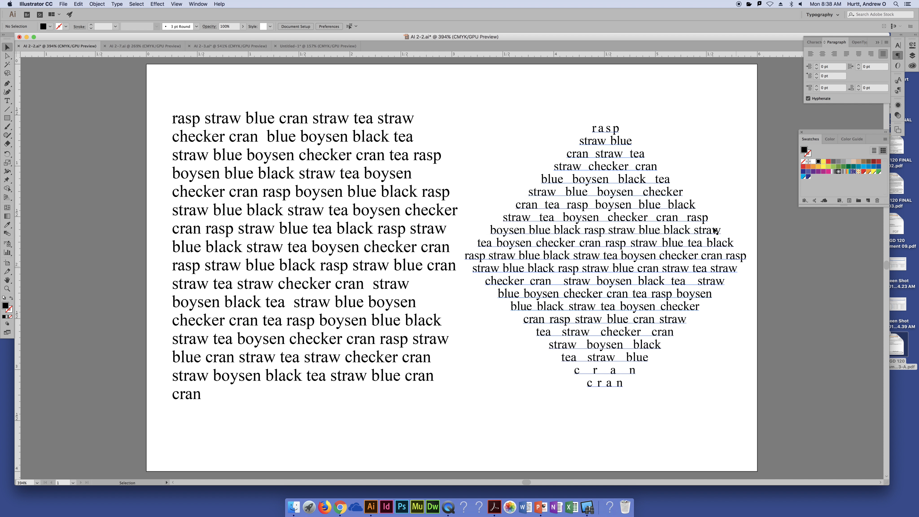
- Switch the diamond text back to center alignment and deselect it
{"action": "left_click", "coordinate": [539, 316]}
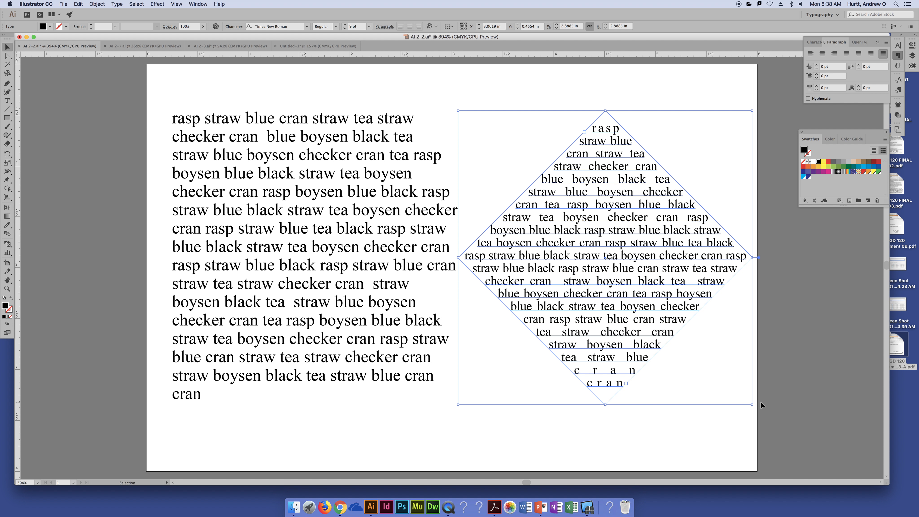
{"action": "left_click", "coordinate": [823, 54]}
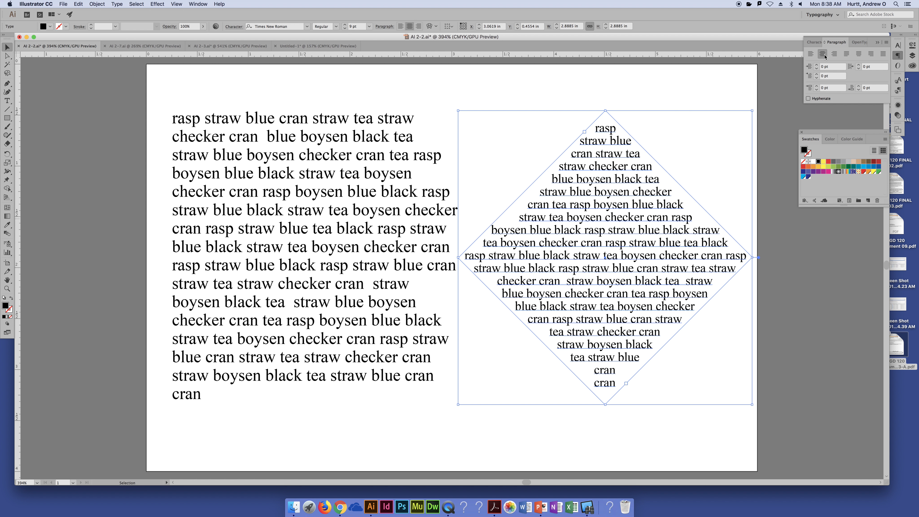
{"action": "left_click", "coordinate": [689, 86]}
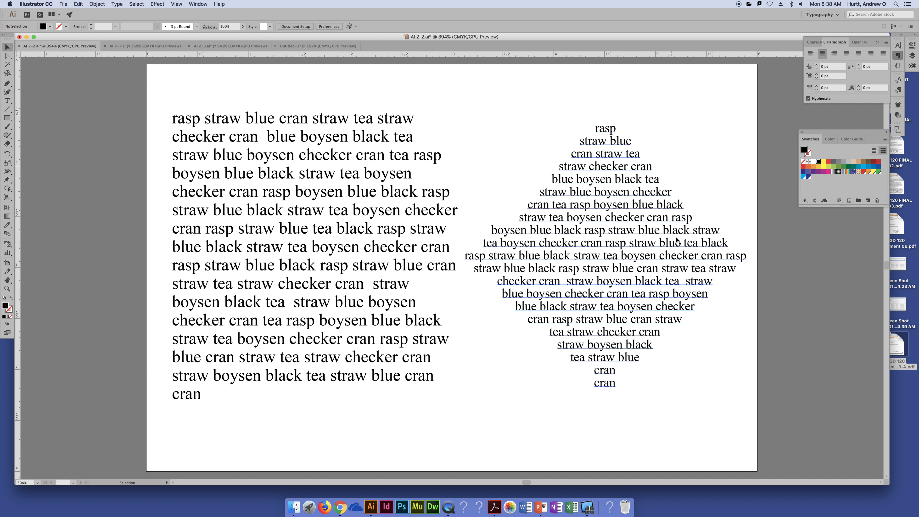
- Justify the diamond text with its last line aligned center and deselect it
{"action": "left_click", "coordinate": [680, 320]}
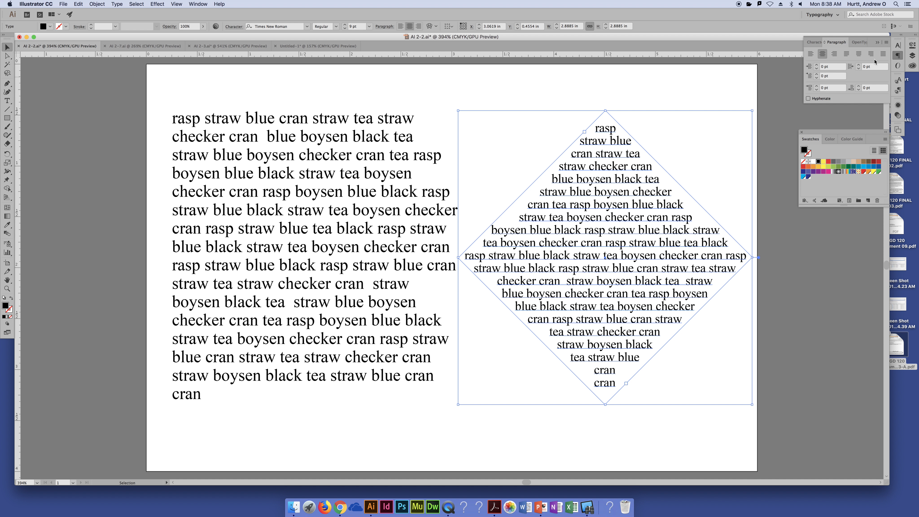
{"action": "left_click", "coordinate": [860, 55]}
{"action": "left_click", "coordinate": [740, 78]}
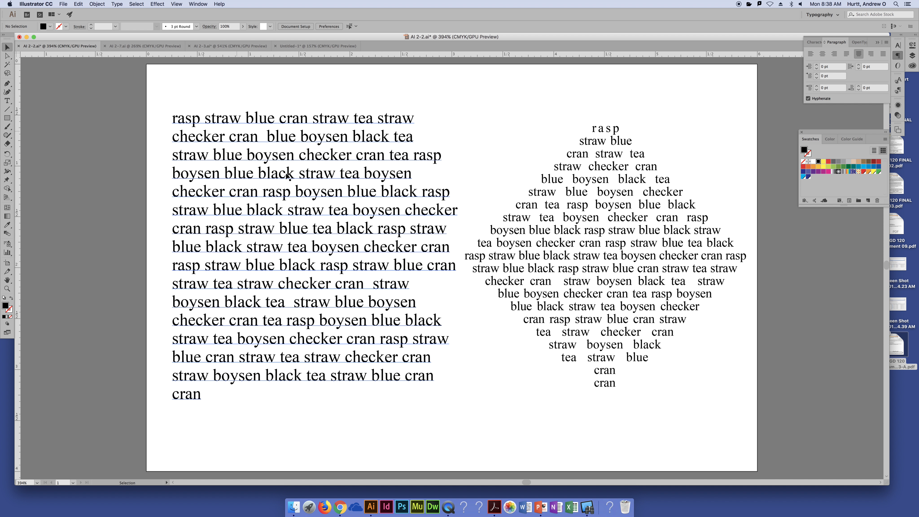
- Draw a black circle about 2.02 in across on the pasteboard with the Ellipse tool and move it onto the artboard
{"action": "key", "text": "super+minus"}
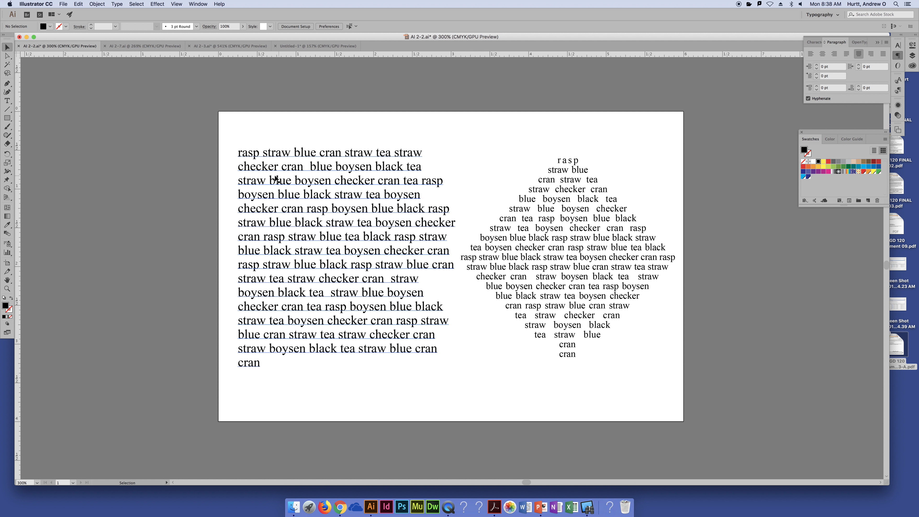
{"action": "left_click_drag", "start_coordinate": [7, 118], "coordinate": [36, 135]}
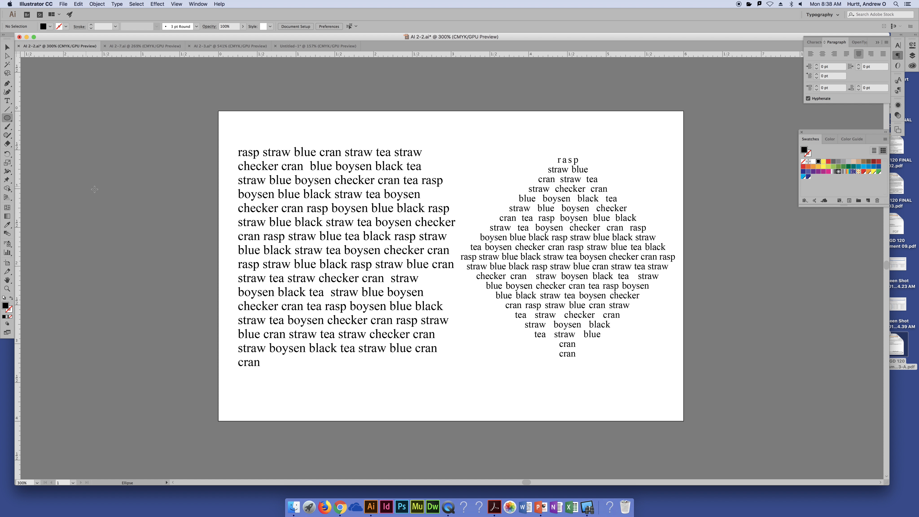
{"action": "mouse_move", "coordinate": [86, 186]}
{"action": "left_mouse_down"}
{"action": "mouse_move", "coordinate": [166, 246]}
{"action": "mouse_move", "coordinate": [165, 264]}
{"action": "left_mouse_up"}
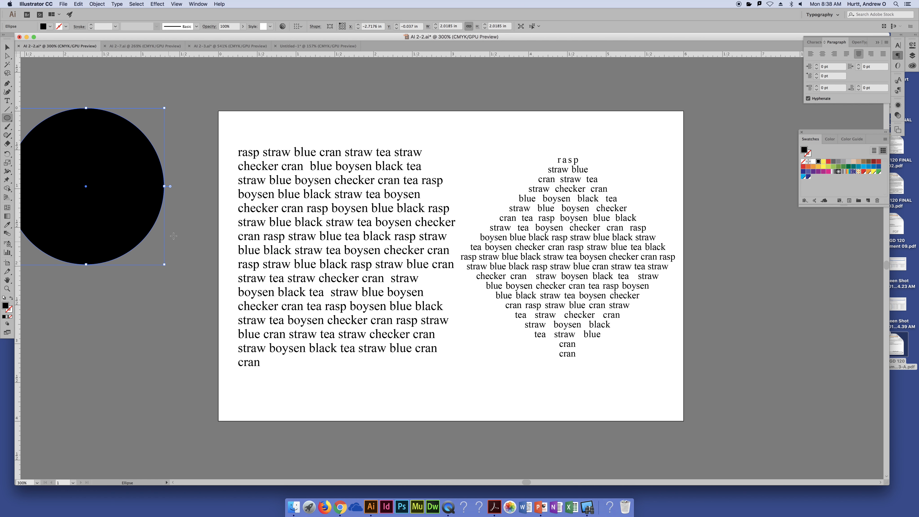
{"action": "key", "text": "v"}
{"action": "left_click_drag", "start_coordinate": [131, 184], "coordinate": [548, 262]}
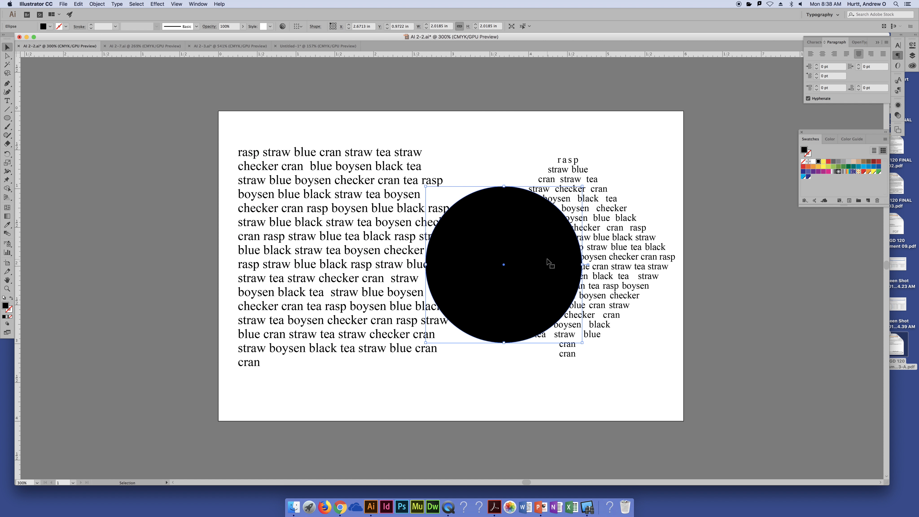
- Move the diamond text off the artboard, and place the circle beside the paragraph, enlarged to about 2.39 in across
{"action": "left_click_drag", "start_coordinate": [643, 257], "coordinate": [837, 273]}
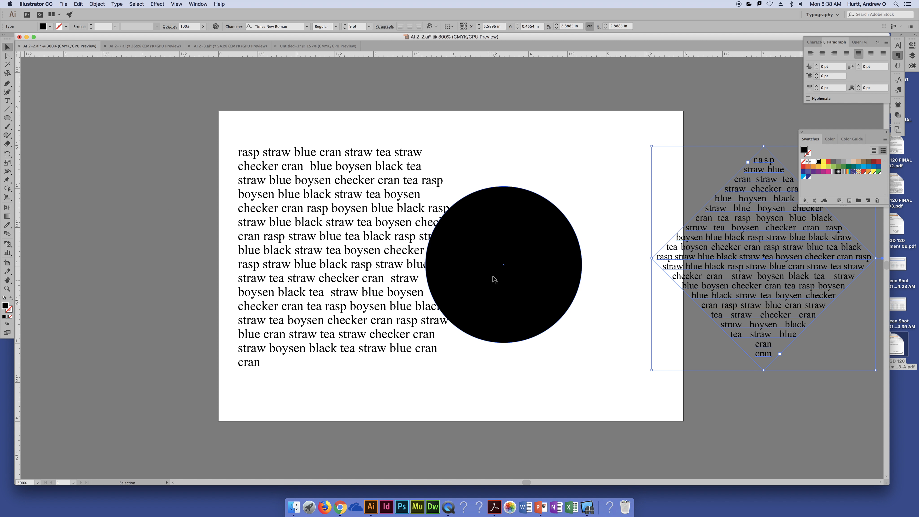
{"action": "left_click_drag", "start_coordinate": [495, 279], "coordinate": [553, 278]}
{"action": "left_click_drag", "start_coordinate": [749, 261], "coordinate": [796, 261]}
{"action": "left_click_drag", "start_coordinate": [584, 250], "coordinate": [576, 238]}
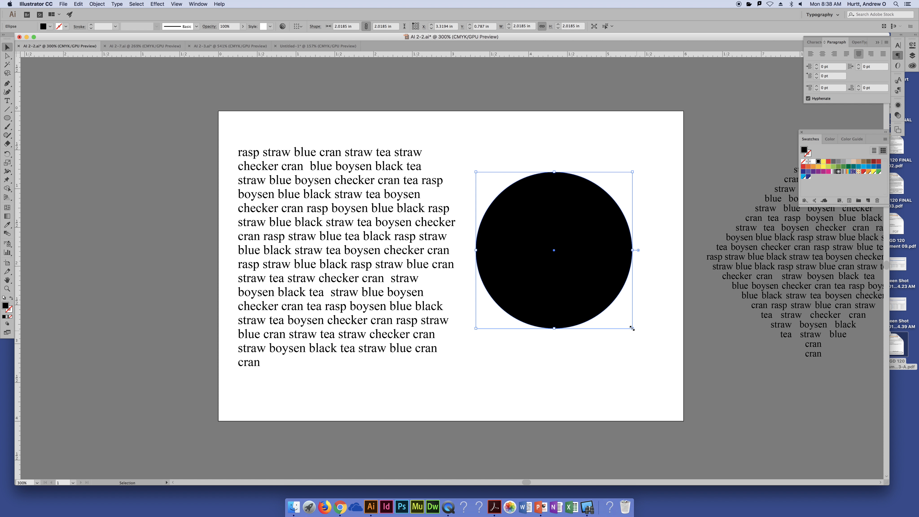
{"action": "left_click_drag", "start_coordinate": [632, 328], "coordinate": [662, 357]}
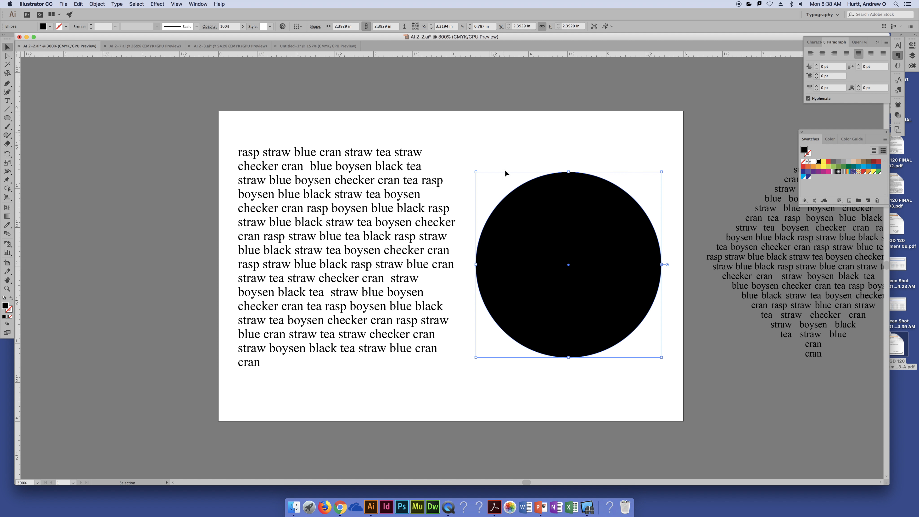
- Convert the black circle into a text area with the Type tool and paste the copied paragraph into it
{"action": "left_click", "coordinate": [7, 100]}
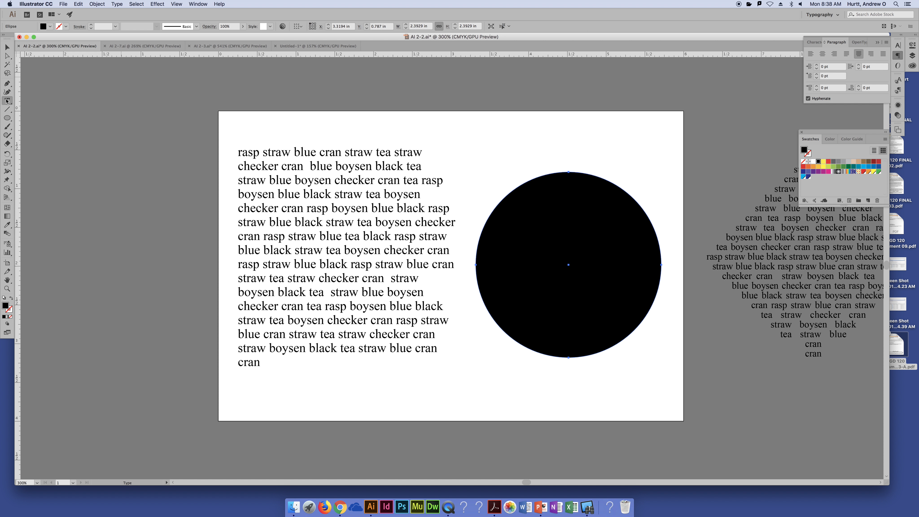
{"action": "left_click", "coordinate": [511, 199]}
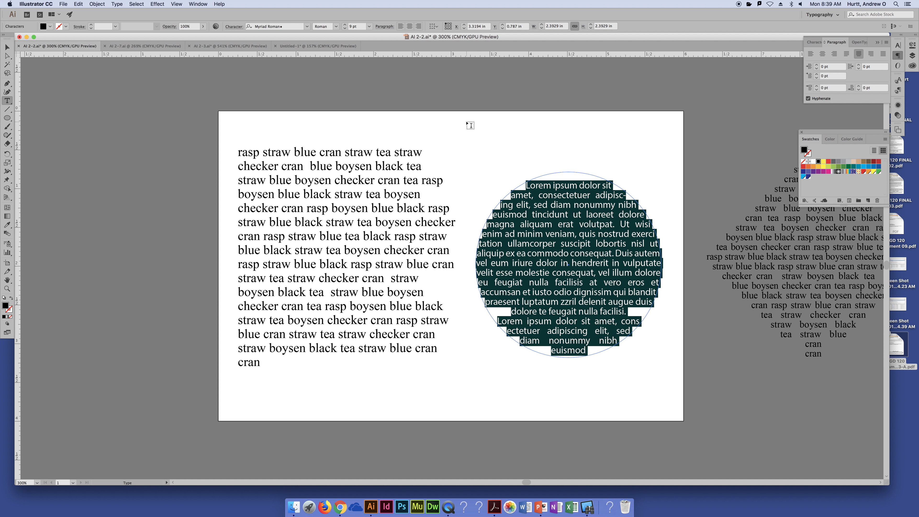
{"action": "key", "text": "super+v"}
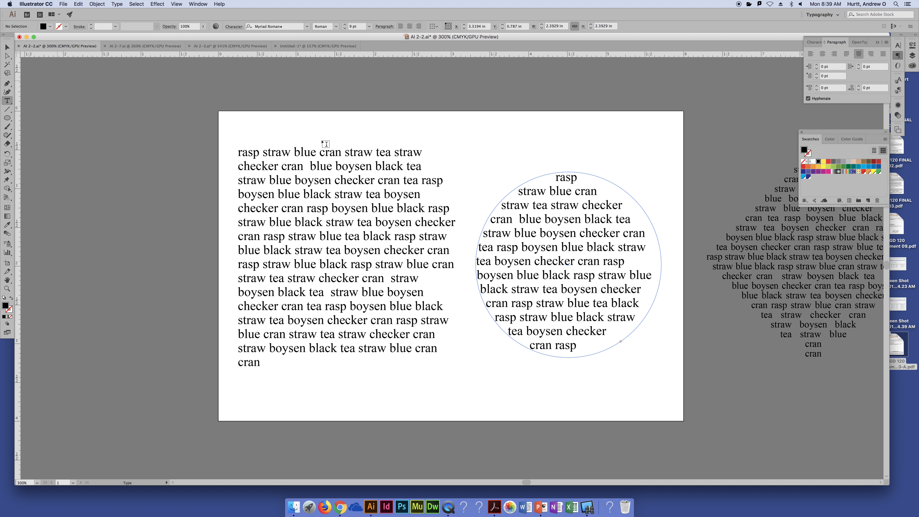
- Select all the text in the circle and center-align it
{"action": "key", "text": "super"}
{"action": "key", "text": "super+a"}
{"action": "key", "text": "super+c"}
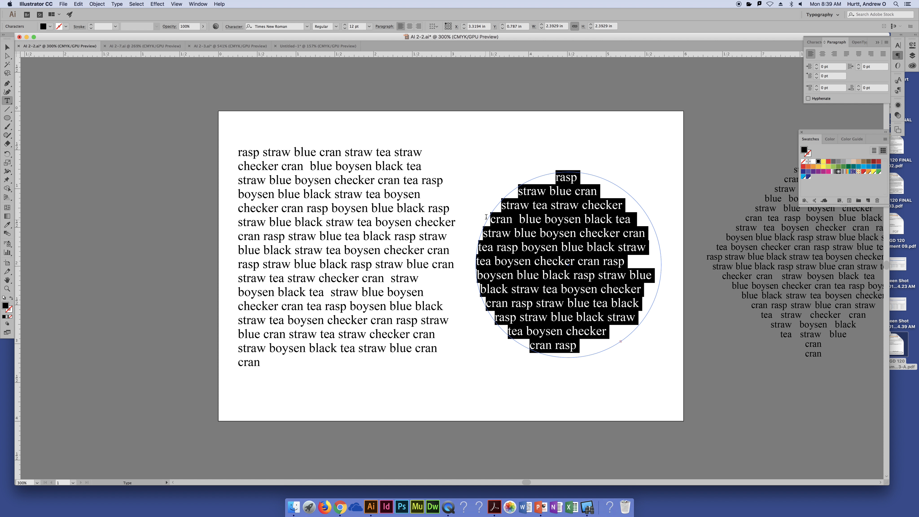
{"action": "left_click", "coordinate": [409, 26]}
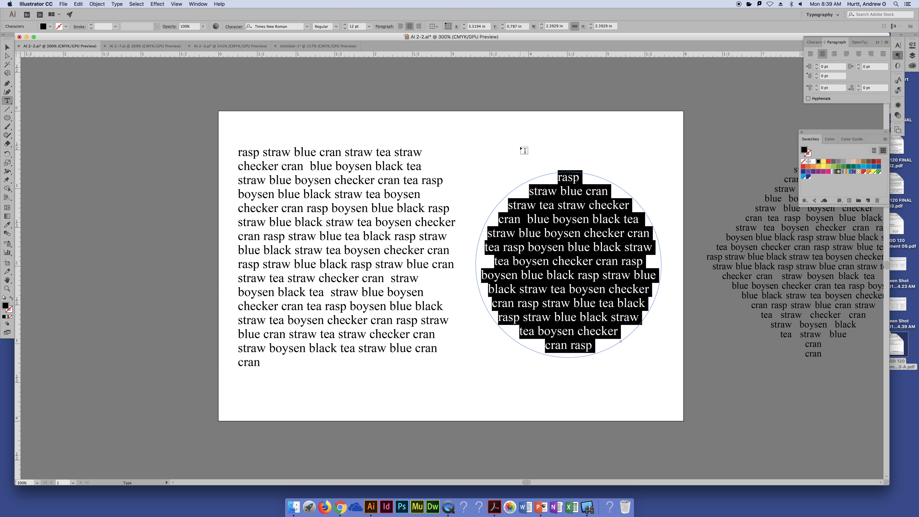
- Justify all lines of the text inside the circle, including the last ones, and deselect it
{"action": "key", "text": "Escape"}
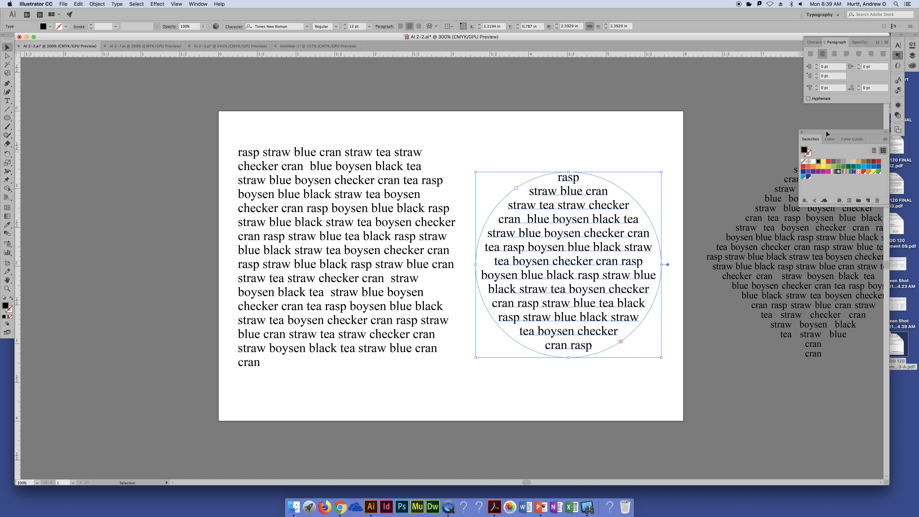
{"action": "left_click", "coordinate": [548, 142]}
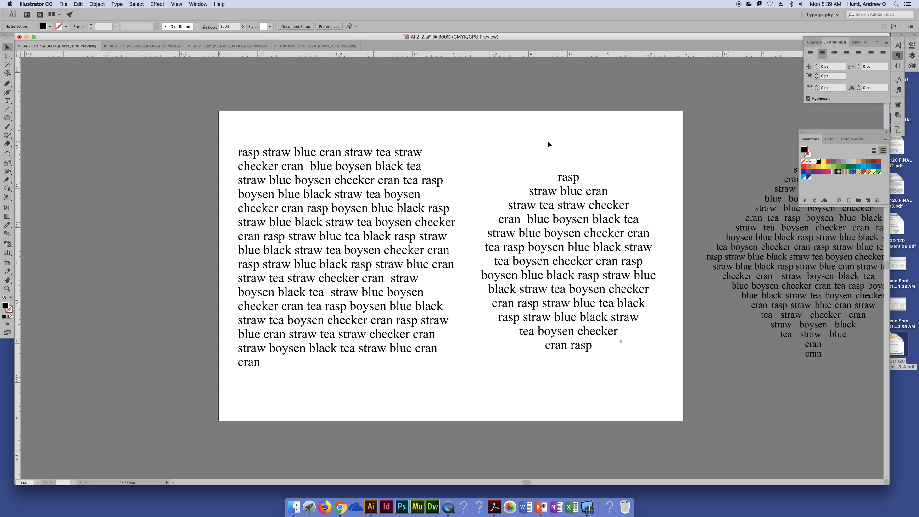
{"action": "left_click", "coordinate": [586, 240]}
{"action": "left_click", "coordinate": [870, 54]}
{"action": "left_click", "coordinate": [653, 136]}
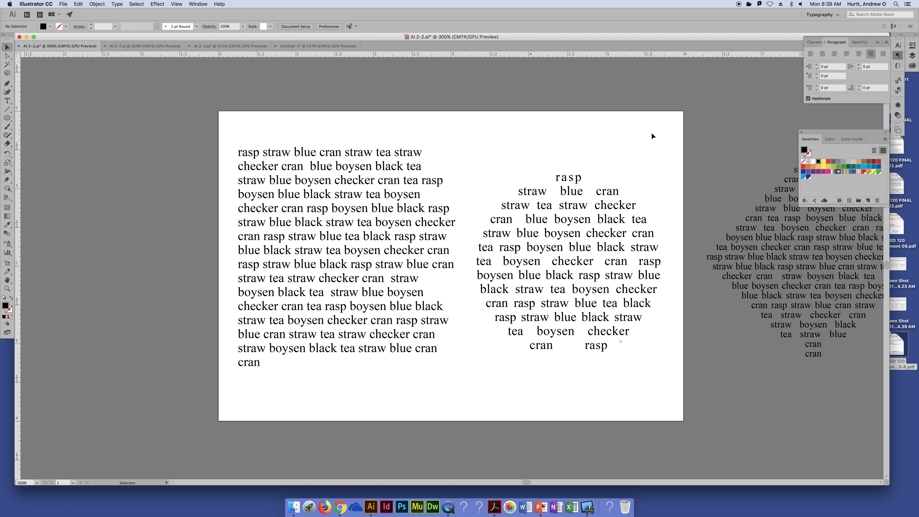
- Undo the justification, centering, pasted text and text area conversion to restore the plain black circle
{"action": "key", "text": "super+z"}
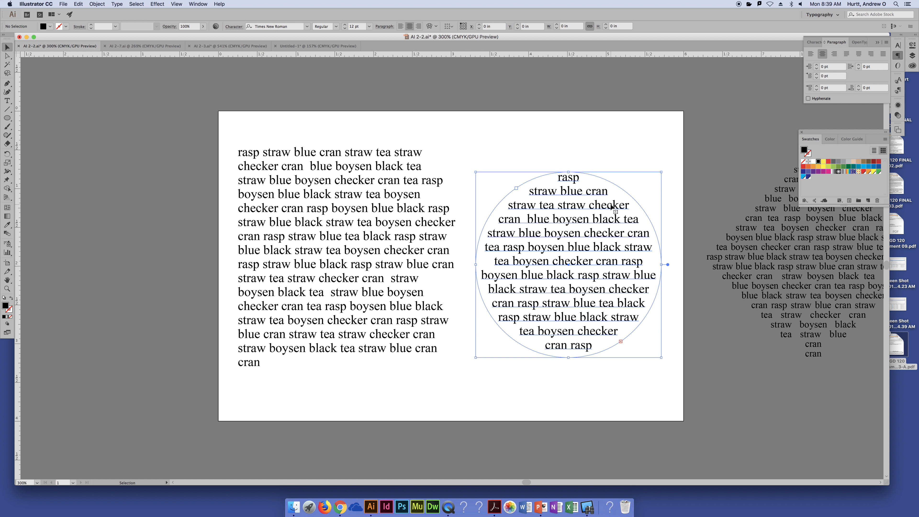
{"action": "key", "text": "super+z"}
{"action": "key", "text": "super+z"}
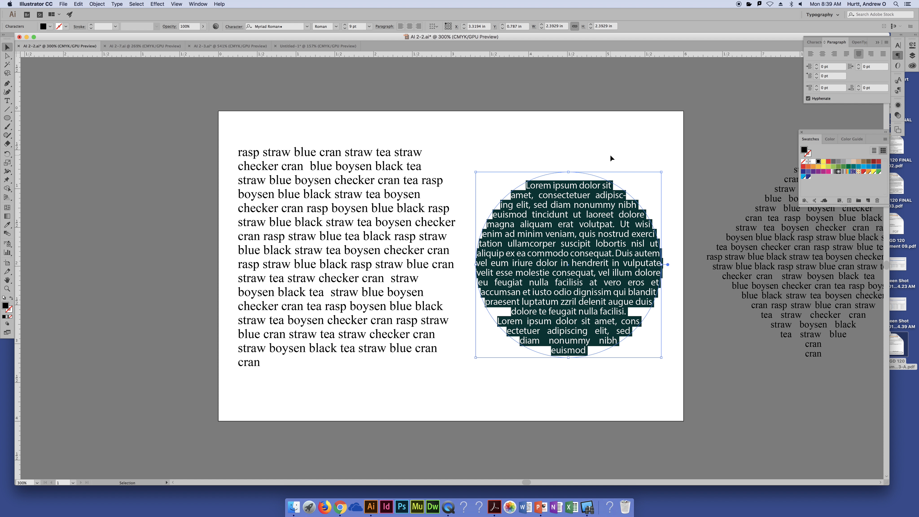
{"action": "key", "text": "super+z"}
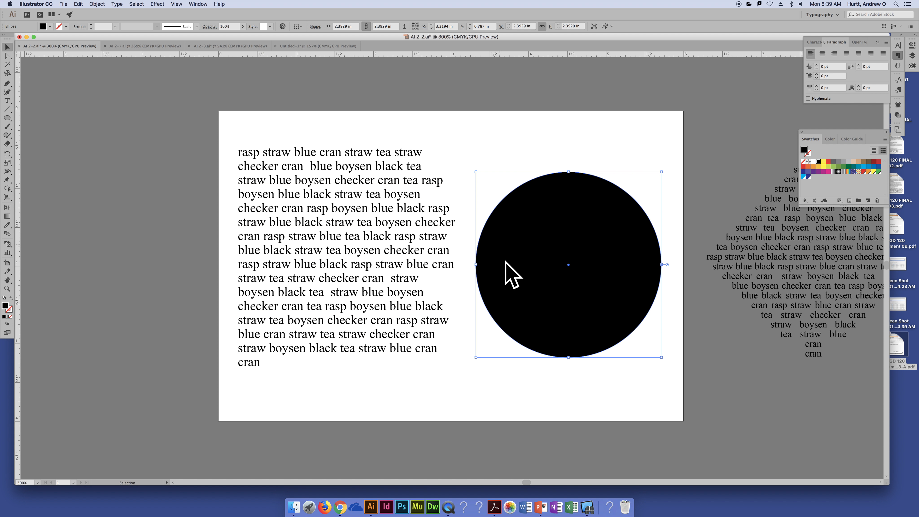
- Turn the black circle into a text area again with the Type tool and paste the copied paragraph inside
{"action": "left_click", "coordinate": [7, 102]}
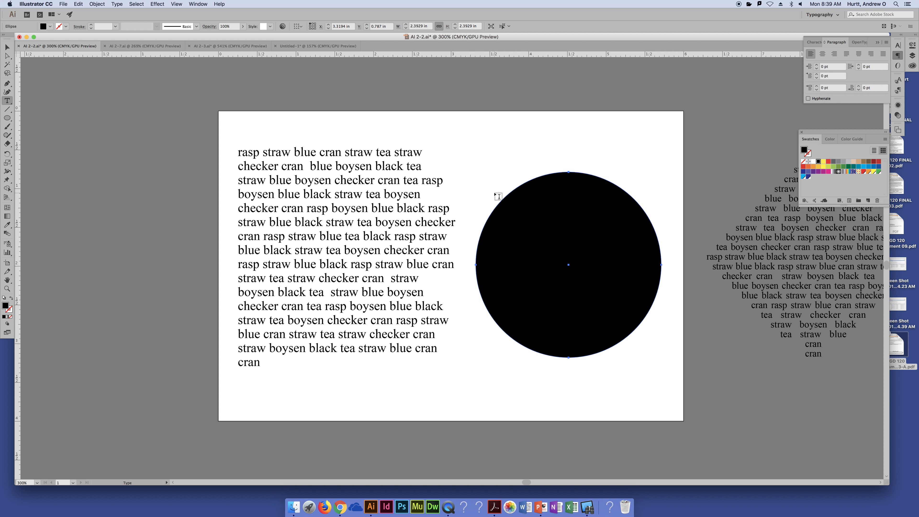
{"action": "left_click", "coordinate": [507, 193]}
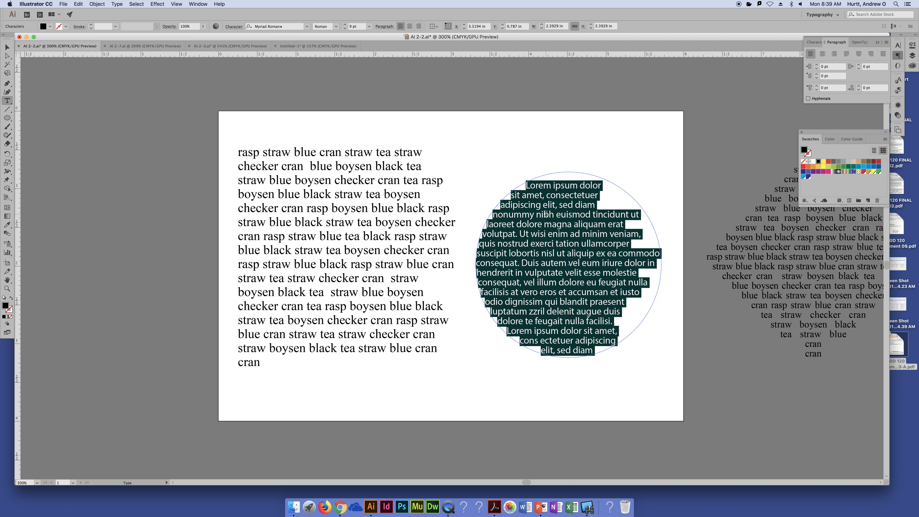
{"action": "key", "text": "super+v"}
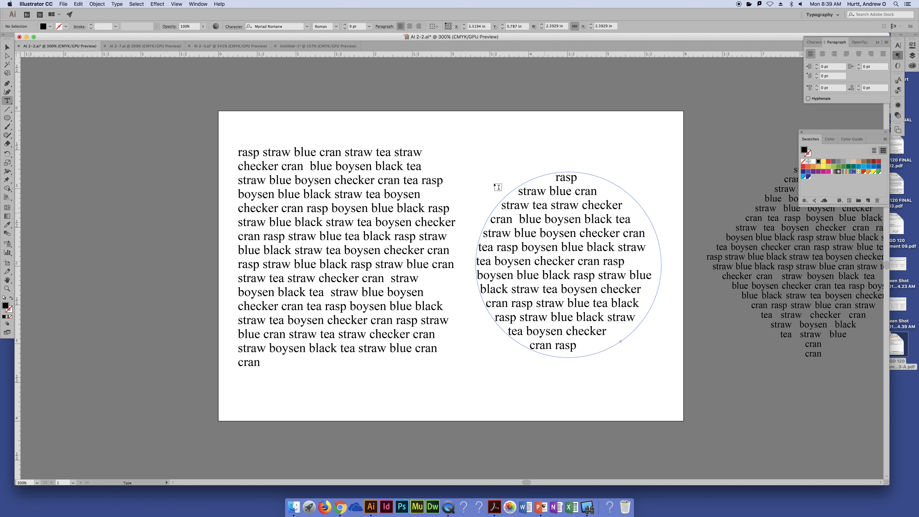
{"action": "left_click", "coordinate": [7, 47]}
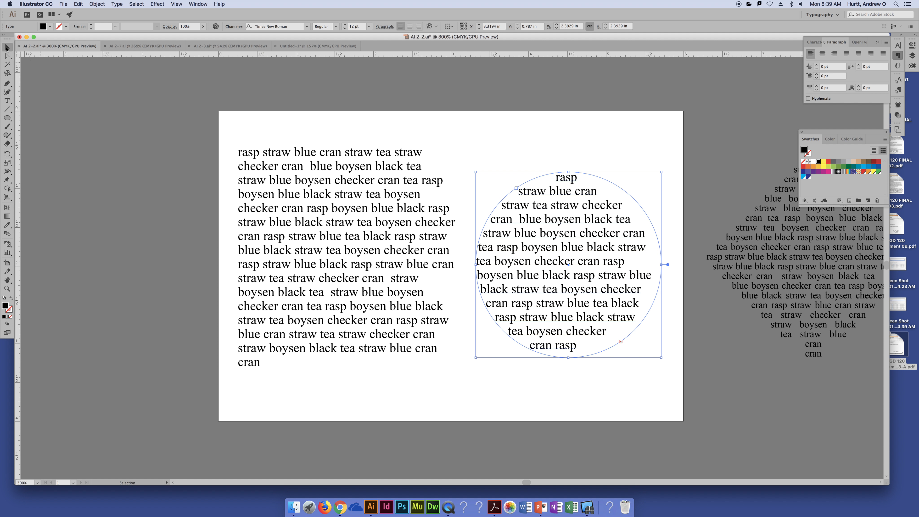
- Try several fill swatches on the circle's text, settle on red, and deselect it
{"action": "left_click", "coordinate": [828, 162]}
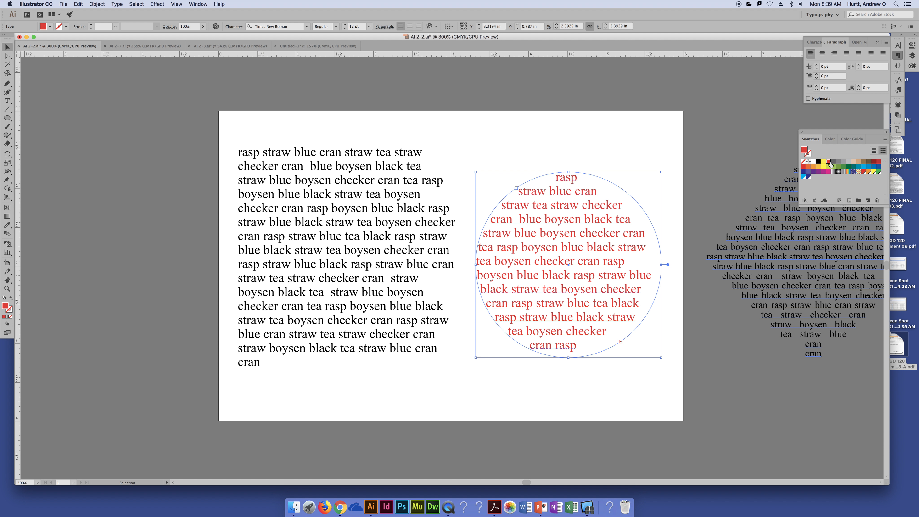
{"action": "left_click", "coordinate": [844, 161]}
{"action": "left_click", "coordinate": [859, 162]}
{"action": "left_click", "coordinate": [869, 161]}
{"action": "left_click", "coordinate": [874, 162]}
{"action": "left_click", "coordinate": [878, 162]}
{"action": "left_click", "coordinate": [819, 162]}
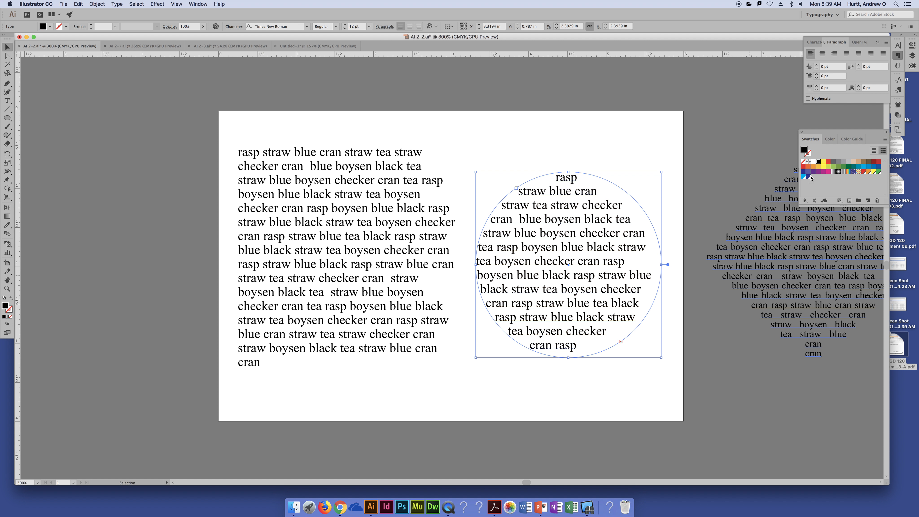
{"action": "left_click", "coordinate": [829, 161]}
{"action": "left_click", "coordinate": [543, 156]}
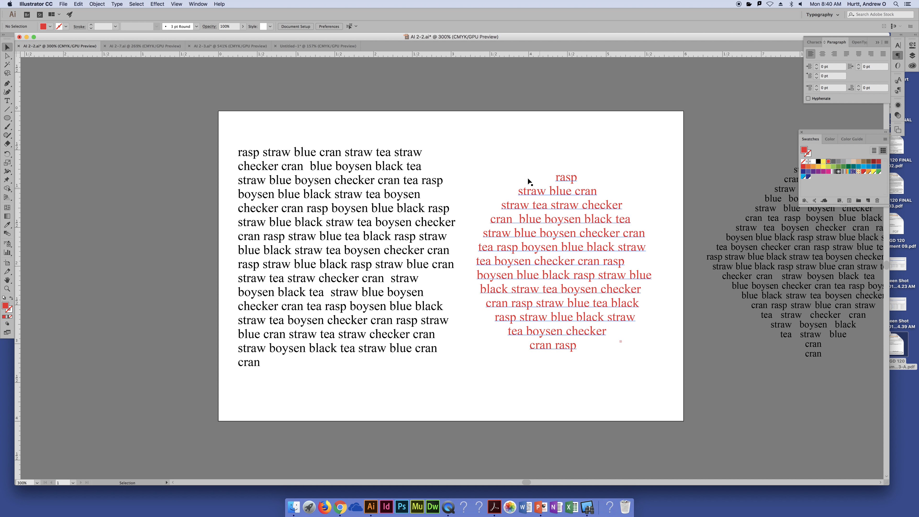
- Select only the circle's outline path with the Direct Selection tool and fill it with black
{"action": "left_click", "coordinate": [11, 56]}
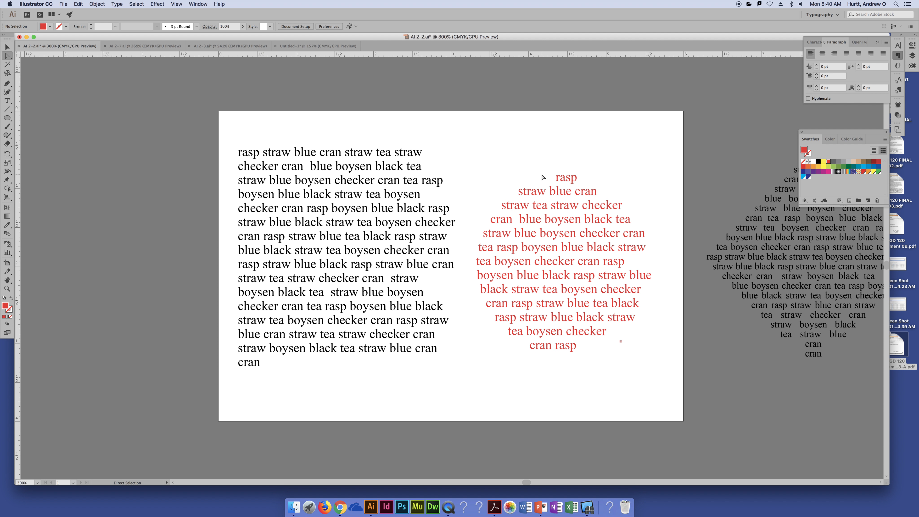
{"action": "left_click", "coordinate": [542, 174]}
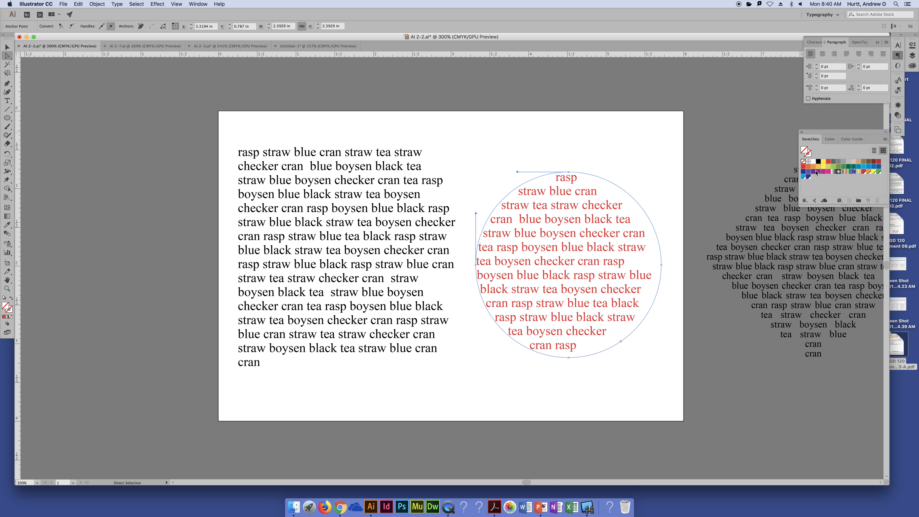
{"action": "left_click", "coordinate": [819, 162]}
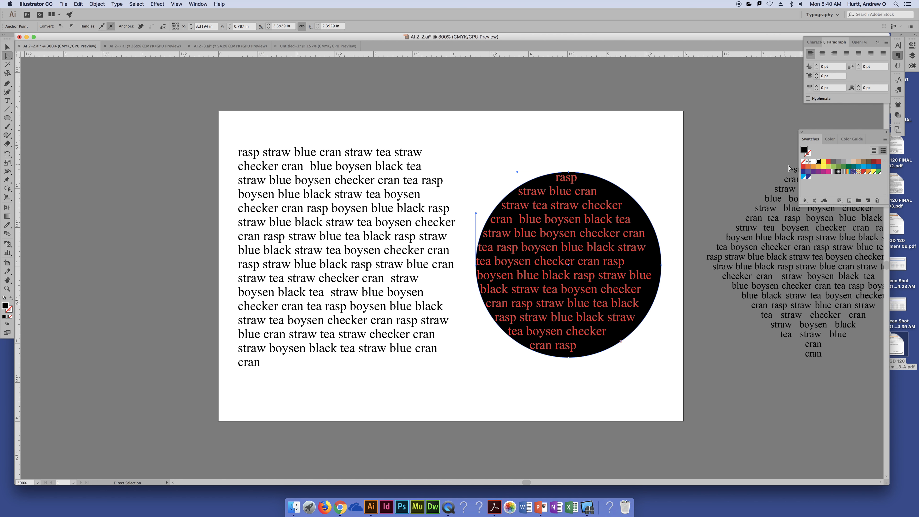
- Remove the circle path's fill, give it a black stroke instead, and deselect it
{"action": "key", "text": "slash"}
{"action": "left_click", "coordinate": [809, 155]}
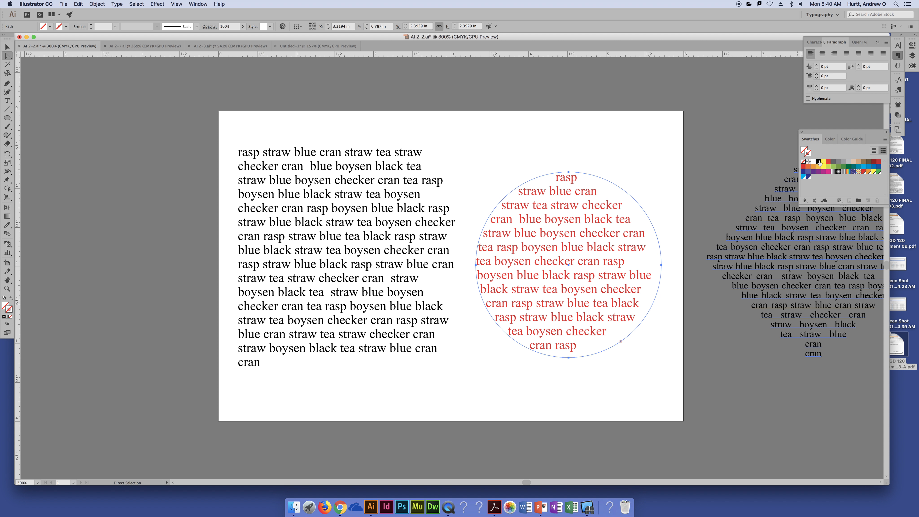
{"action": "left_click", "coordinate": [819, 161]}
{"action": "left_click", "coordinate": [618, 150]}
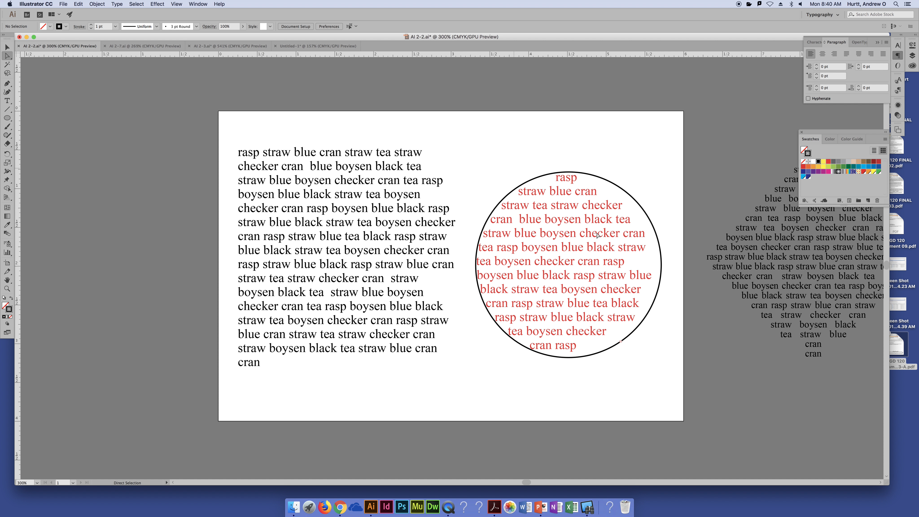
- Select the red text object in the circle with the Selection tool, center-align its paragraph, and deselect it
{"action": "left_click", "coordinate": [823, 53]}
{"action": "left_click", "coordinate": [535, 248]}
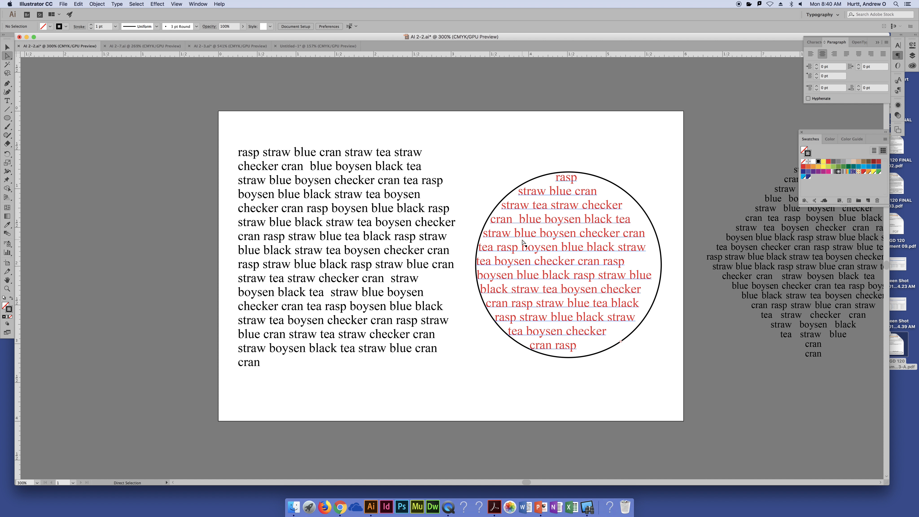
{"action": "key", "text": "v"}
{"action": "left_click", "coordinate": [522, 240]}
{"action": "left_click", "coordinate": [823, 54]}
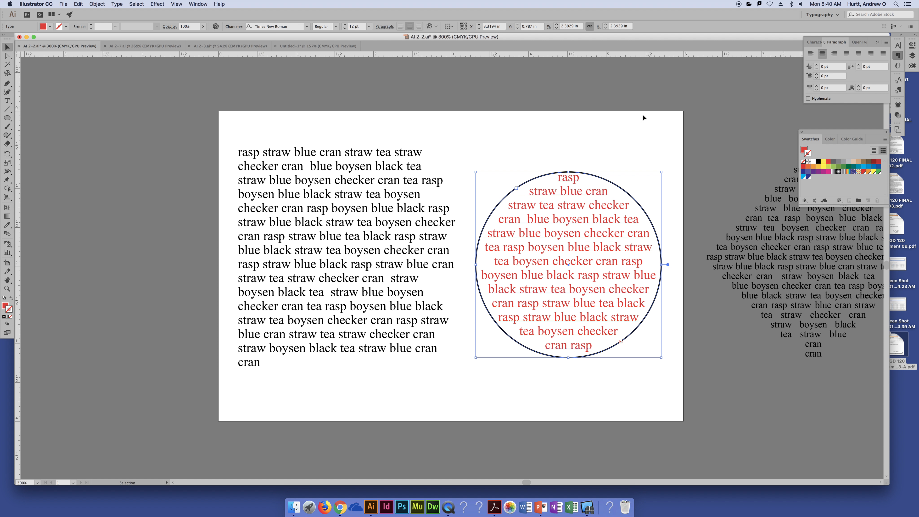
{"action": "left_click", "coordinate": [637, 114]}
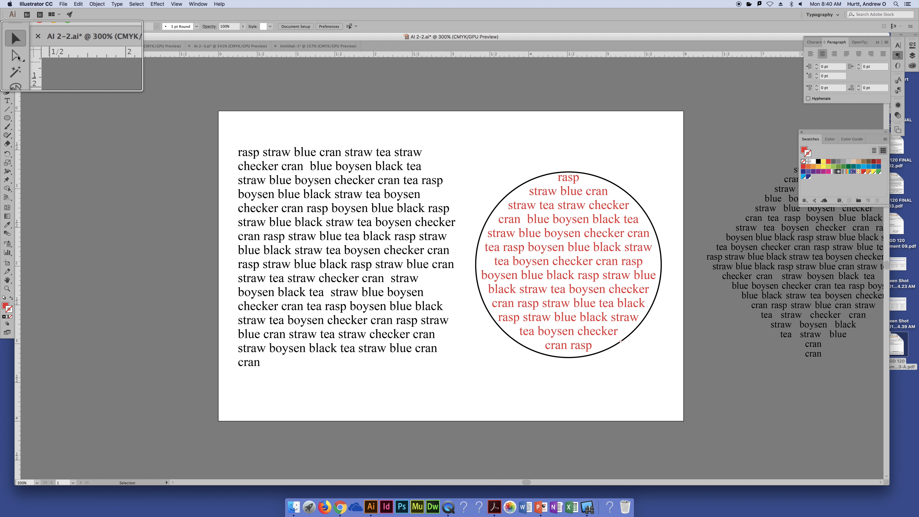
- Direct-select the circle's outline, try a red stroke on it, and set the stroke back to black
{"action": "left_click", "coordinate": [7, 55]}
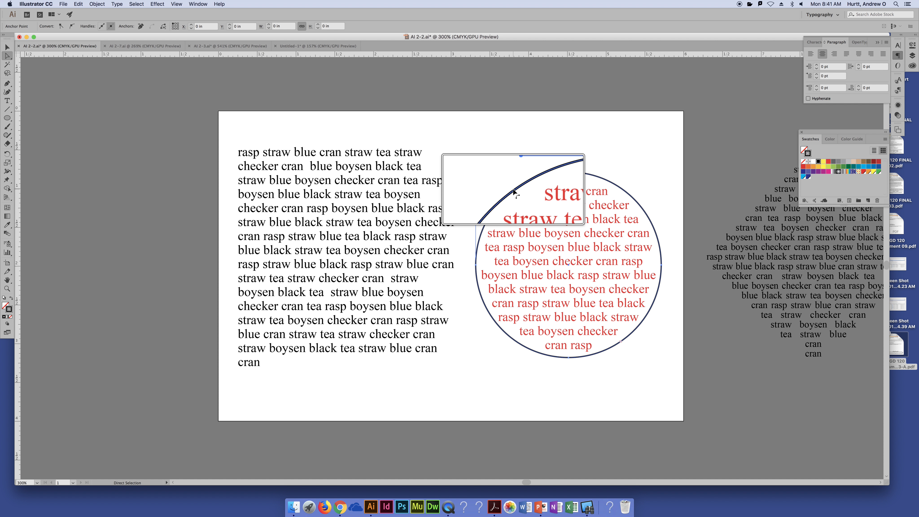
{"action": "left_click", "coordinate": [514, 190]}
{"action": "key", "text": "super+space"}
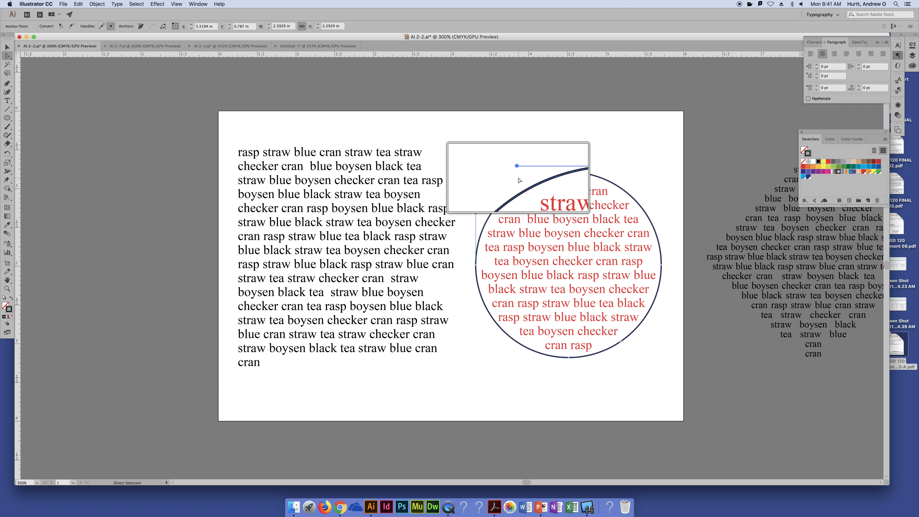
{"action": "key", "text": "alt+super+8"}
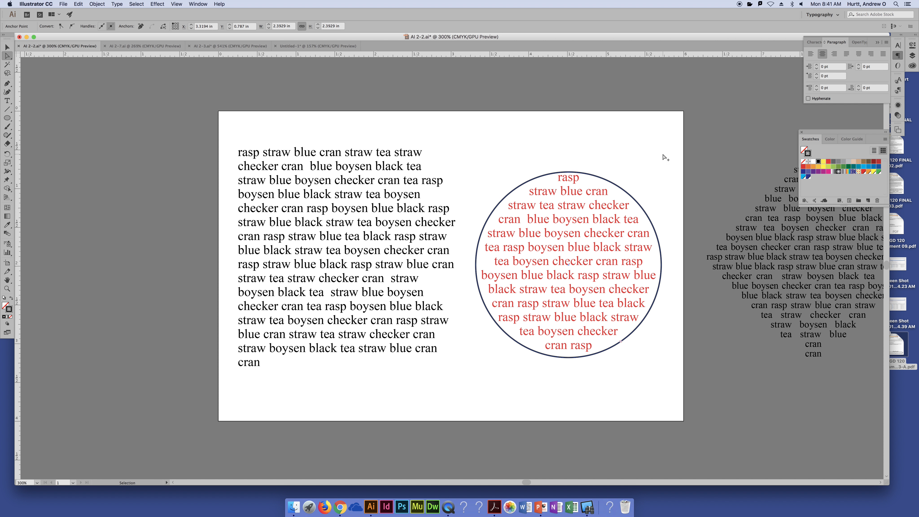
{"action": "left_click", "coordinate": [828, 162]}
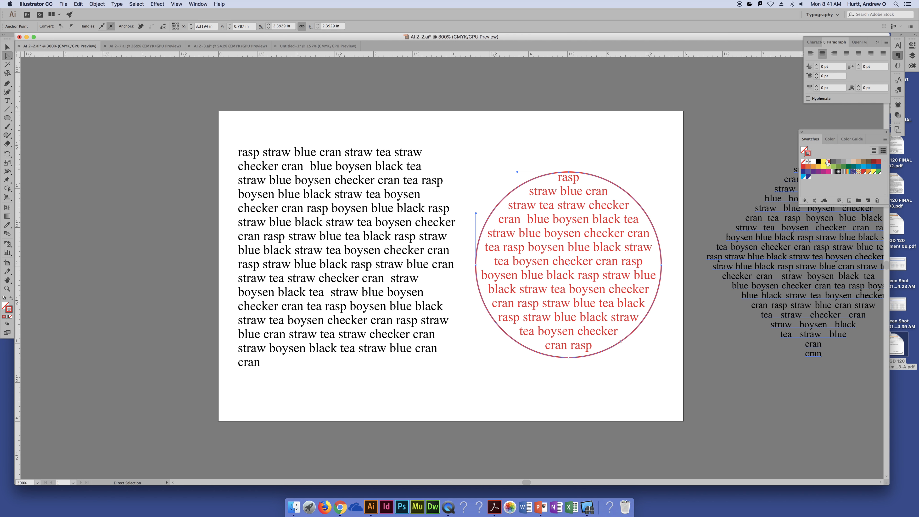
{"action": "left_click", "coordinate": [819, 163]}
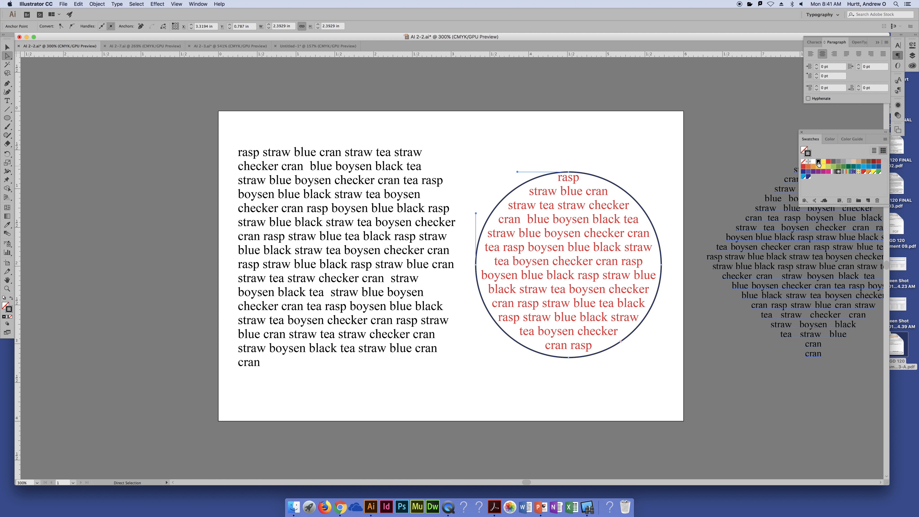
{"action": "left_click", "coordinate": [656, 144]}
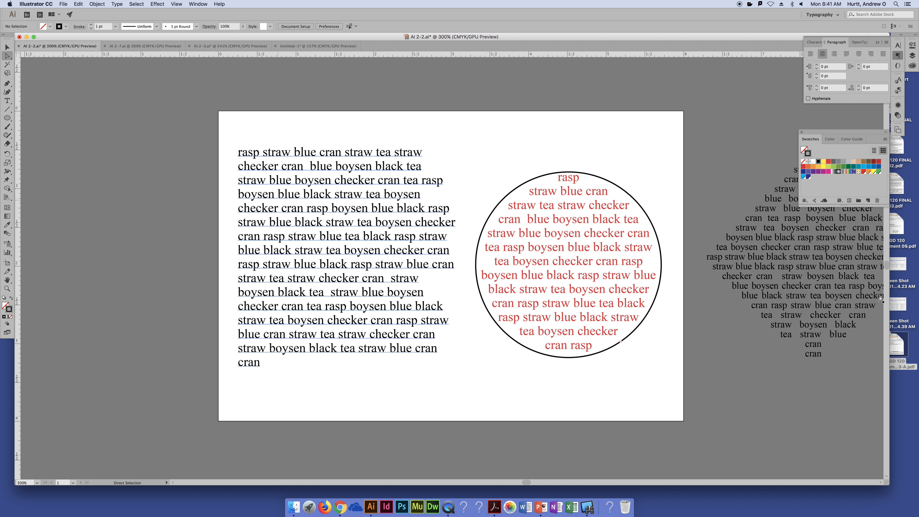
- Undo the circle's text formatting, stroke, pasted paragraph and text area conversion back to the plain black circle
{"action": "key", "text": "v"}
{"action": "left_click", "coordinate": [608, 249]}
{"action": "key", "text": "super+shift+l"}
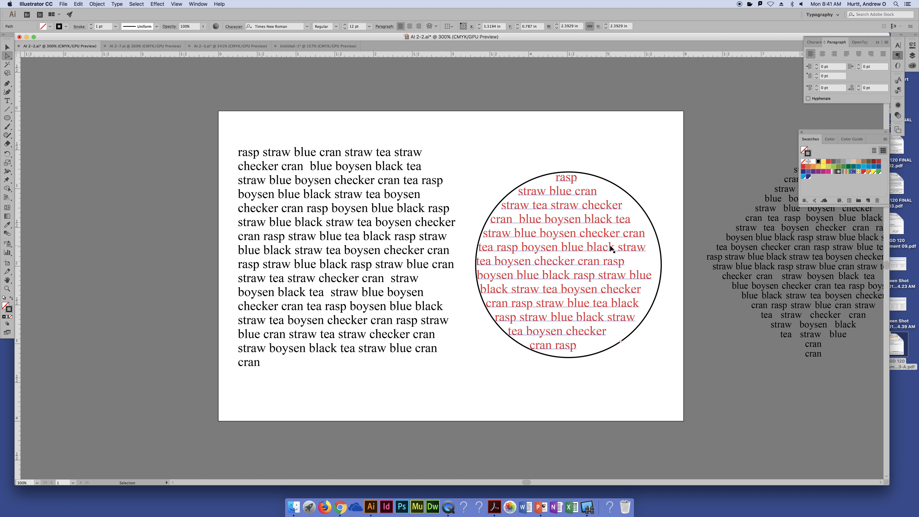
{"action": "left_click", "coordinate": [613, 248]}
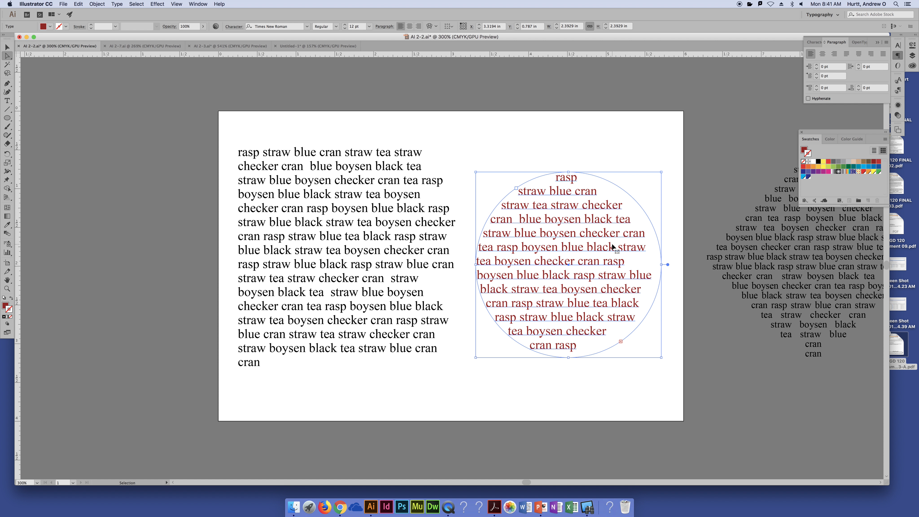
{"action": "key", "text": "super+z"}
{"action": "key", "text": "super+z"}
{"action": "key", "text": "super+z"}
{"action": "key", "text": "super+z"}
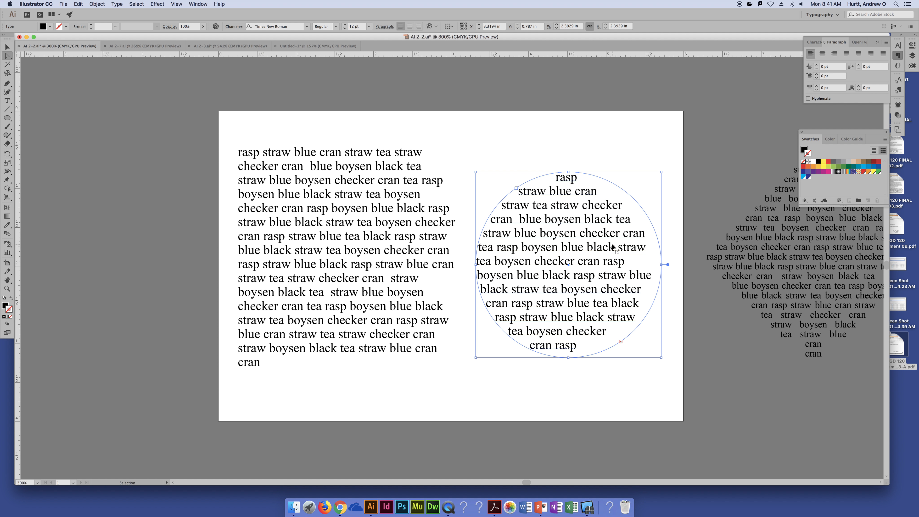
{"action": "key", "text": "super+z"}
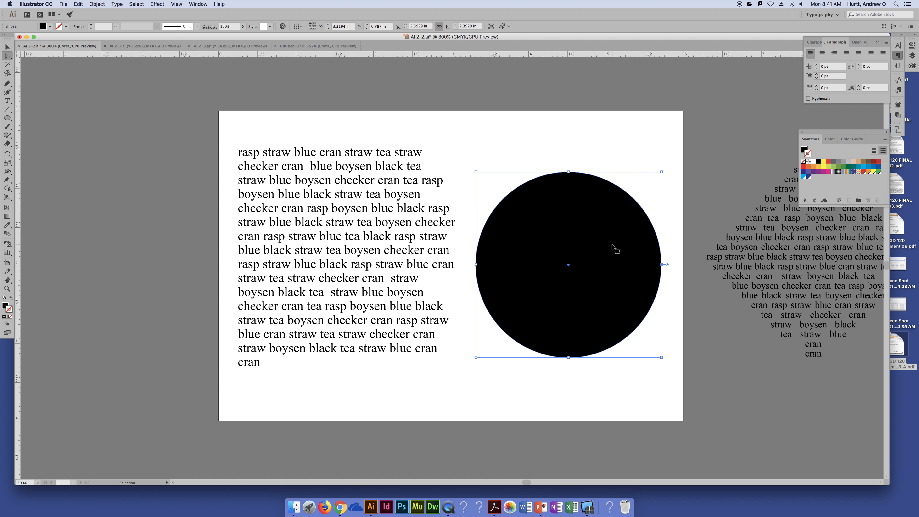
- Direct-select the black circle and convert its outline to a type path with the Type on a Path tool, starting at its upper-left edge
{"action": "key", "text": "a"}
{"action": "left_click", "coordinate": [549, 148]}
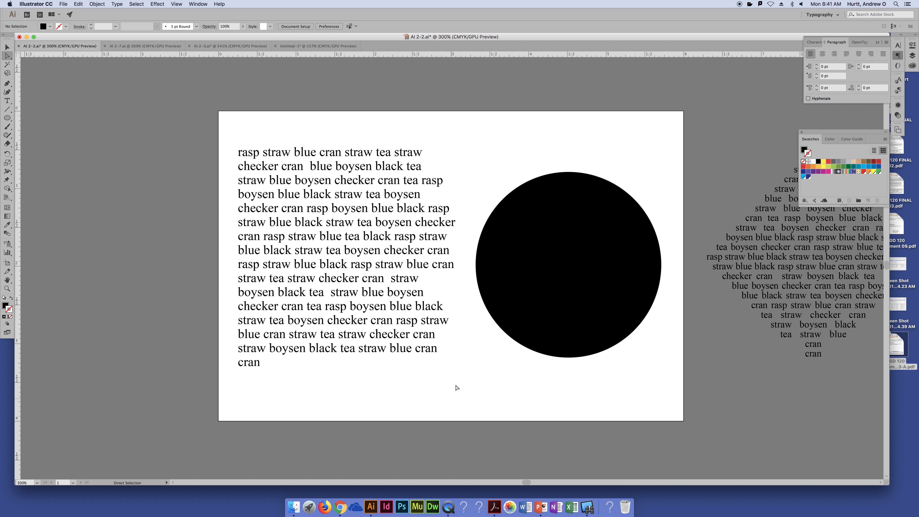
{"action": "left_click", "coordinate": [588, 228]}
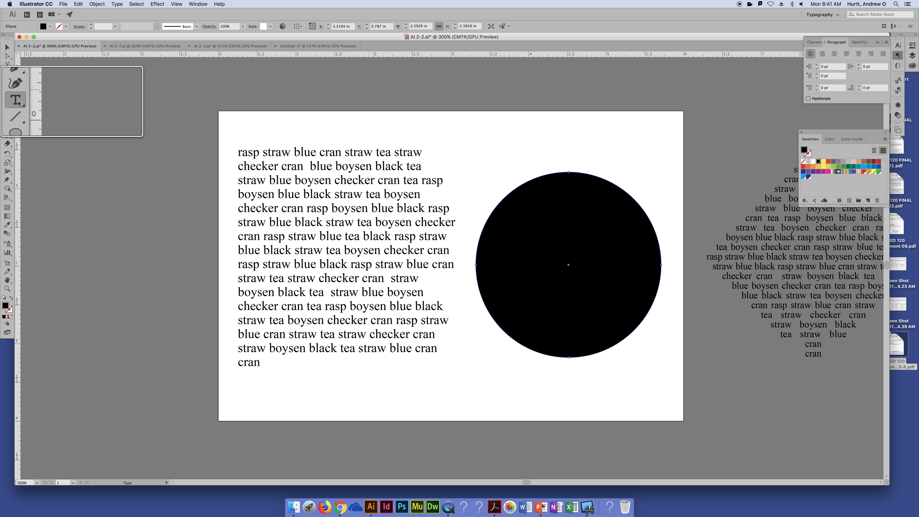
{"action": "left_click", "coordinate": [7, 90]}
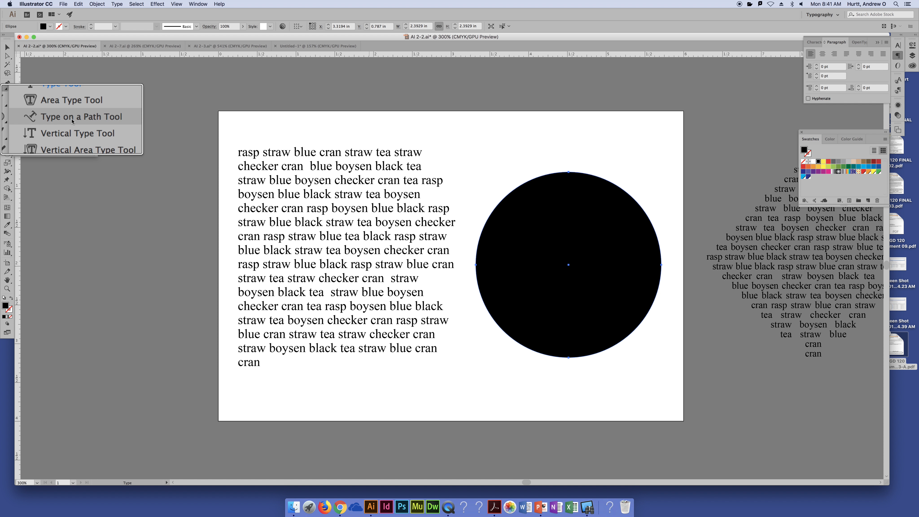
{"action": "left_click", "coordinate": [72, 120]}
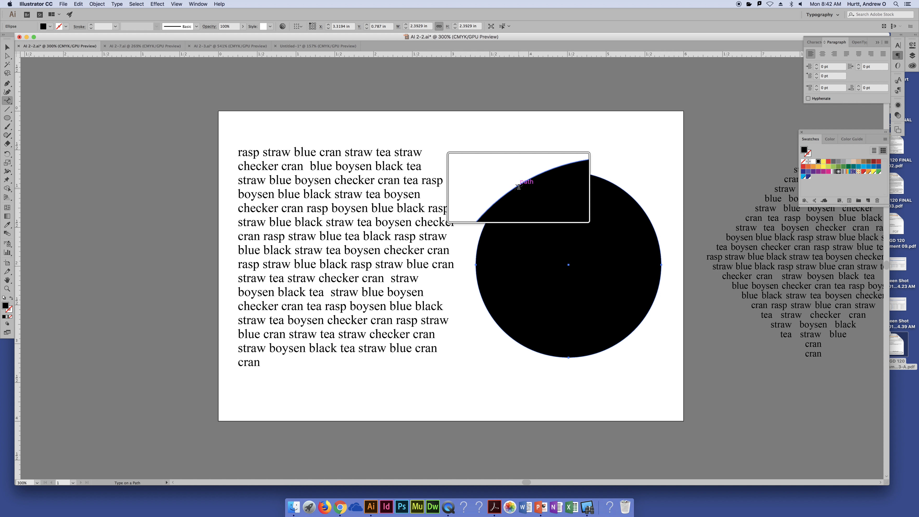
{"action": "left_click", "coordinate": [519, 187]}
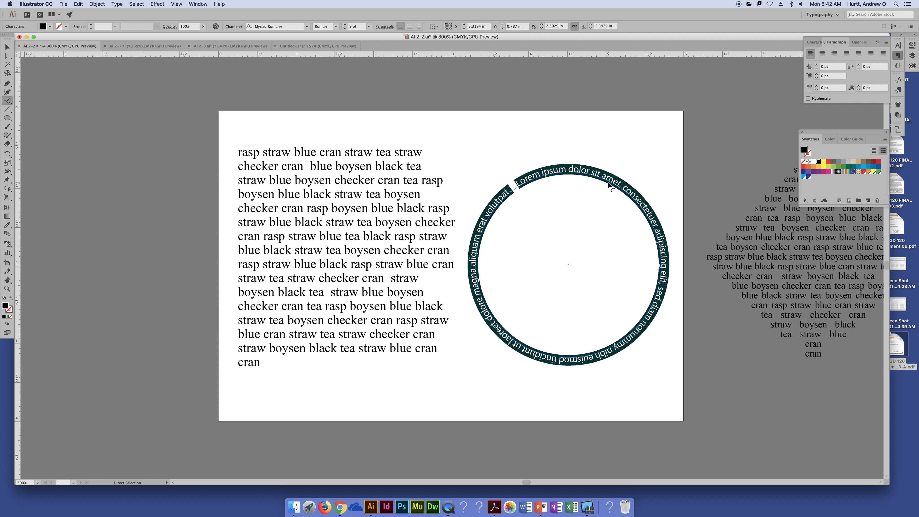
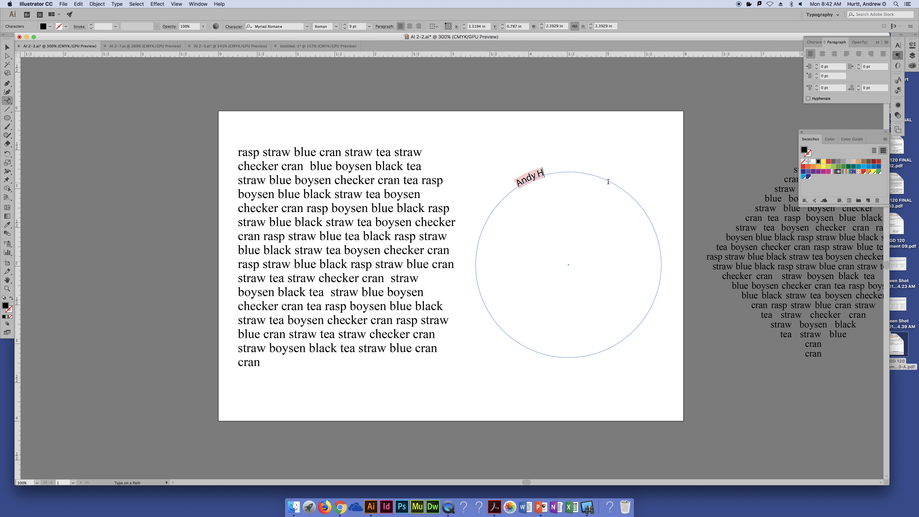
{"action": "key", "text": "super+z"}
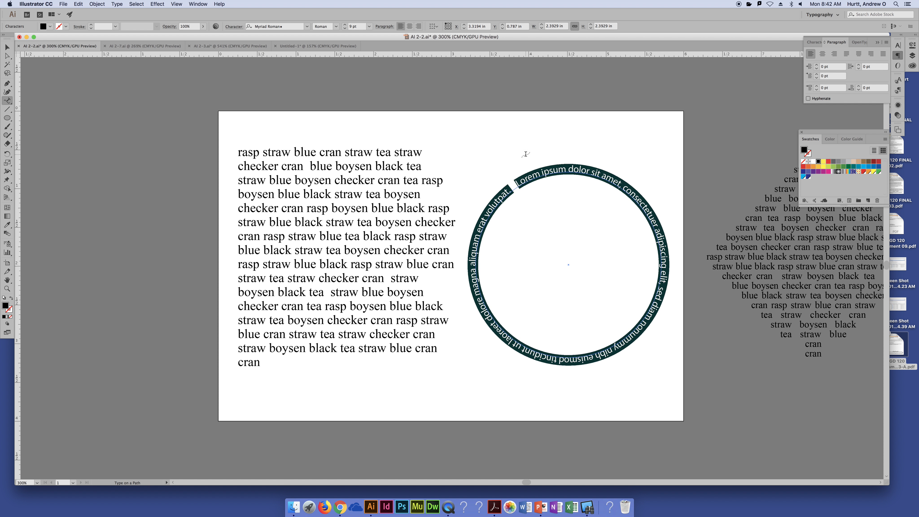
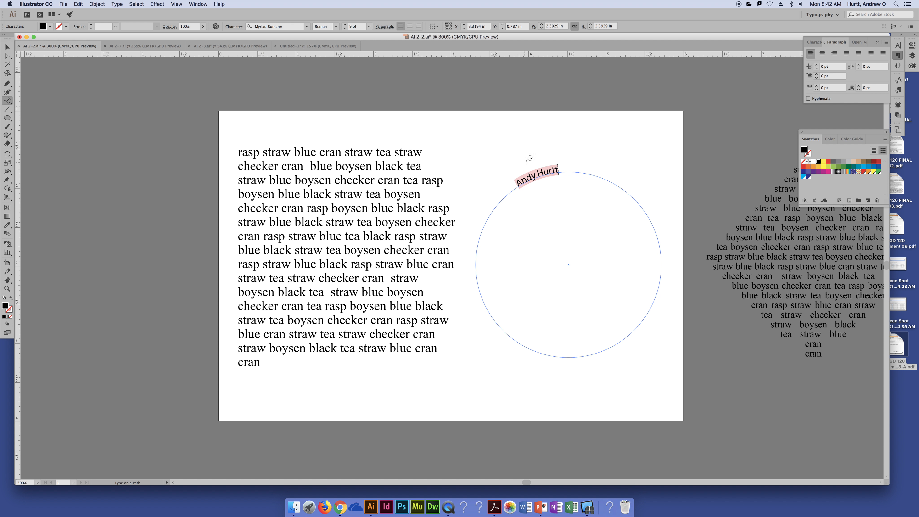
- Replace the placeholder text on the circle's path with the person's full name and set its font to Impact
{"action": "key", "text": "super+a"}
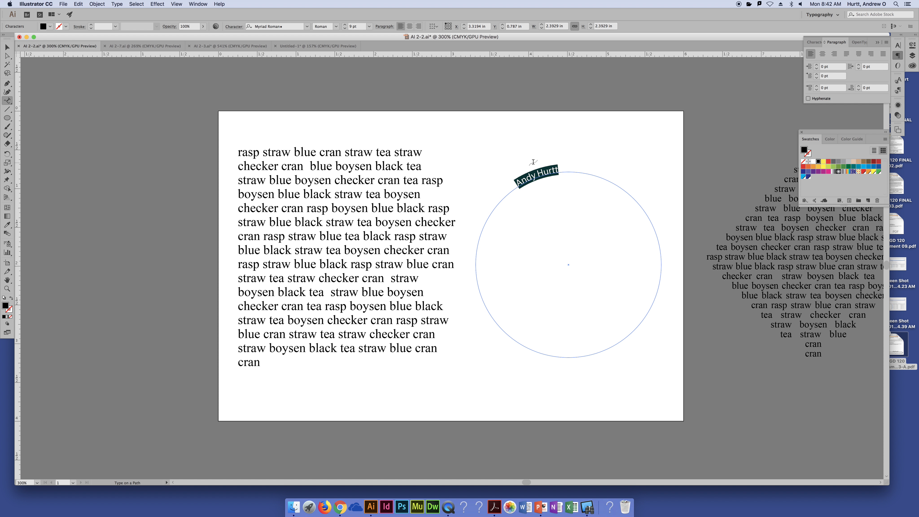
{"action": "left_click", "coordinate": [307, 27]}
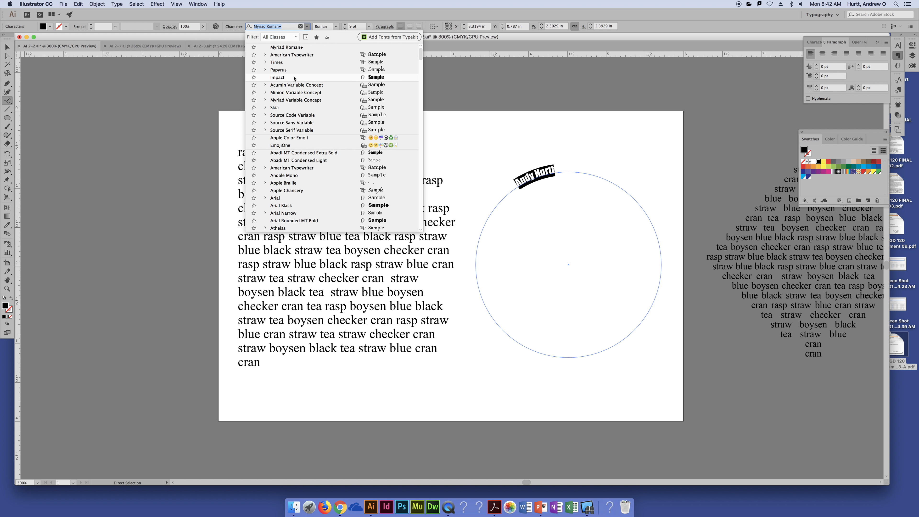
{"action": "left_click", "coordinate": [294, 78]}
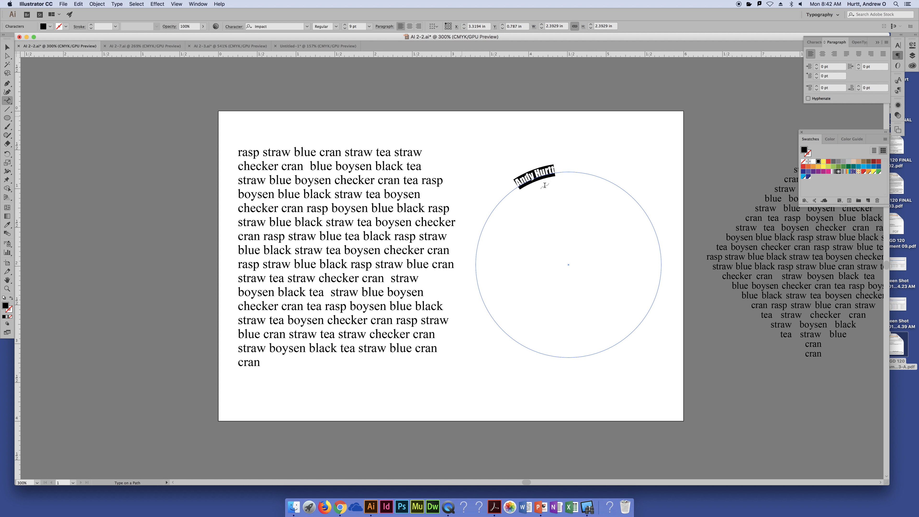
- Deselect the circle's path text and reselect it with the Selection tool
{"action": "left_click", "coordinate": [7, 48]}
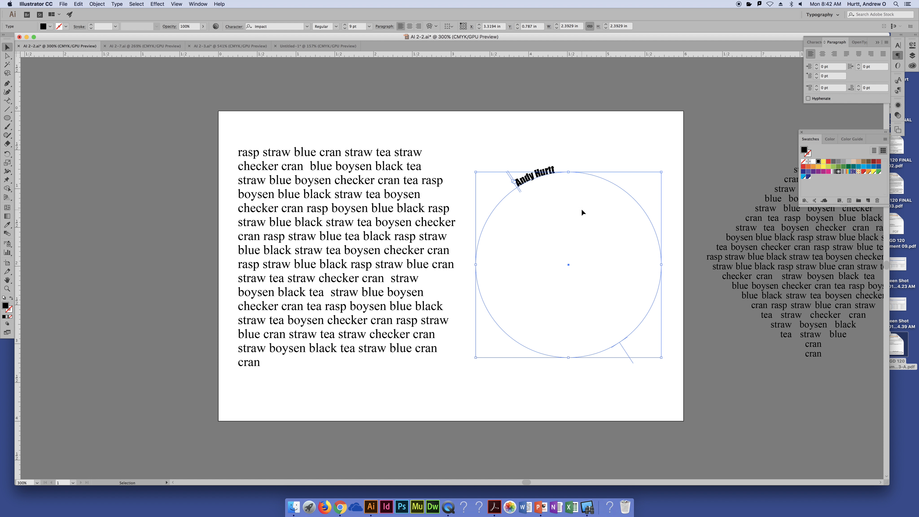
{"action": "left_click", "coordinate": [575, 150]}
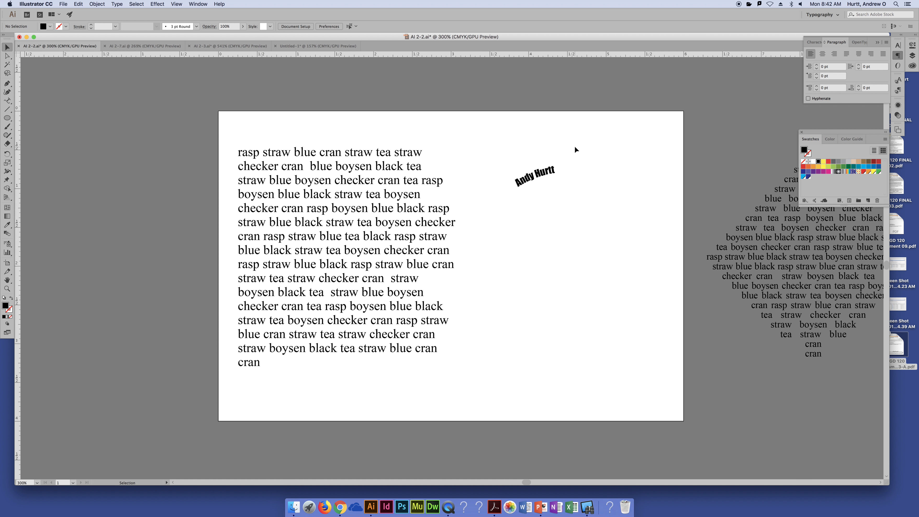
{"action": "left_click", "coordinate": [539, 171]}
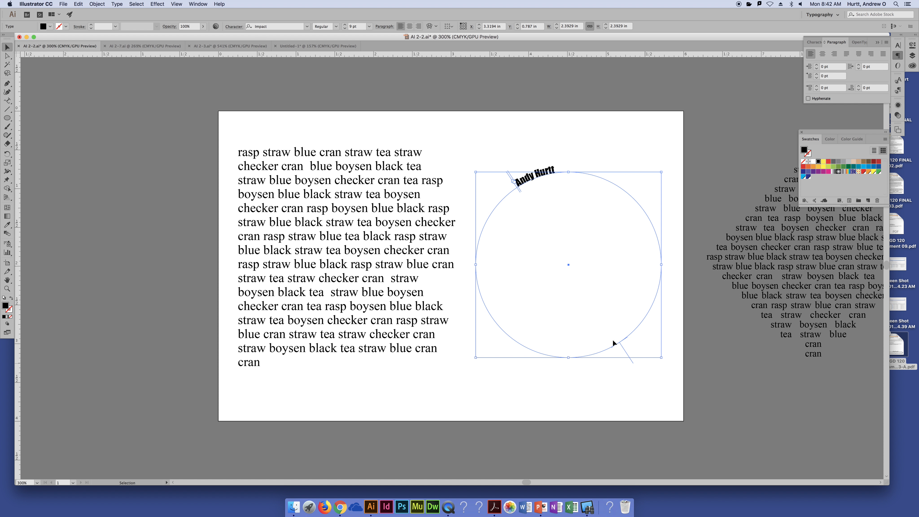
{"action": "key", "text": "alt+super+8"}
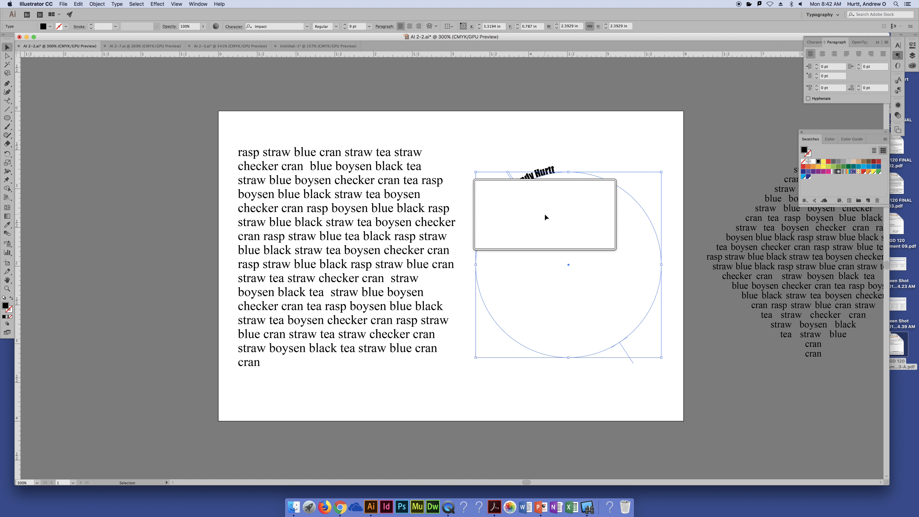
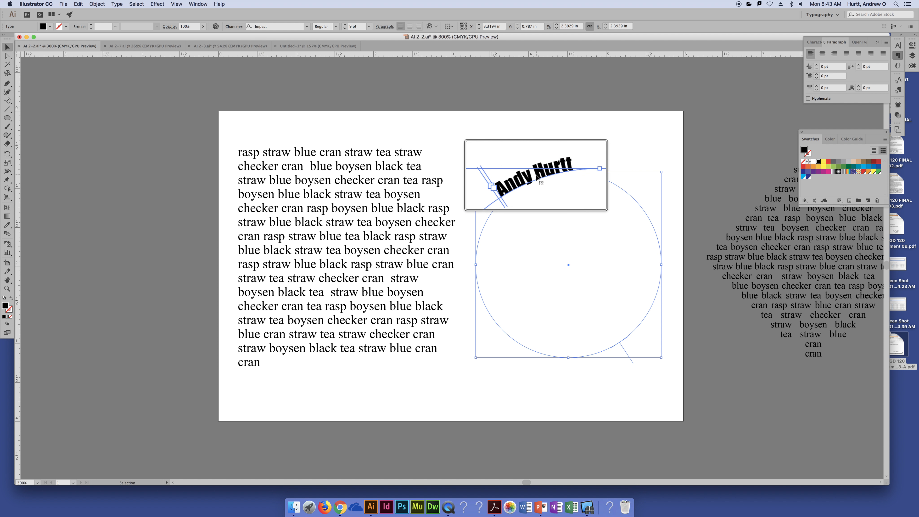
- Set the circle's path text to 24 pt and center-align it
{"action": "key", "text": "alt+super"}
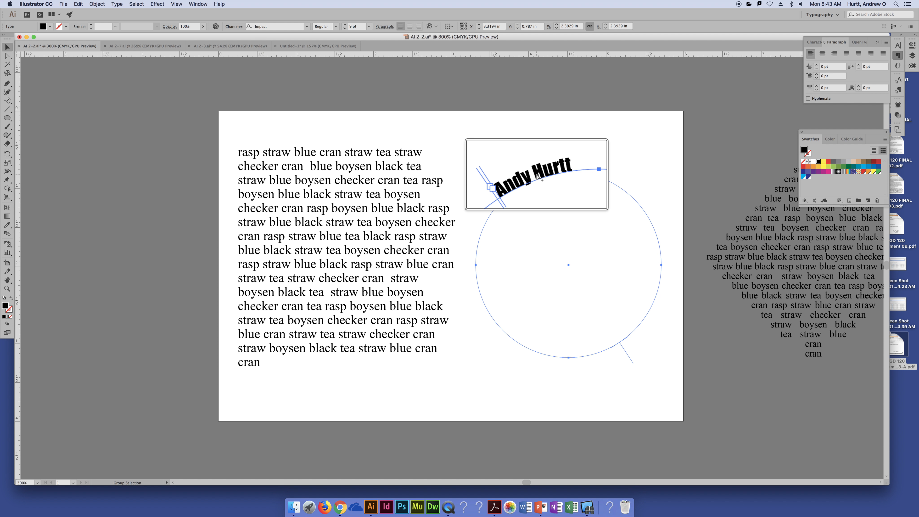
{"action": "key", "text": "alt+super+8"}
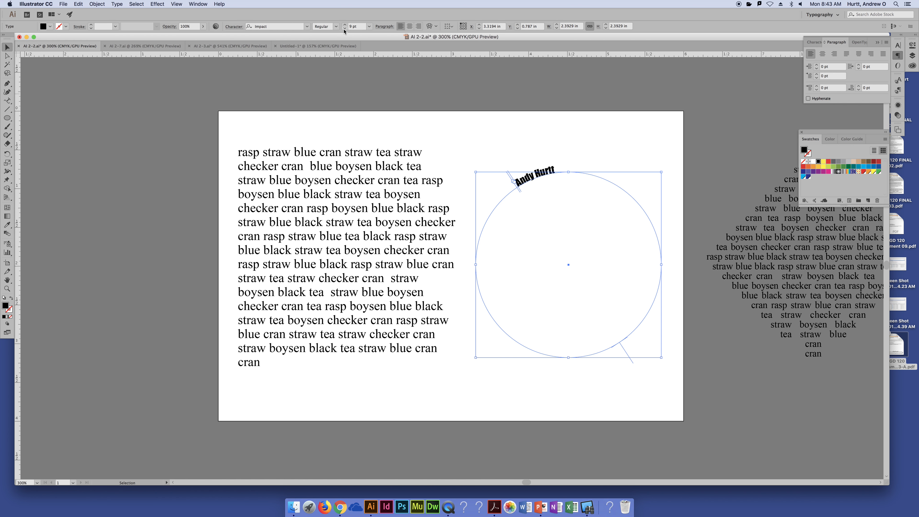
{"action": "left_click", "coordinate": [371, 26]}
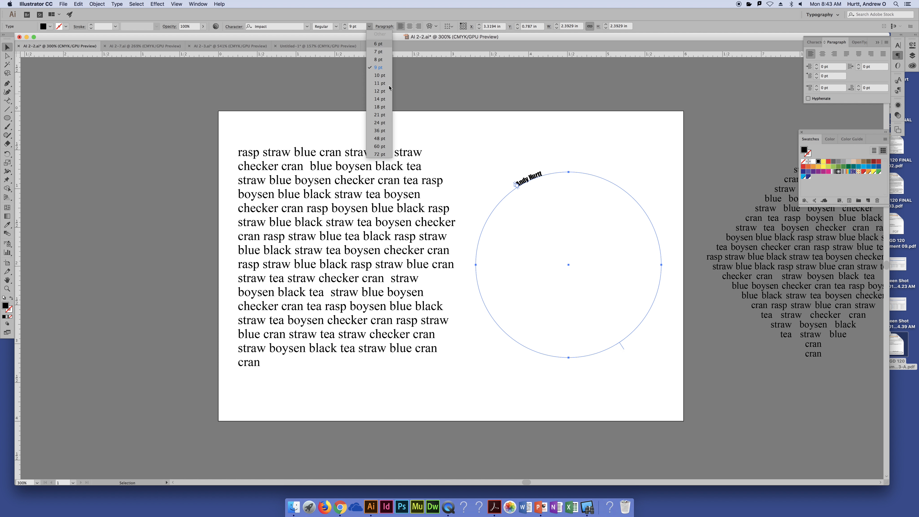
{"action": "left_click", "coordinate": [373, 124]}
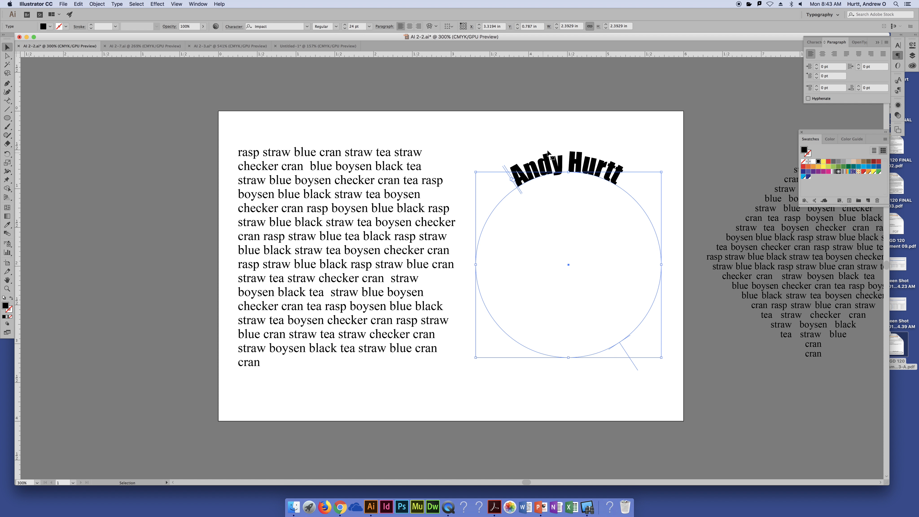
{"action": "left_click", "coordinate": [410, 27]}
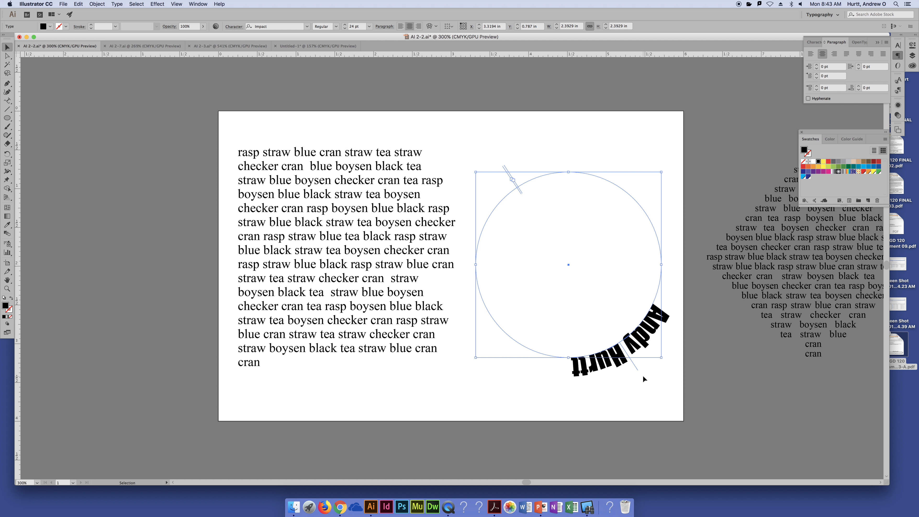
- Move the path text's center bracket to the top of the circle so the name arches over it, and deselect
{"action": "key", "text": "alt+super+8"}
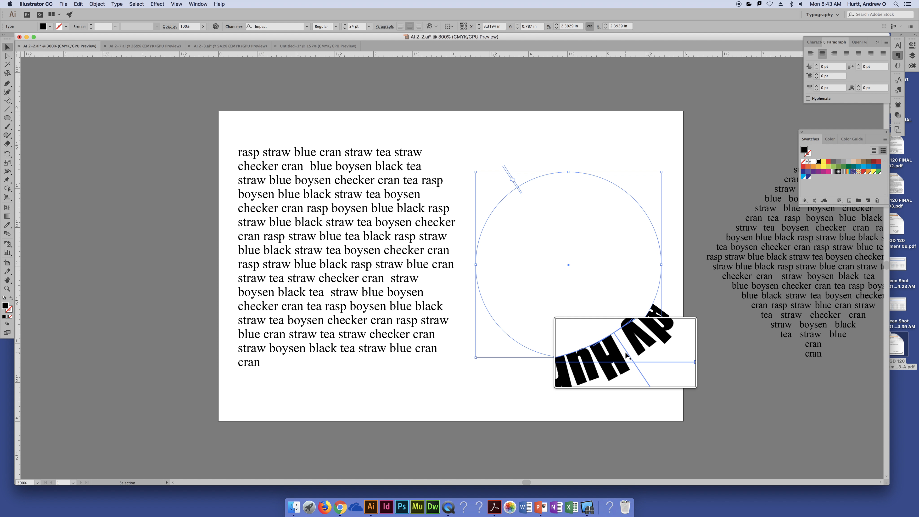
{"action": "key", "text": "alt+super+8"}
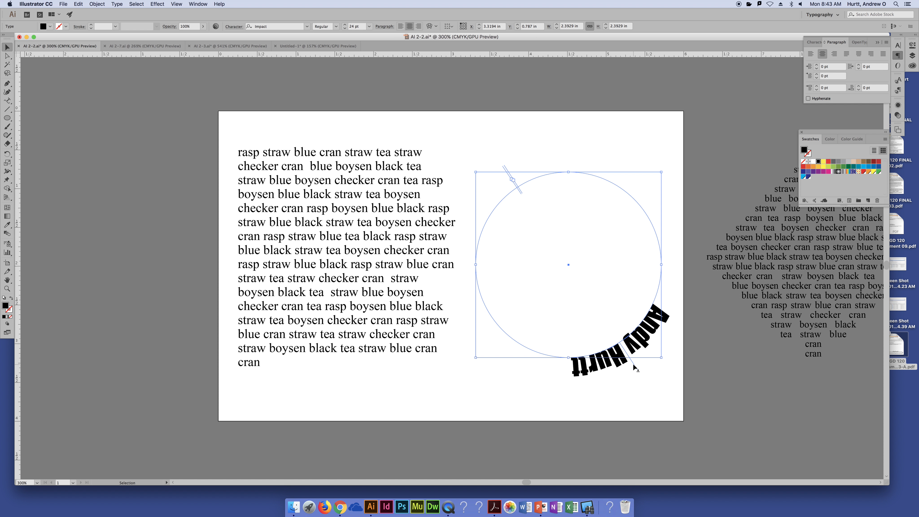
{"action": "left_click_drag", "start_coordinate": [636, 368], "coordinate": [570, 171]}
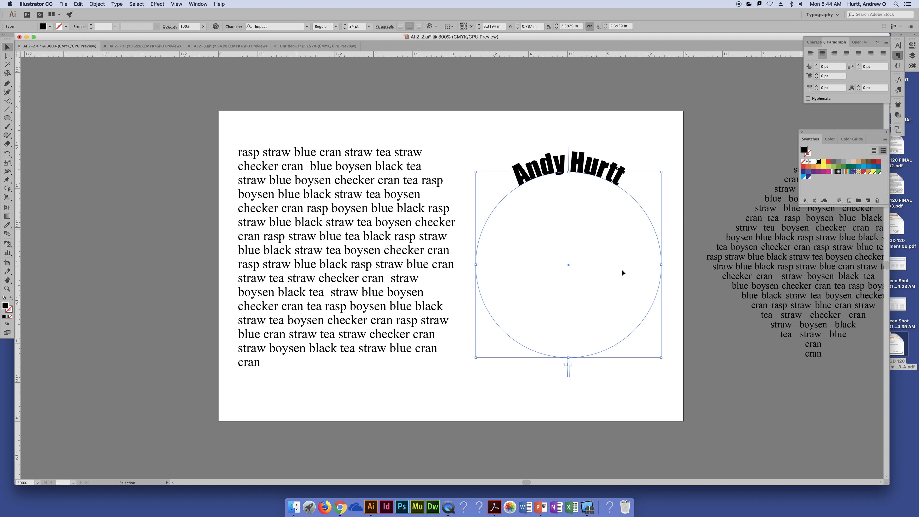
{"action": "left_click", "coordinate": [601, 138]}
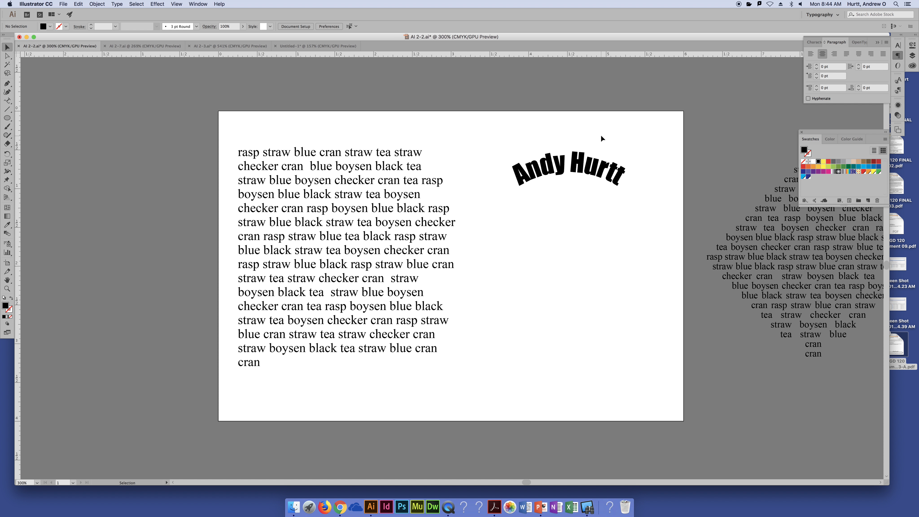
- Direct-select only the circle's path beneath the text, give it a red stroke, and deselect
{"action": "left_click", "coordinate": [606, 176]}
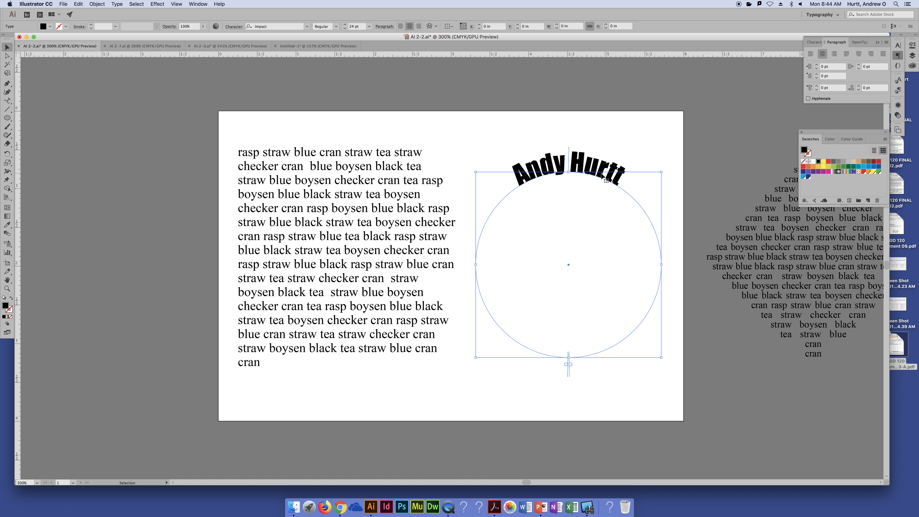
{"action": "key", "text": "a"}
{"action": "left_click", "coordinate": [654, 188]}
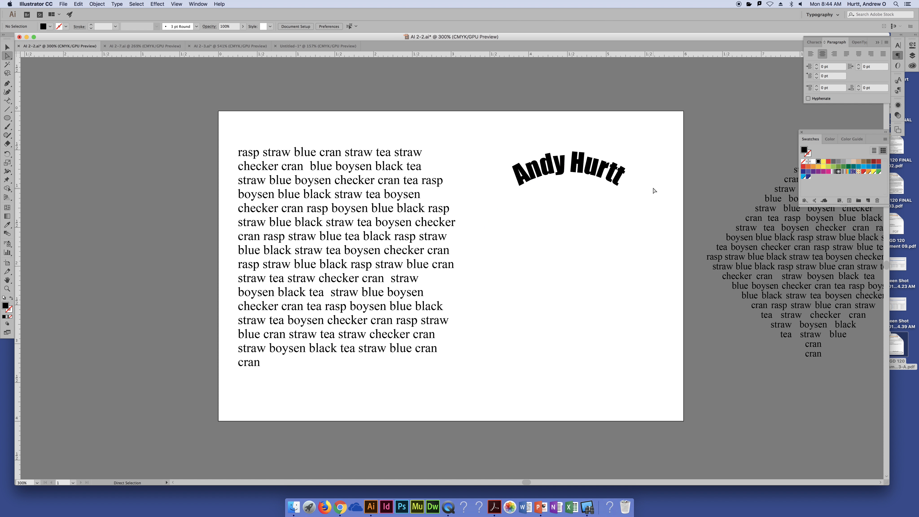
{"action": "left_click", "coordinate": [640, 204]}
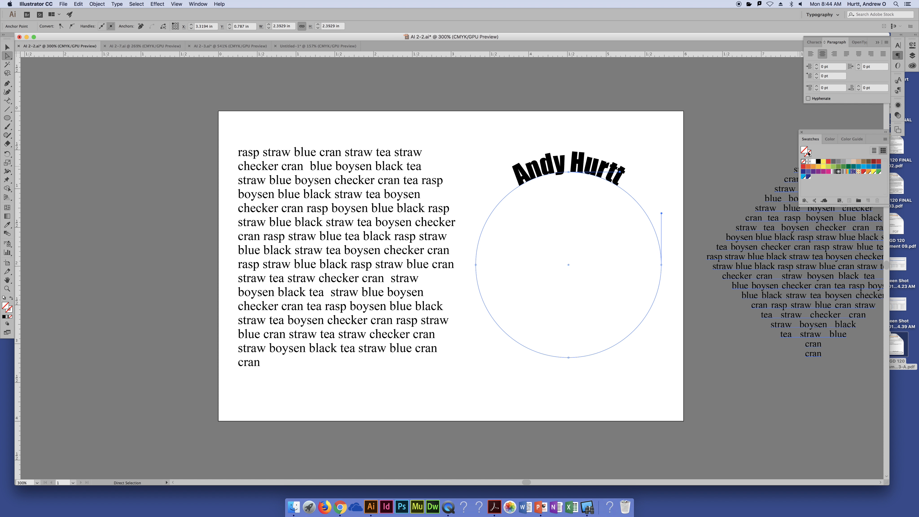
{"action": "left_click", "coordinate": [828, 162]}
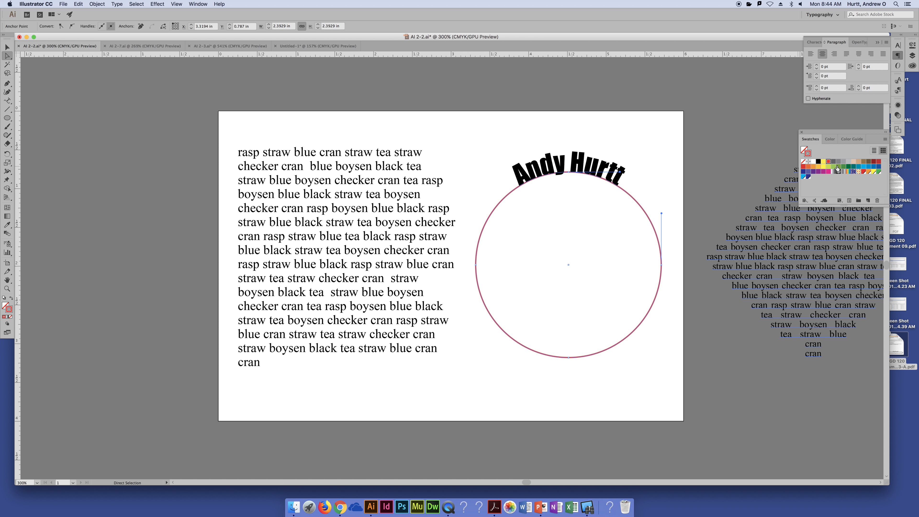
{"action": "left_click", "coordinate": [666, 155]}
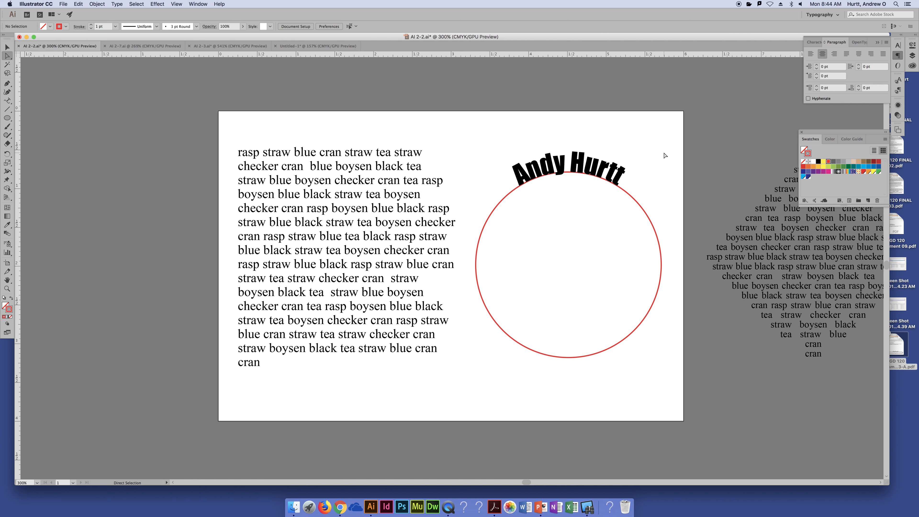
- Slide the path text by its center bracket between the circle's bottom and top, flipping it across the path, and leave it outside the bottom
{"action": "key", "text": "v"}
{"action": "left_click", "coordinate": [570, 161]}
{"action": "left_click_drag", "start_coordinate": [570, 160], "coordinate": [575, 364]}
{"action": "left_click_drag", "start_coordinate": [575, 364], "coordinate": [569, 366]}
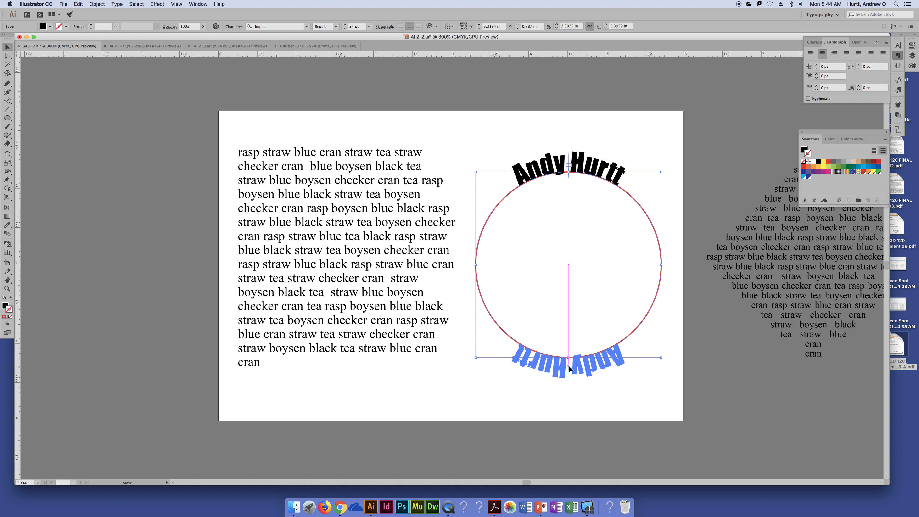
{"action": "left_click_drag", "start_coordinate": [569, 366], "coordinate": [569, 183]}
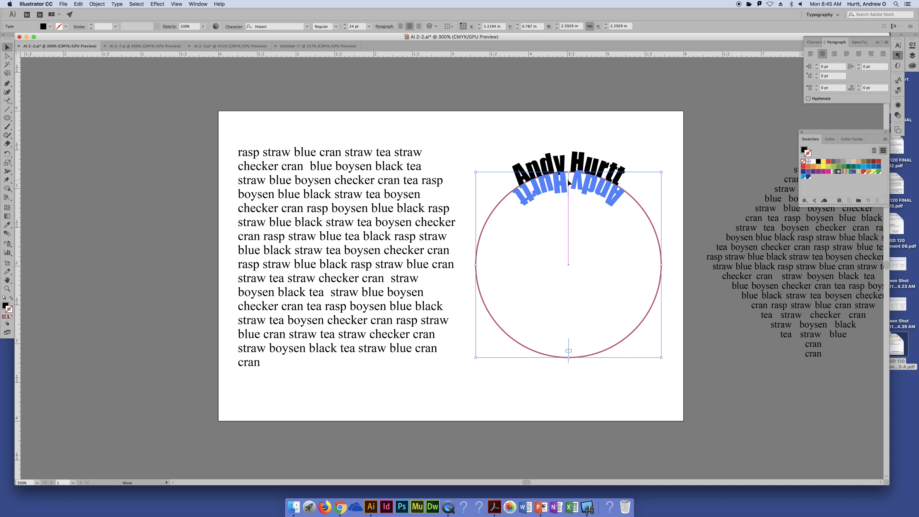
{"action": "left_click_drag", "start_coordinate": [570, 183], "coordinate": [570, 357]}
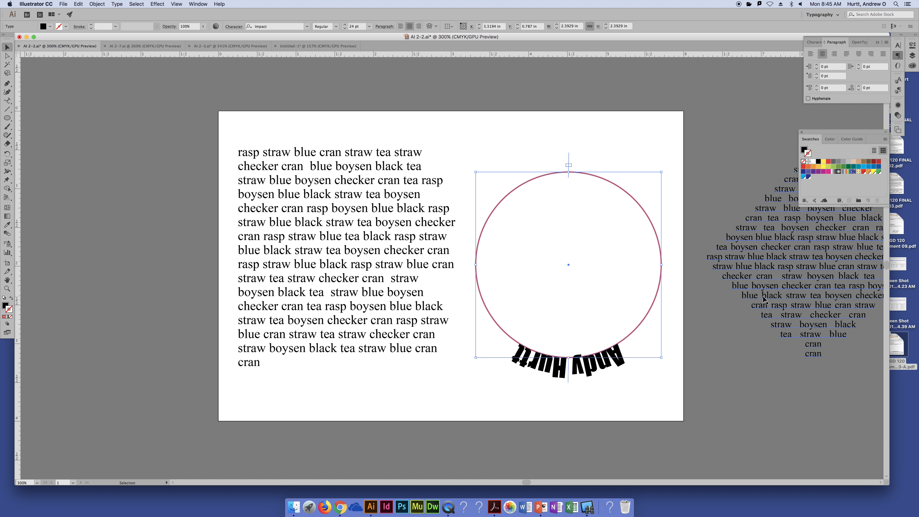
- Slide the path text by its center bracket back to the outside top of the circle
{"action": "key", "text": "super+equal"}
{"action": "key", "text": "super+equal"}
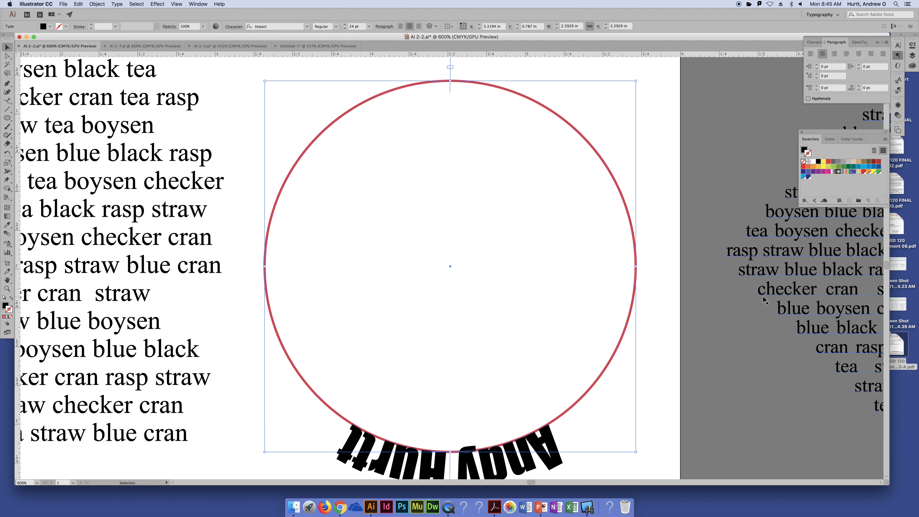
{"action": "key", "text": "super+minus"}
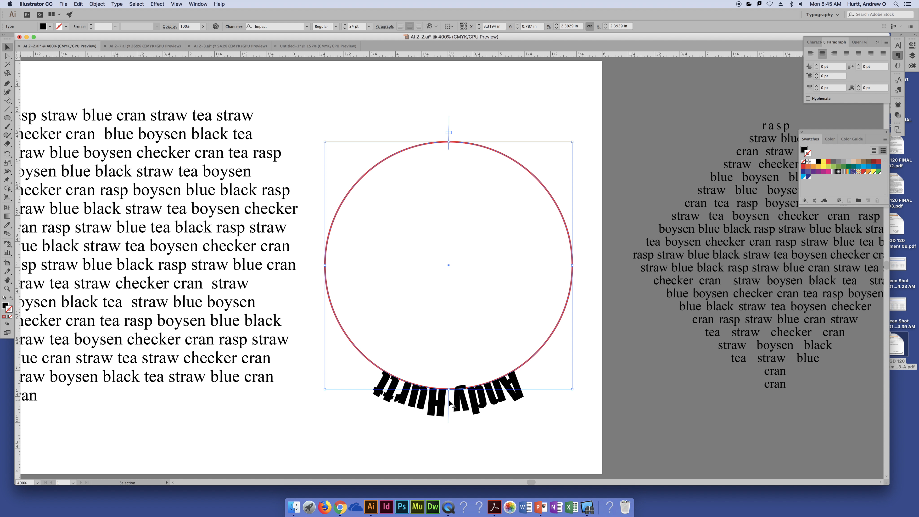
{"action": "left_click_drag", "start_coordinate": [448, 398], "coordinate": [449, 137]}
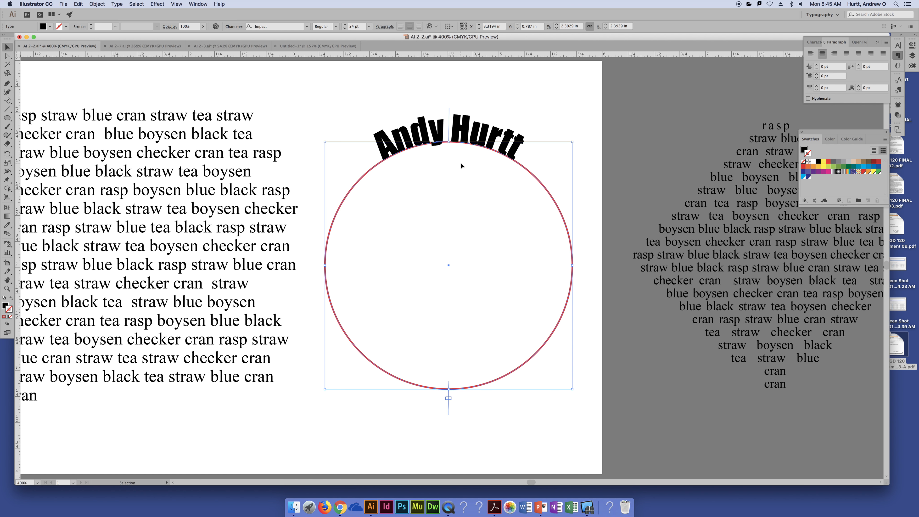
- Reselect the circle's path text and open its Type on a Path Options with Preview turned on
{"action": "left_click", "coordinate": [559, 109]}
{"action": "left_click", "coordinate": [499, 142]}
{"action": "left_click", "coordinate": [117, 4]}
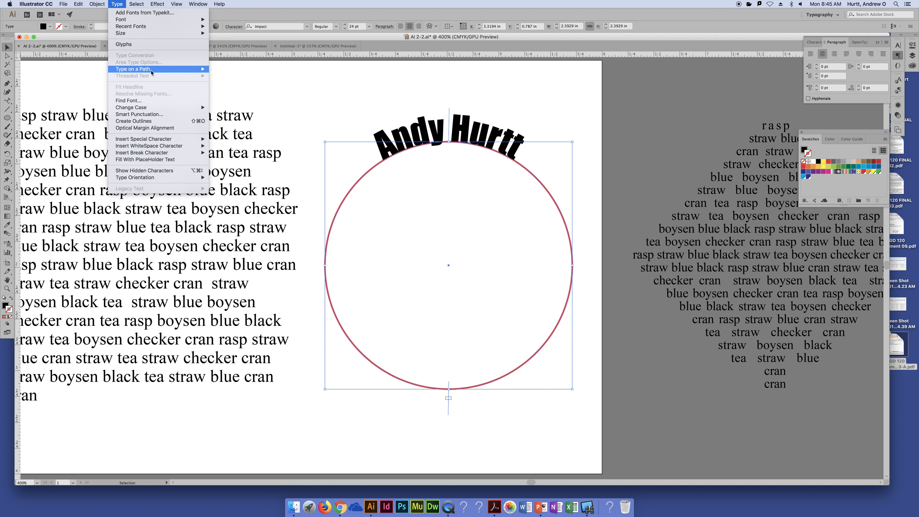
{"action": "mouse_move", "coordinate": [152, 72]}
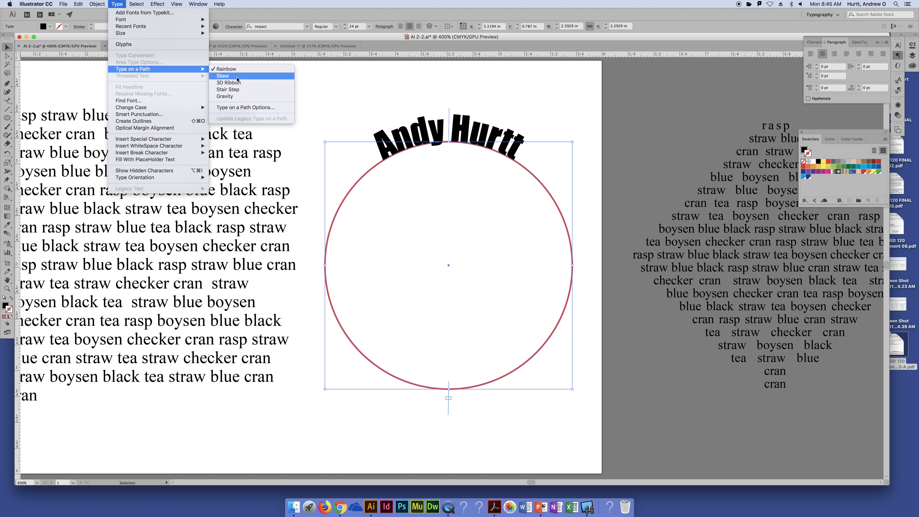
{"action": "left_click", "coordinate": [242, 107]}
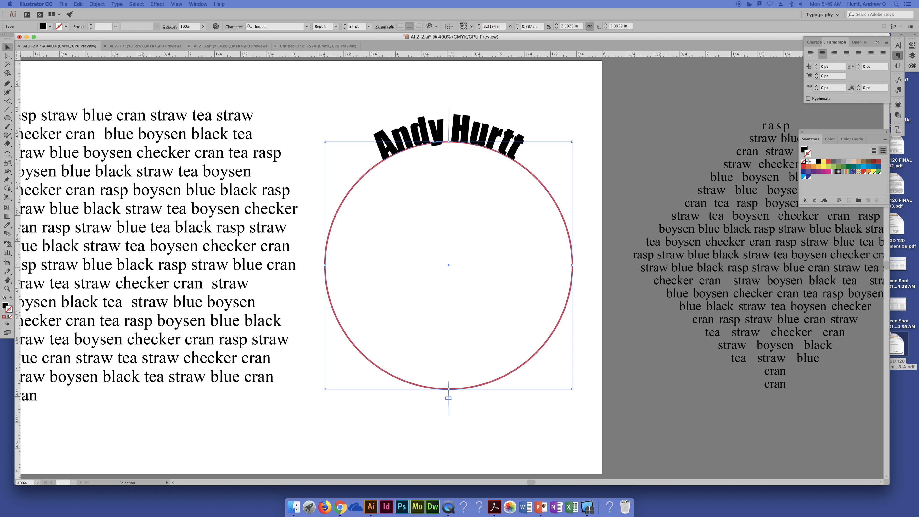
{"action": "left_click_drag", "start_coordinate": [154, 140], "coordinate": [287, 136]}
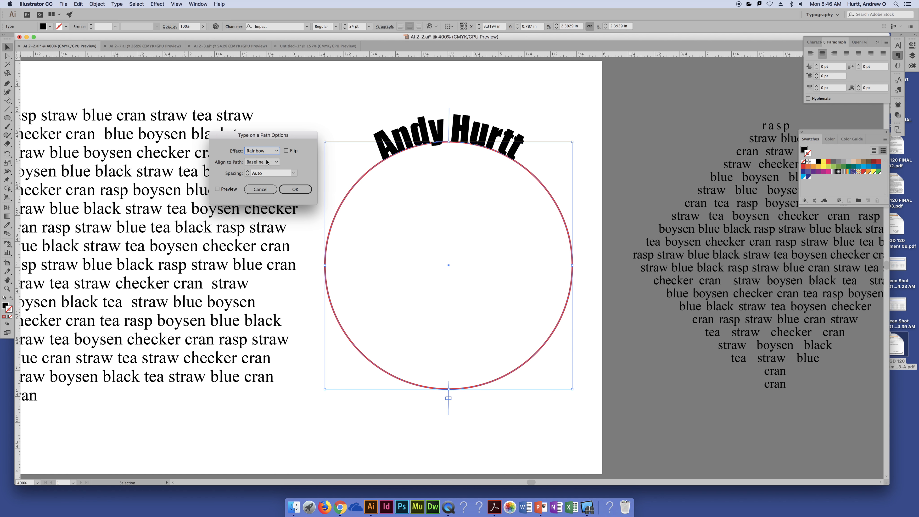
{"action": "left_click", "coordinate": [275, 164]}
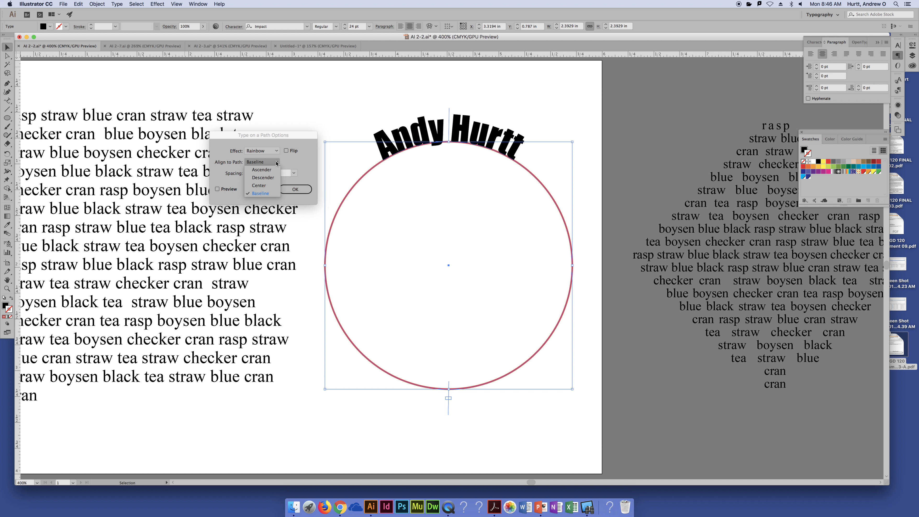
{"action": "left_click", "coordinate": [218, 190]}
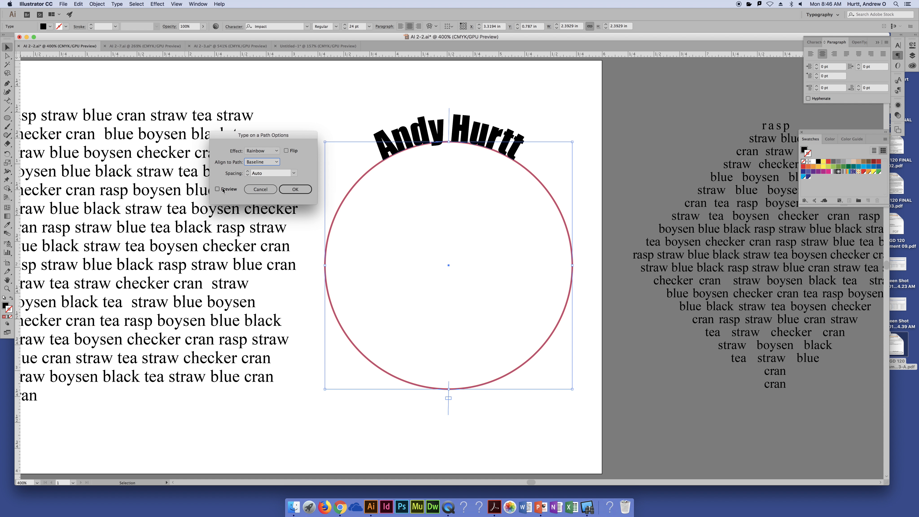
{"action": "left_click", "coordinate": [218, 190]}
- Try the Descender, Baseline, Ascender and Center alignments to the path on the circle's text
{"action": "left_click", "coordinate": [264, 164]}
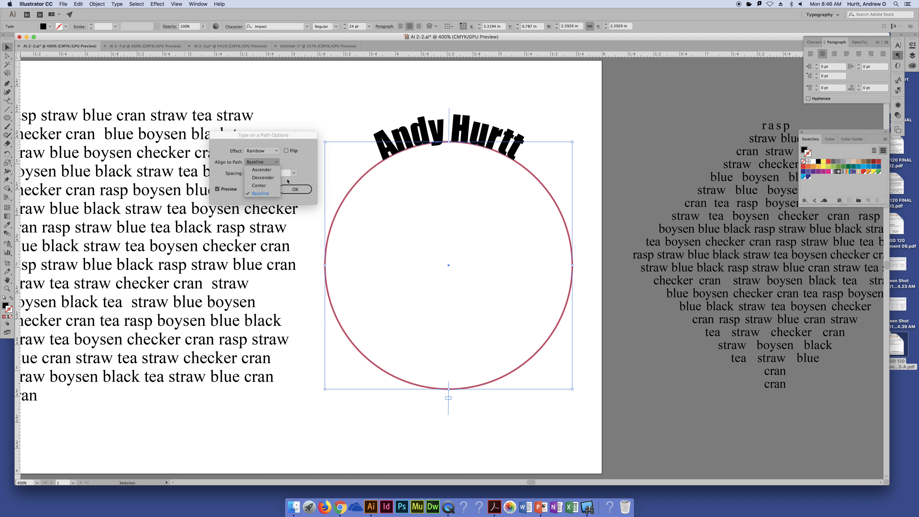
{"action": "left_click", "coordinate": [267, 177]}
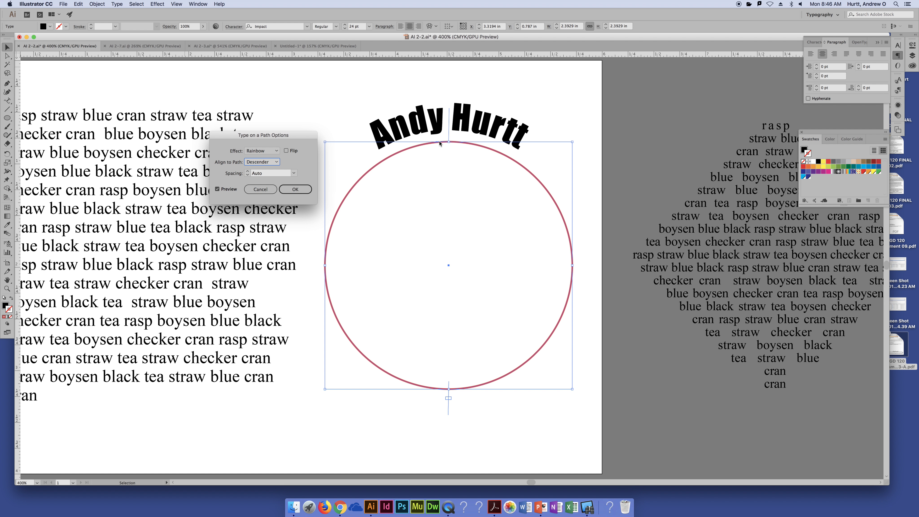
{"action": "left_click", "coordinate": [268, 164]}
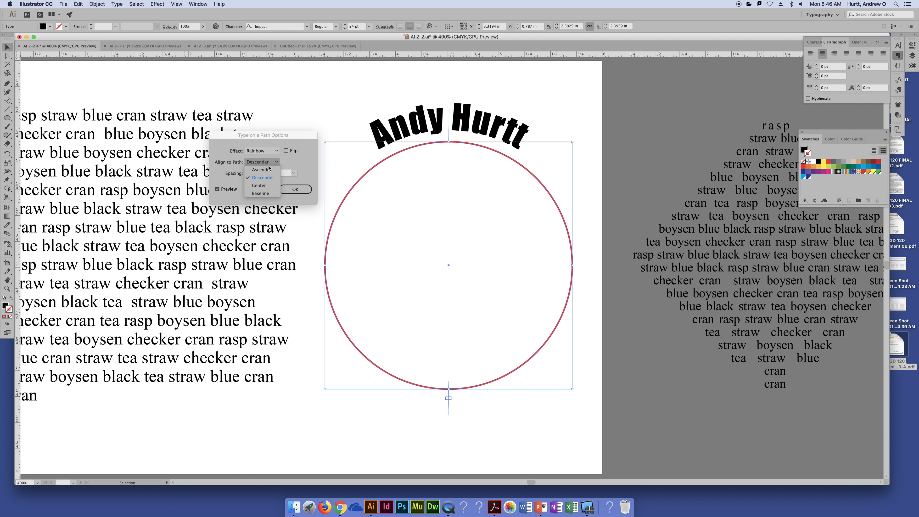
{"action": "left_click", "coordinate": [267, 193]}
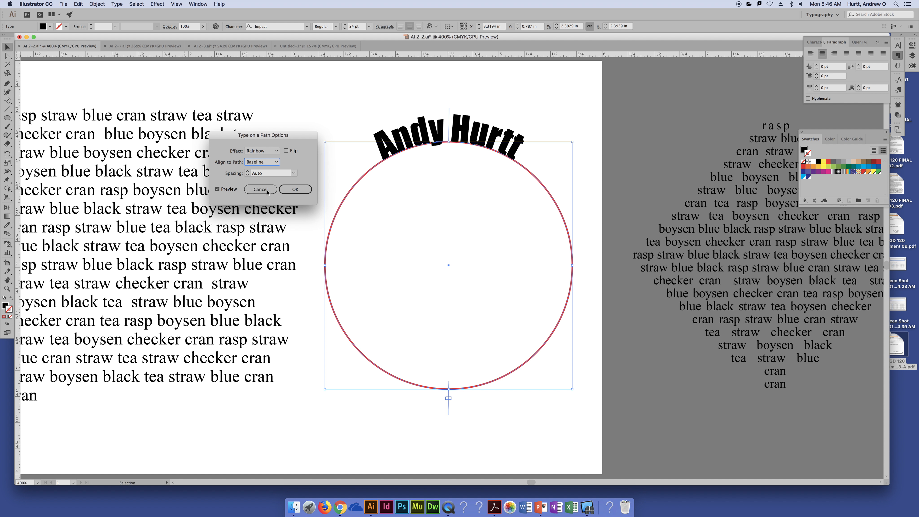
{"action": "left_click", "coordinate": [268, 163]}
{"action": "left_click", "coordinate": [269, 171]}
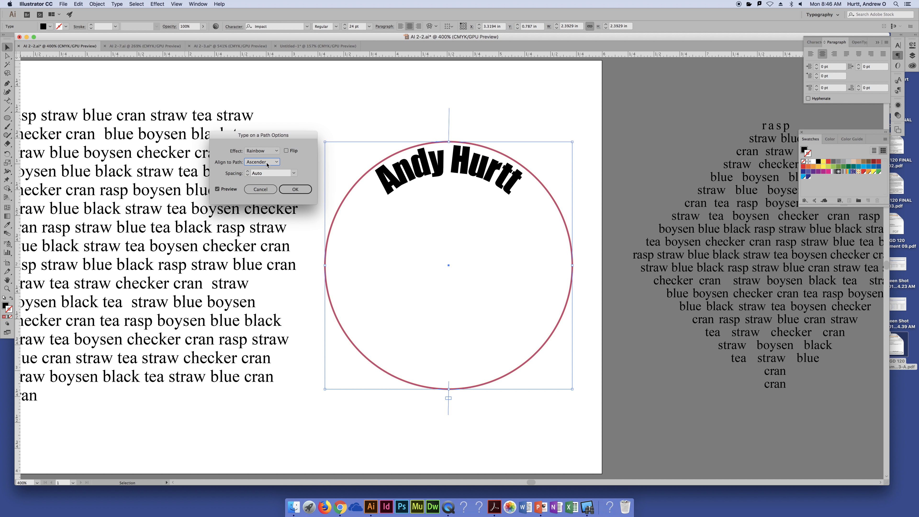
{"action": "left_click", "coordinate": [268, 163]}
{"action": "left_click", "coordinate": [268, 184]}
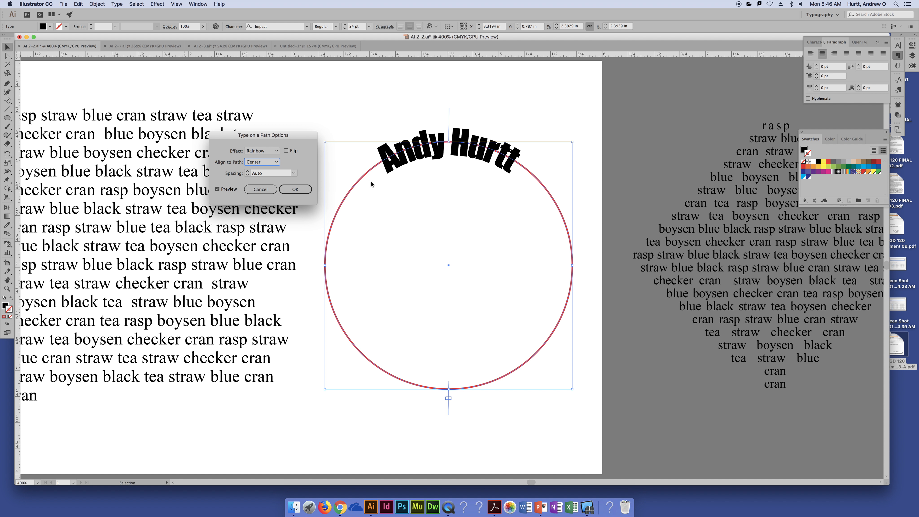
- Try the Flip option on the circle's path text, toggling it on and off, and cancel the path options
{"action": "left_click", "coordinate": [286, 151]}
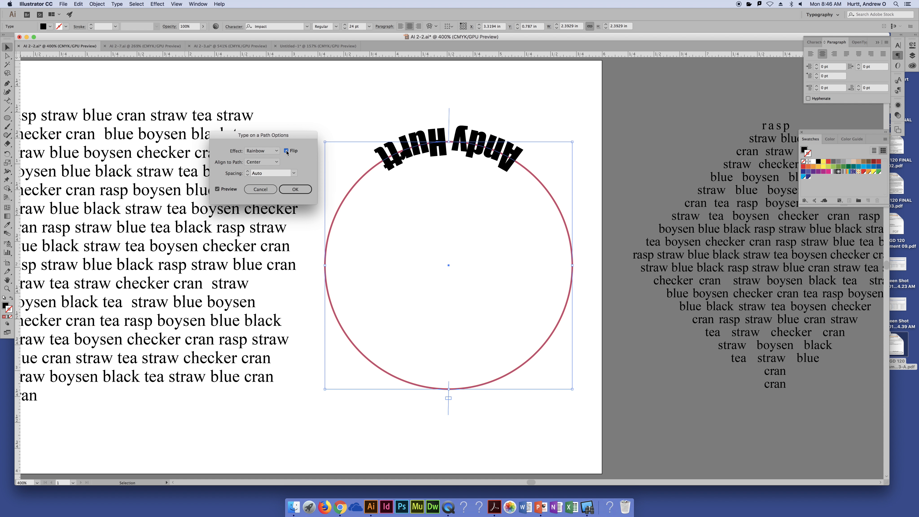
{"action": "left_click", "coordinate": [286, 152]}
{"action": "left_click", "coordinate": [287, 151]}
{"action": "left_click", "coordinate": [287, 151]}
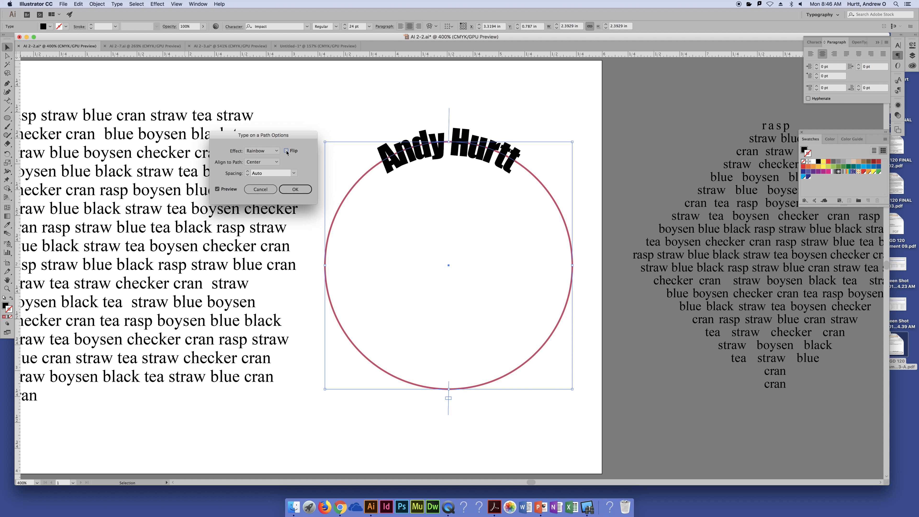
{"action": "left_click", "coordinate": [260, 189]}
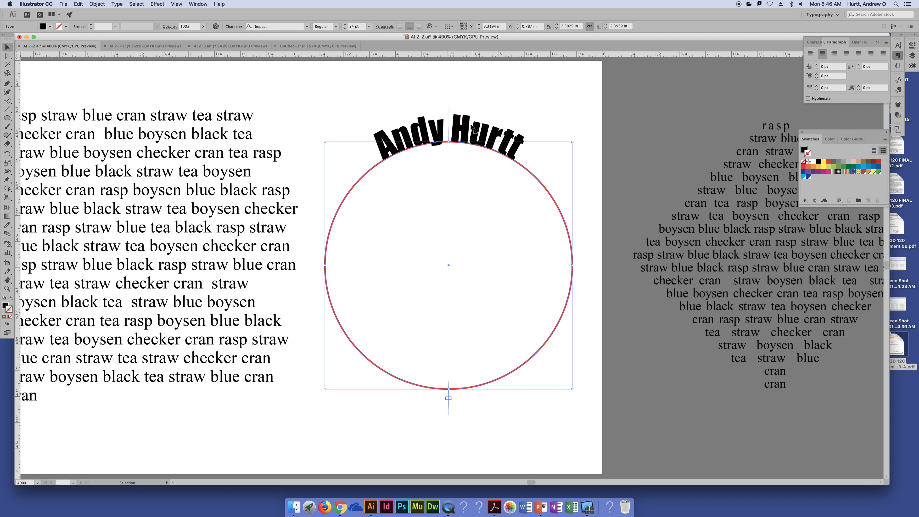
- Slide the path text to the bottom of the circle and turn on Flip in its Type on a Path Options with Preview enabled
{"action": "left_click_drag", "start_coordinate": [449, 123], "coordinate": [449, 397]}
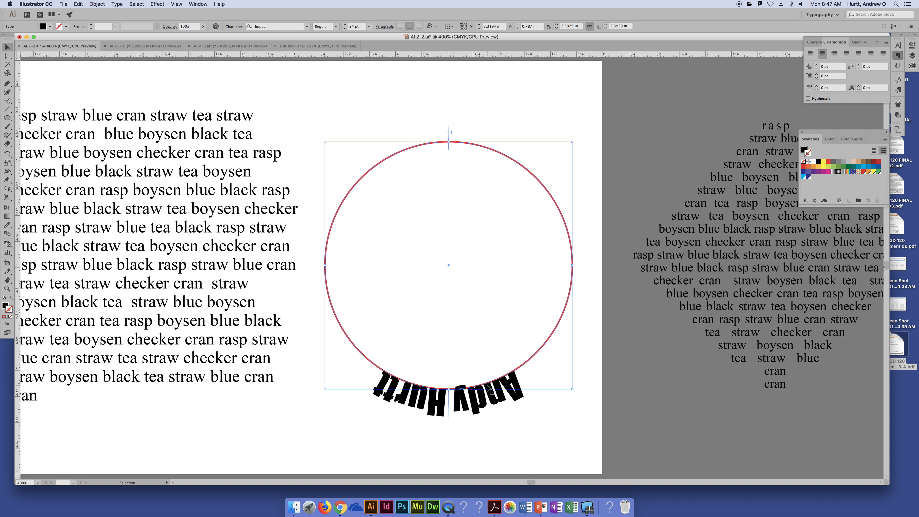
{"action": "left_click", "coordinate": [118, 4]}
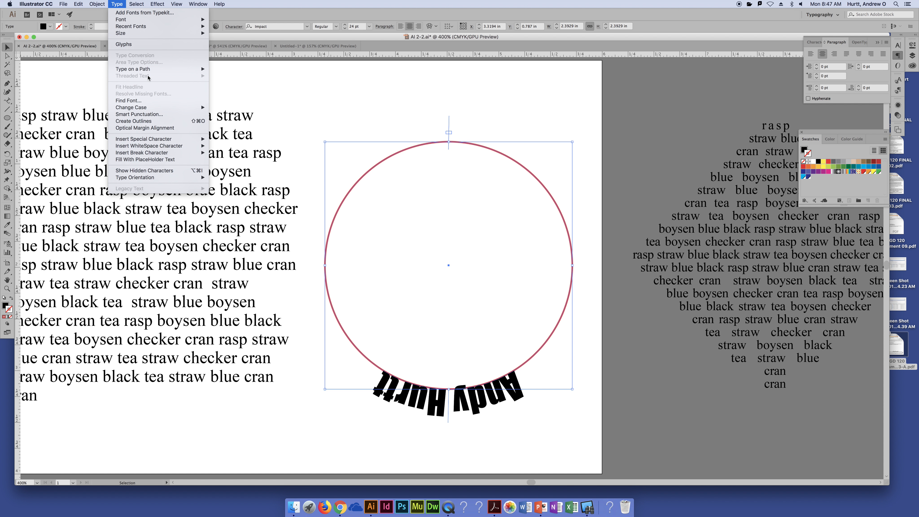
{"action": "mouse_move", "coordinate": [181, 69]}
{"action": "left_click", "coordinate": [236, 109]}
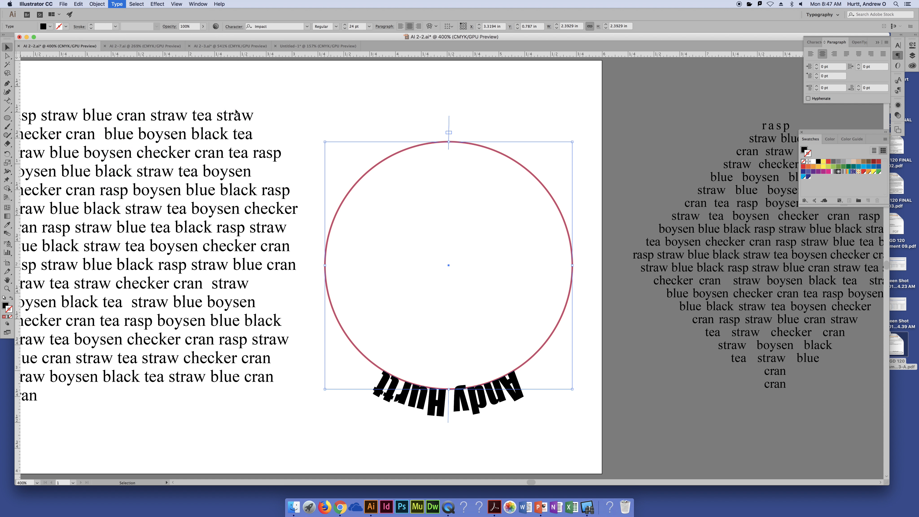
{"action": "left_click", "coordinate": [217, 189]}
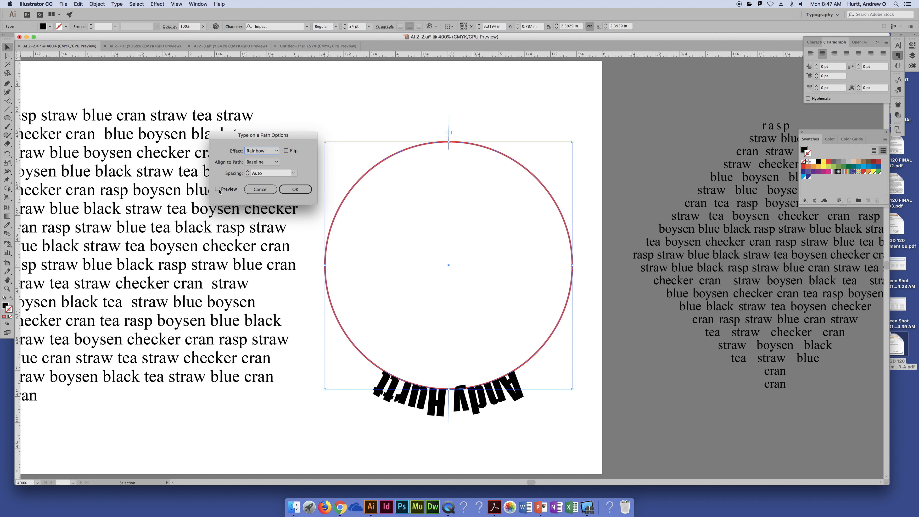
{"action": "left_click", "coordinate": [286, 150]}
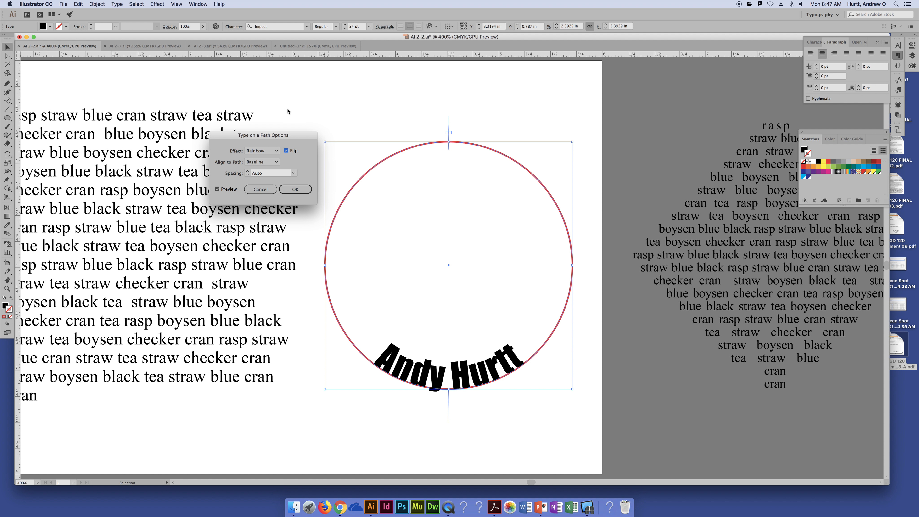
- Try the Ascender and Baseline alignments on the flipped path text, apply Center alignment to the path, and deselect the text
{"action": "left_click", "coordinate": [277, 164]}
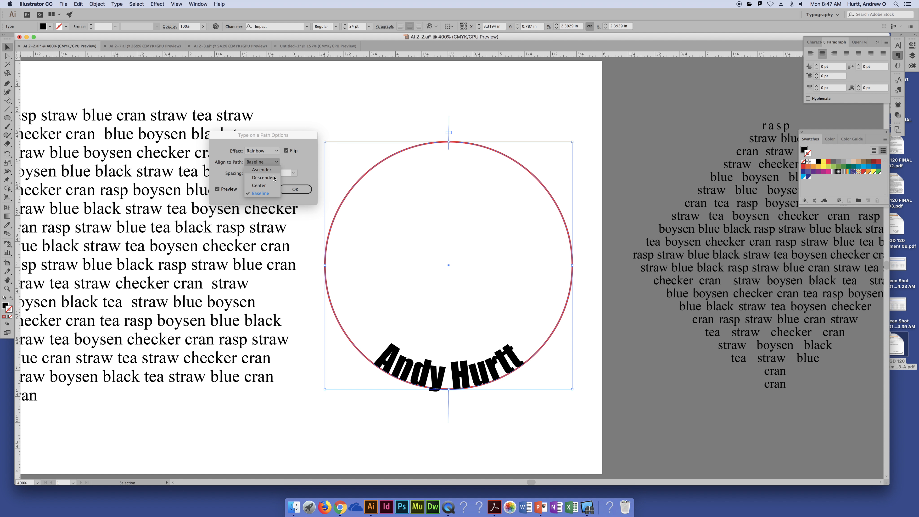
{"action": "left_click", "coordinate": [271, 172]}
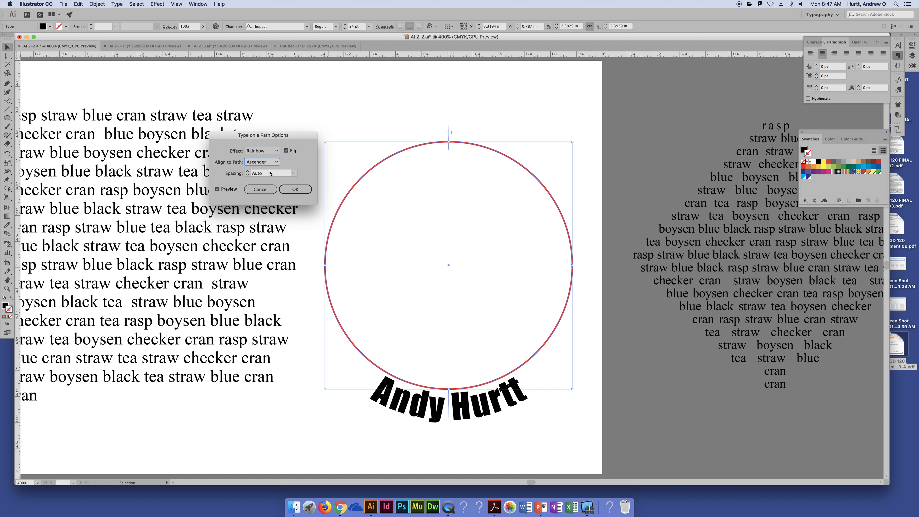
{"action": "left_click", "coordinate": [268, 164]}
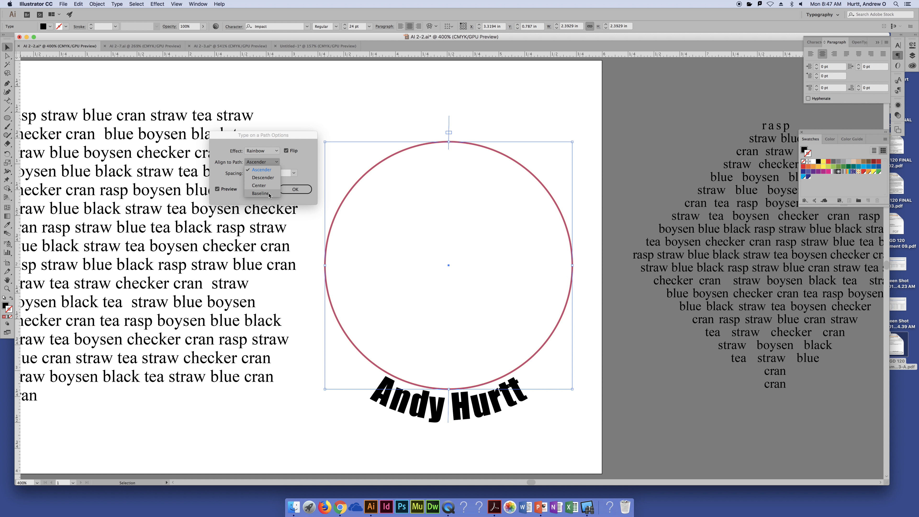
{"action": "left_click", "coordinate": [269, 195]}
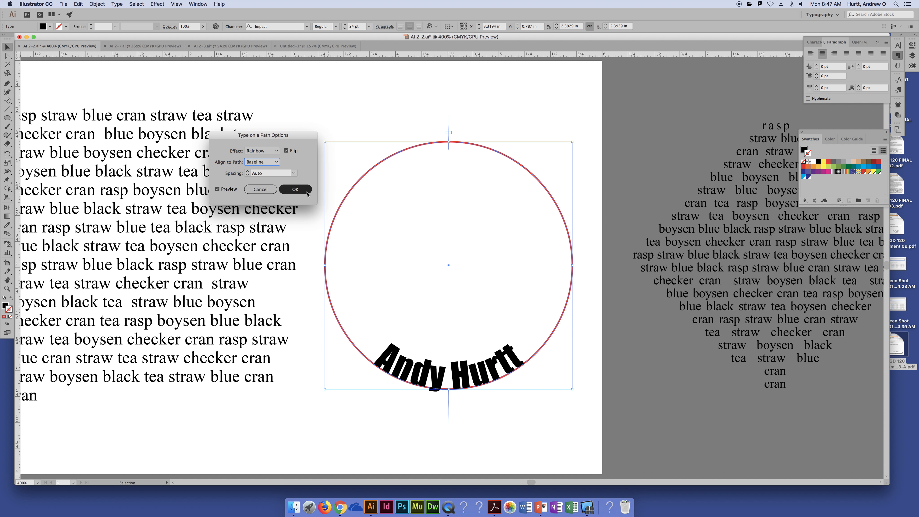
{"action": "left_click", "coordinate": [271, 163]}
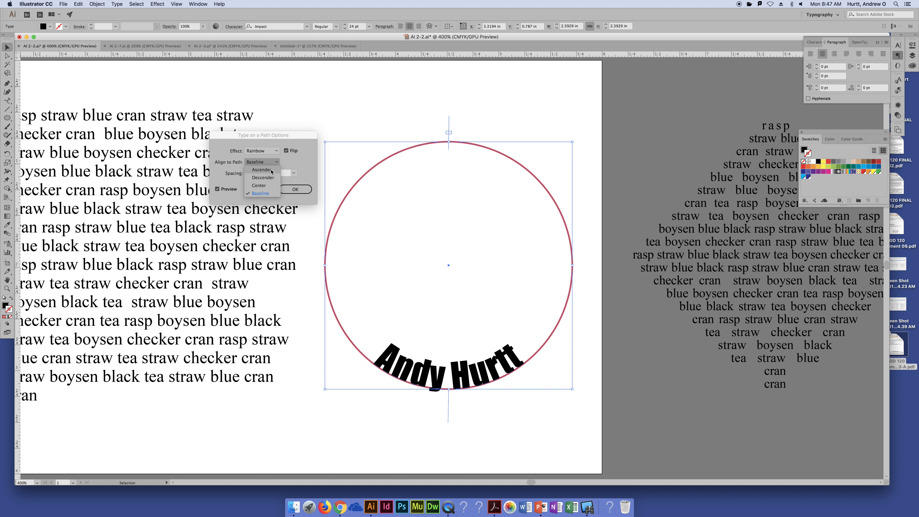
{"action": "left_click", "coordinate": [265, 170]}
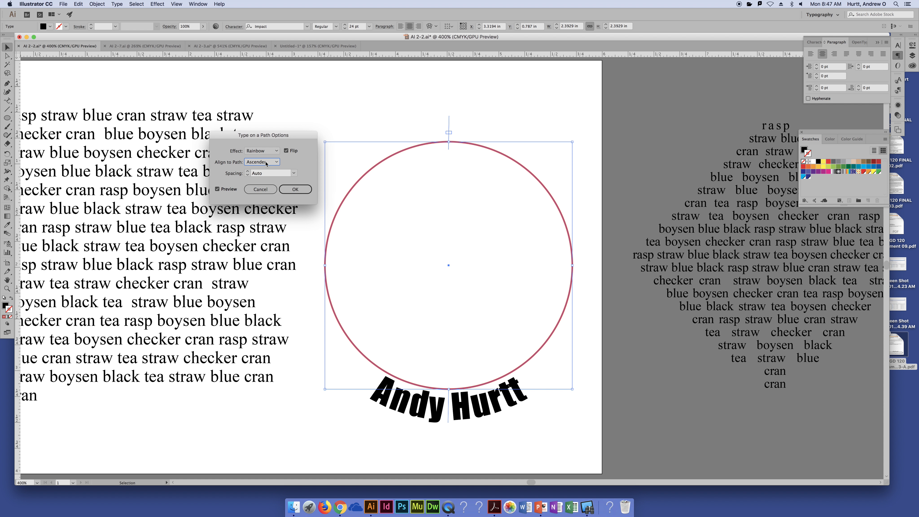
{"action": "left_click", "coordinate": [266, 163]}
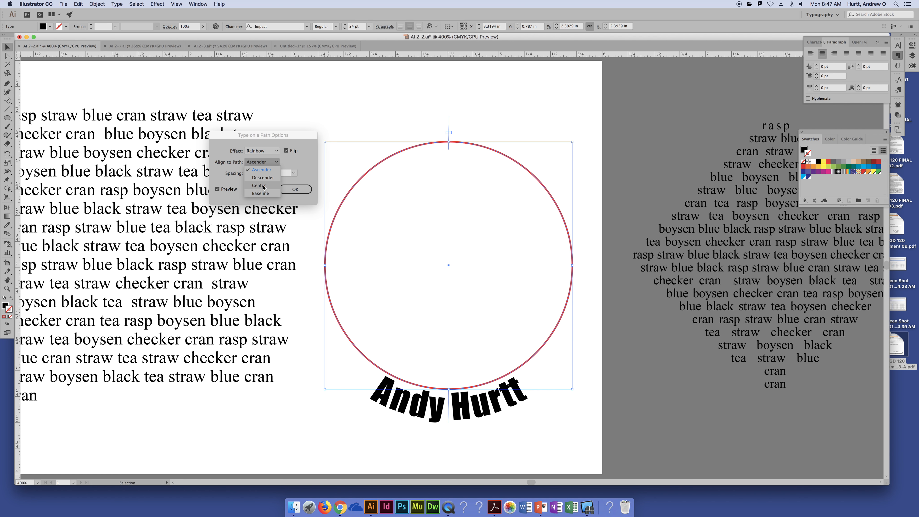
{"action": "left_click", "coordinate": [263, 186]}
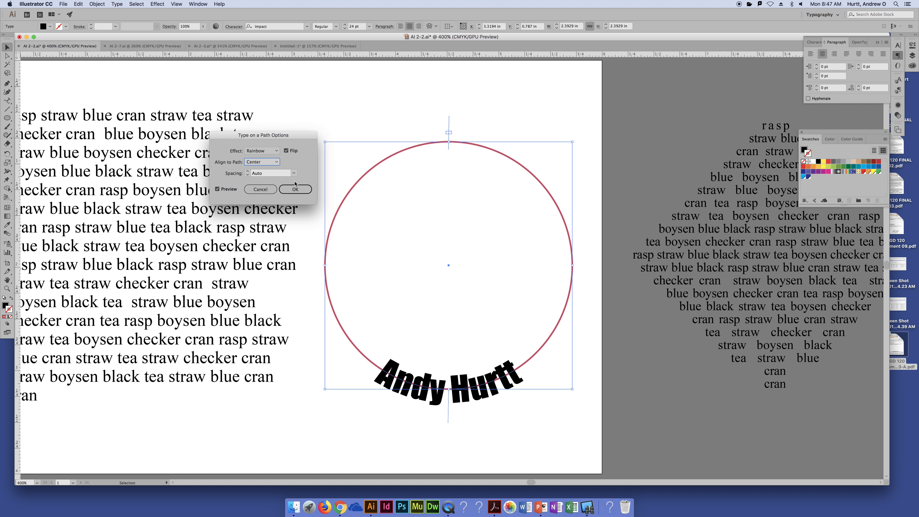
{"action": "left_click", "coordinate": [295, 189]}
{"action": "left_click", "coordinate": [538, 447]}
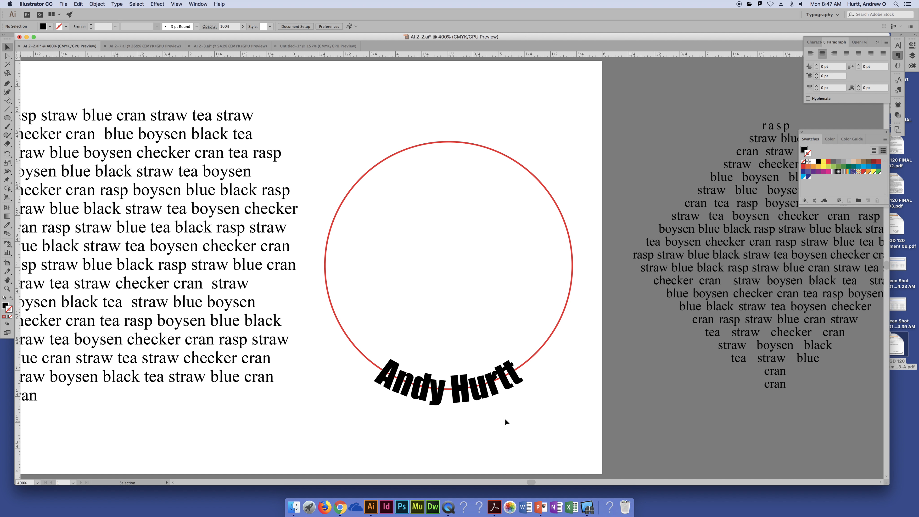
- Slide the path text back to the top of the circle and turn off Flip in its Type on a Path Options
{"action": "left_click", "coordinate": [452, 397]}
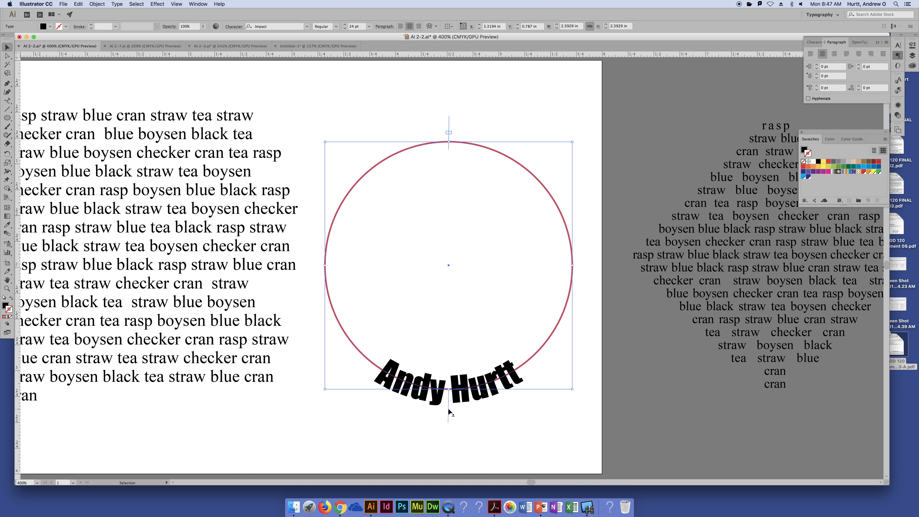
{"action": "left_click_drag", "start_coordinate": [449, 408], "coordinate": [448, 89]}
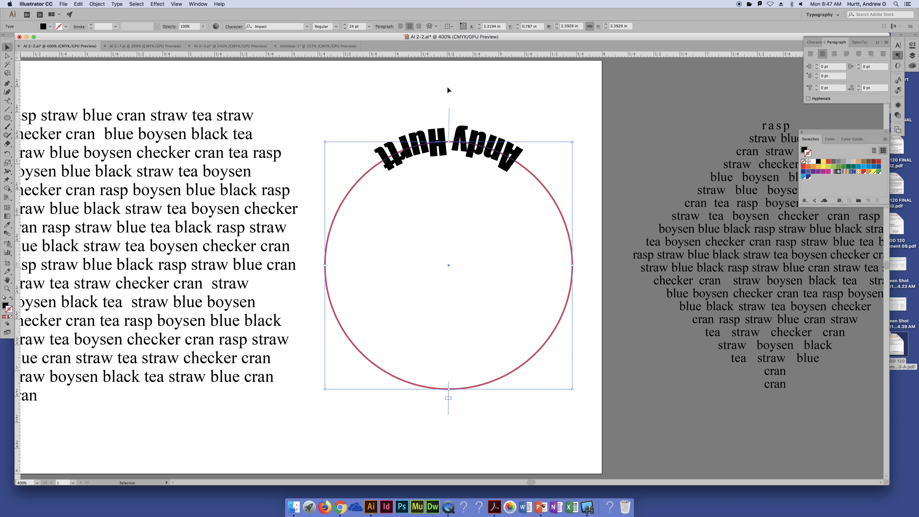
{"action": "left_click", "coordinate": [117, 4]}
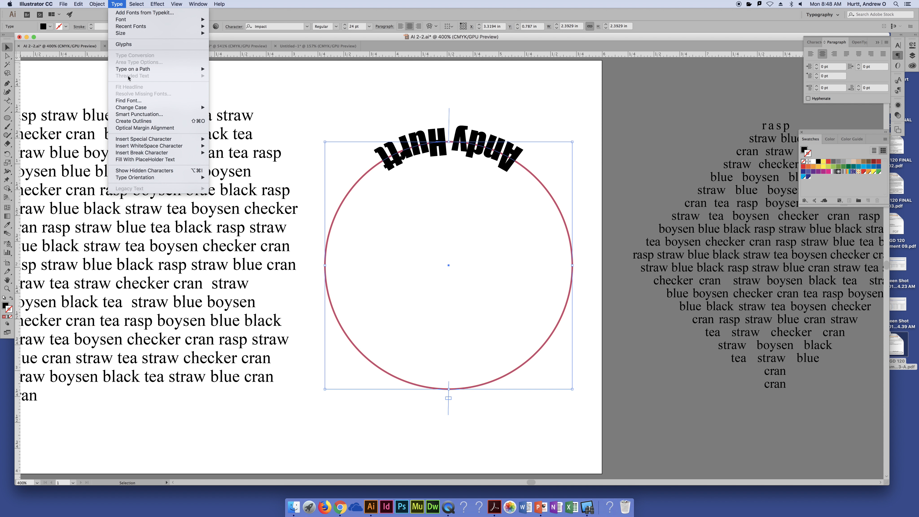
{"action": "mouse_move", "coordinate": [131, 68]}
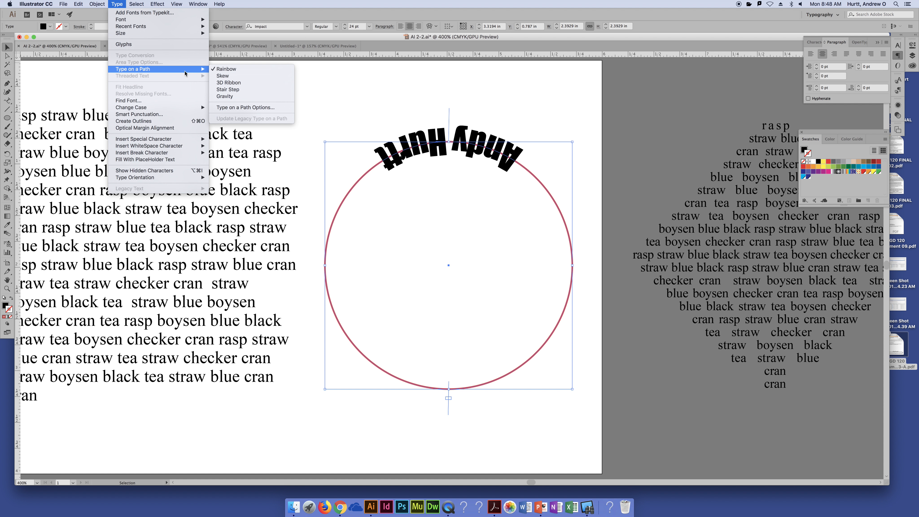
{"action": "left_click", "coordinate": [236, 107]}
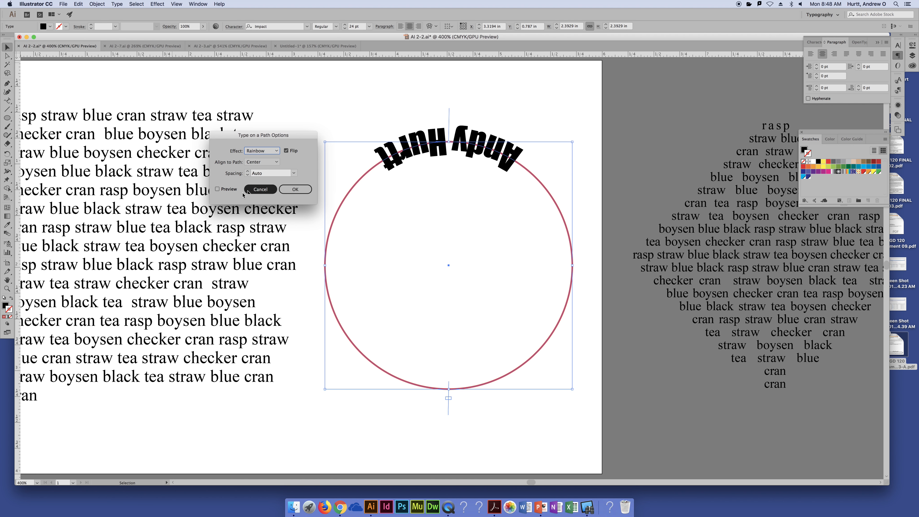
{"action": "left_click", "coordinate": [286, 151]}
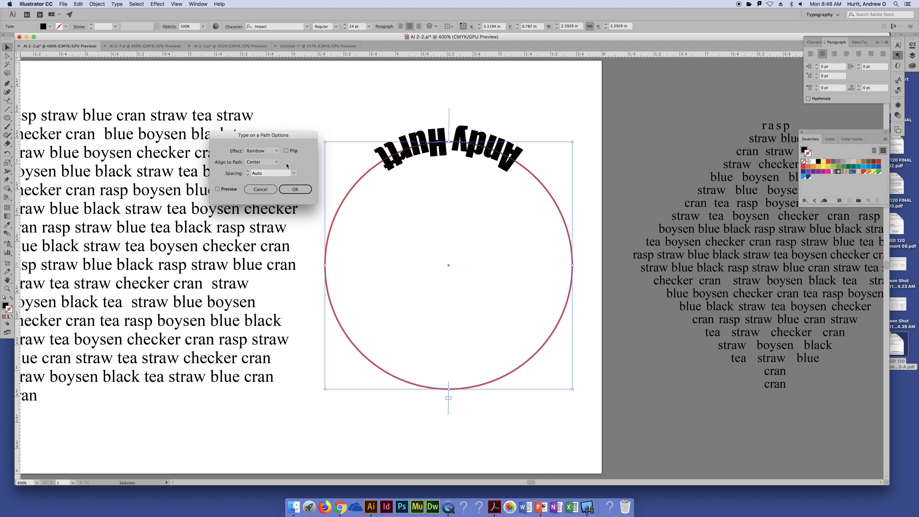
{"action": "left_click", "coordinate": [218, 189]}
{"action": "left_click", "coordinate": [295, 189]}
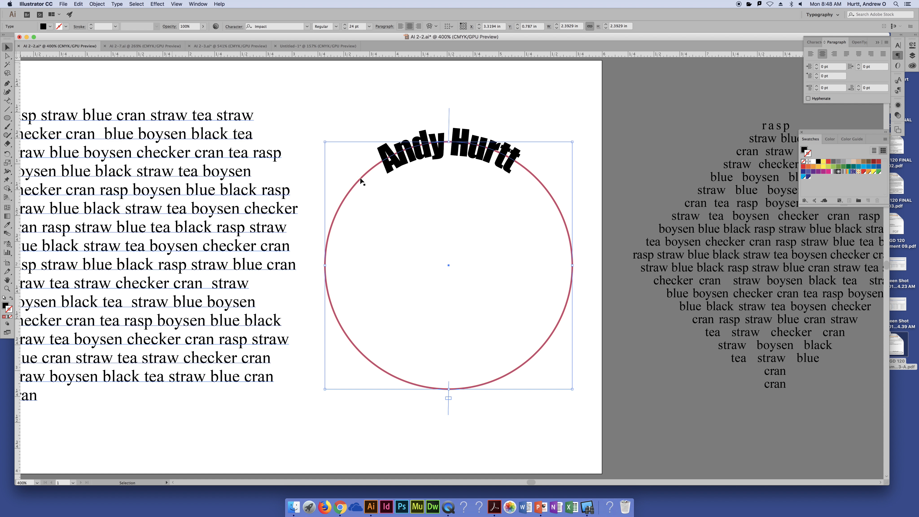
{"action": "left_click", "coordinate": [355, 117]}
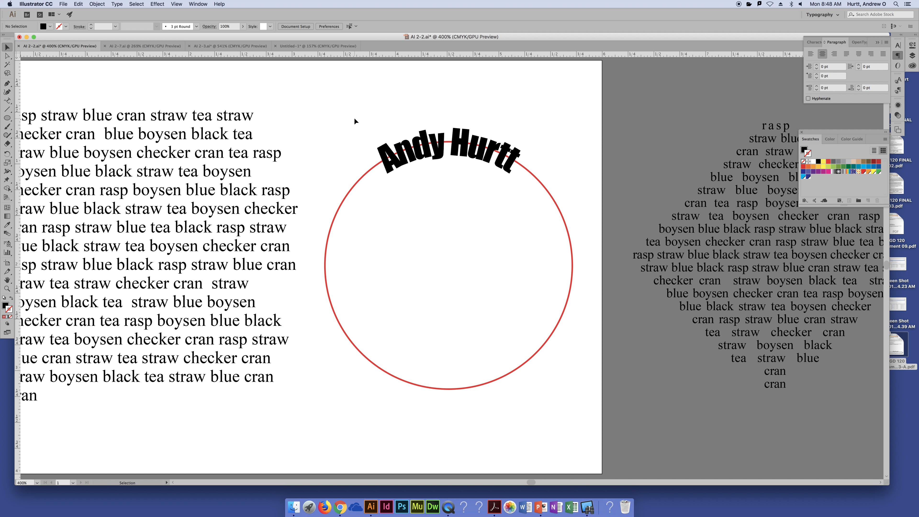
- Try sliding the path text around to the left side of the circle, and undo the move
{"action": "left_click", "coordinate": [457, 147]}
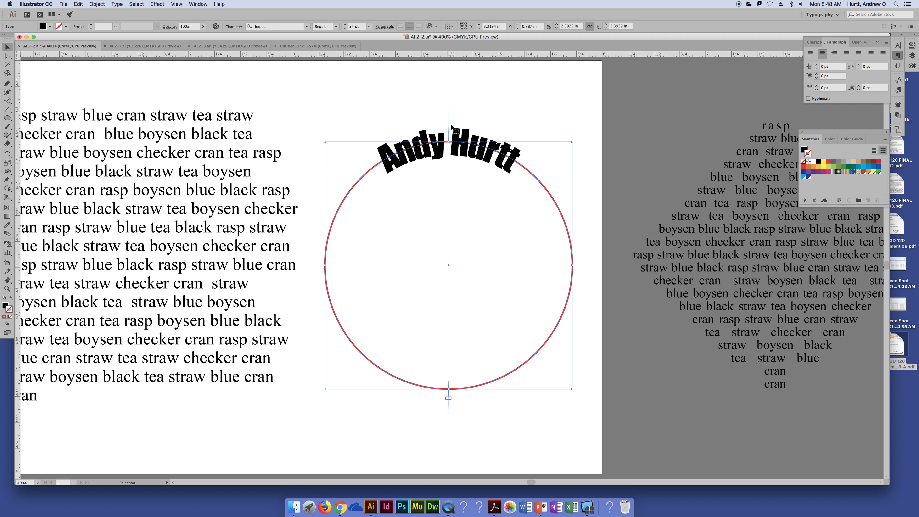
{"action": "left_click_drag", "start_coordinate": [452, 125], "coordinate": [314, 267]}
{"action": "left_click", "coordinate": [394, 267]}
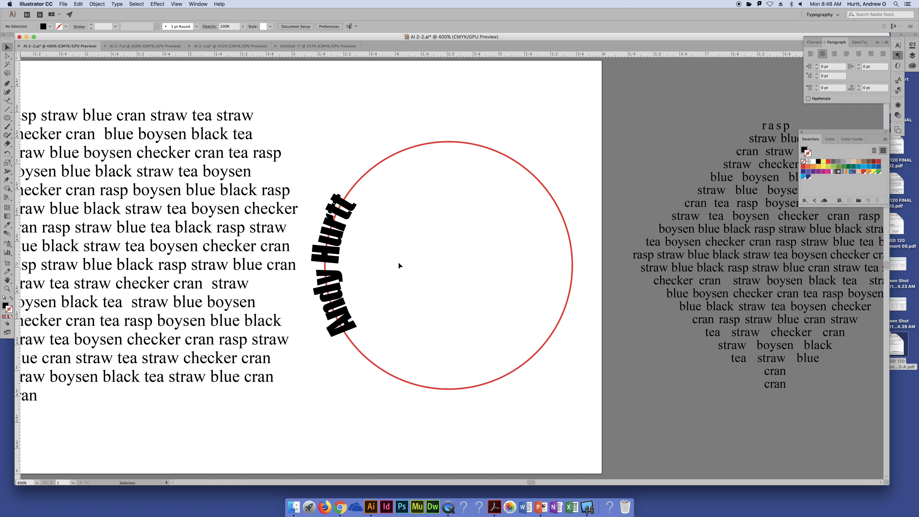
{"action": "key", "text": "super+z"}
- Move the circle with its path text up and to the right, partly off the artboard, to clear space beside the paragraph
{"action": "left_click", "coordinate": [369, 103]}
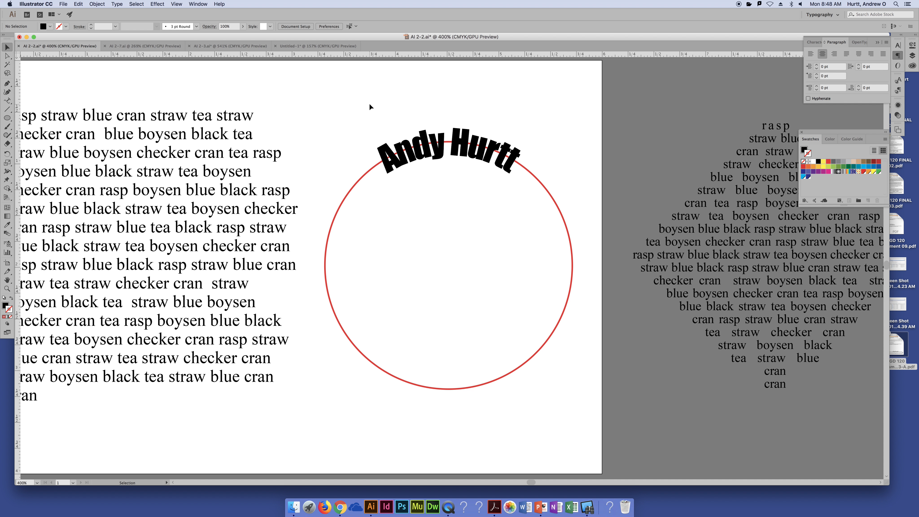
{"action": "key", "text": "super+minus"}
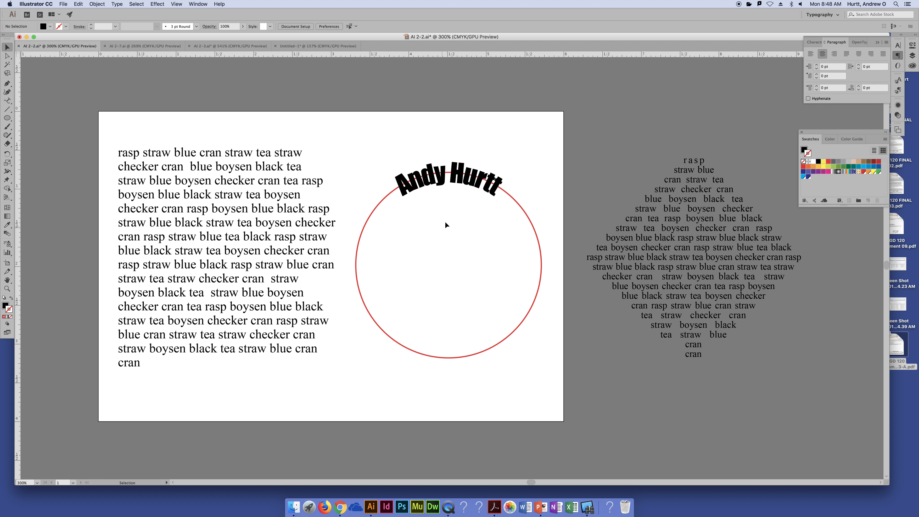
{"action": "left_click_drag", "start_coordinate": [448, 174], "coordinate": [560, 86]}
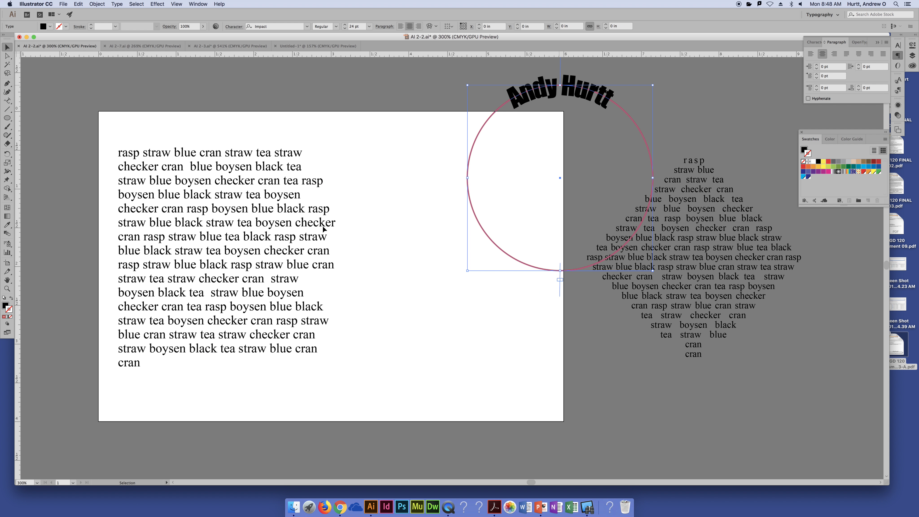
- Draw a rectangle about 2.14 by 2.29 in in the empty area of the artboard beside the paragraph
{"action": "left_click", "coordinate": [4, 118]}
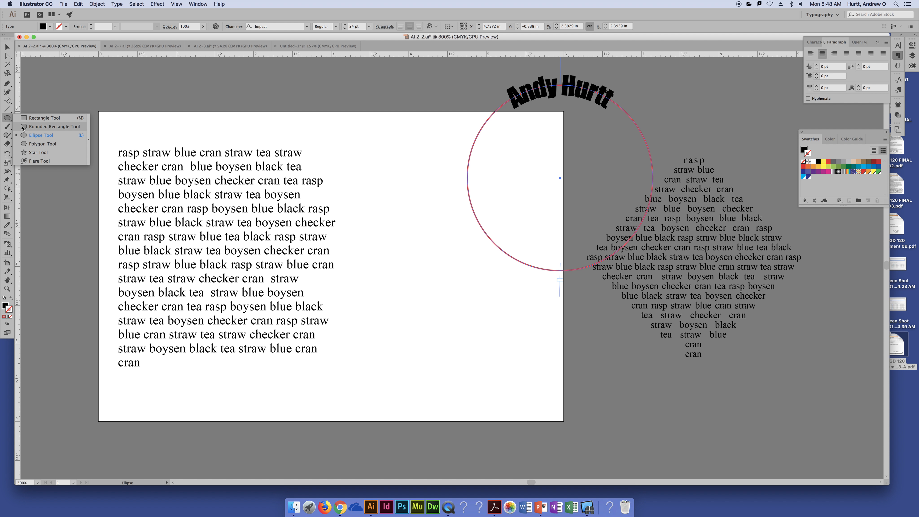
{"action": "left_click", "coordinate": [37, 118]}
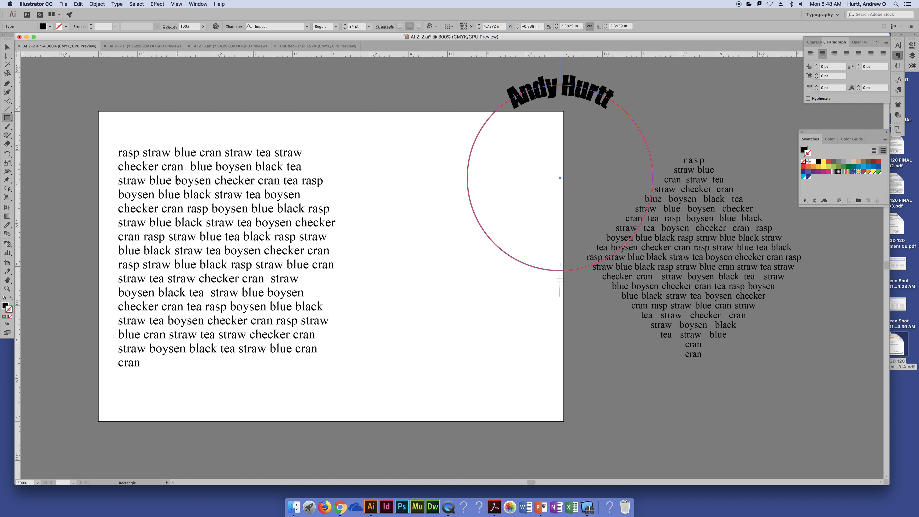
{"action": "left_click_drag", "start_coordinate": [366, 218], "coordinate": [533, 394]}
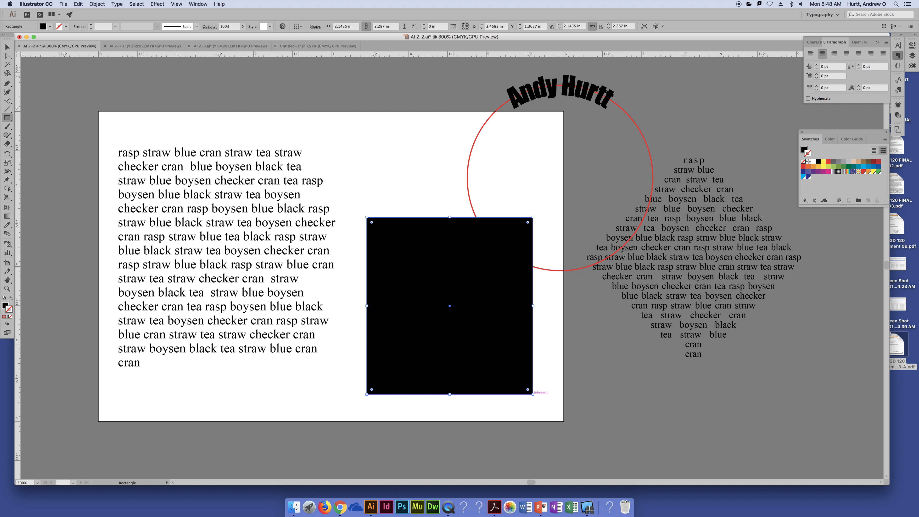
- Try Type on a Path around the rectangle's outline with placeholder text, and undo both the type and the rectangle
{"action": "left_click", "coordinate": [8, 103]}
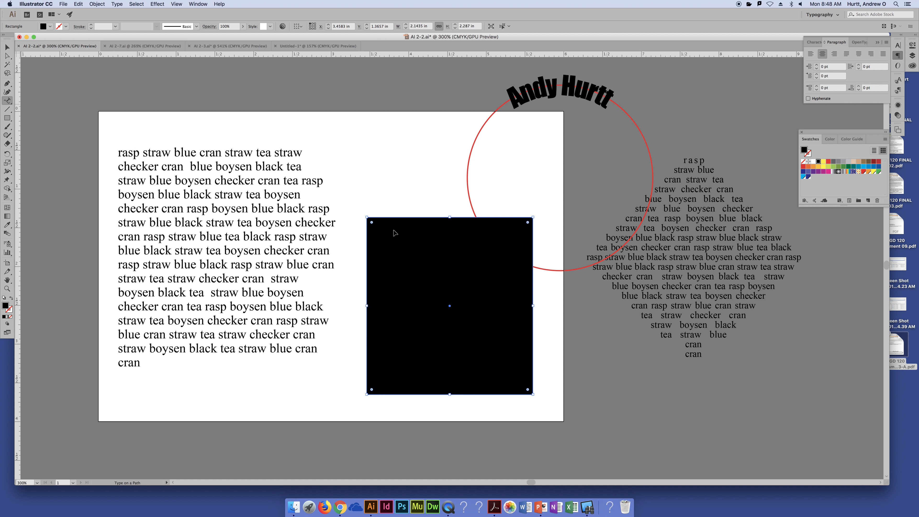
{"action": "left_click", "coordinate": [422, 217]}
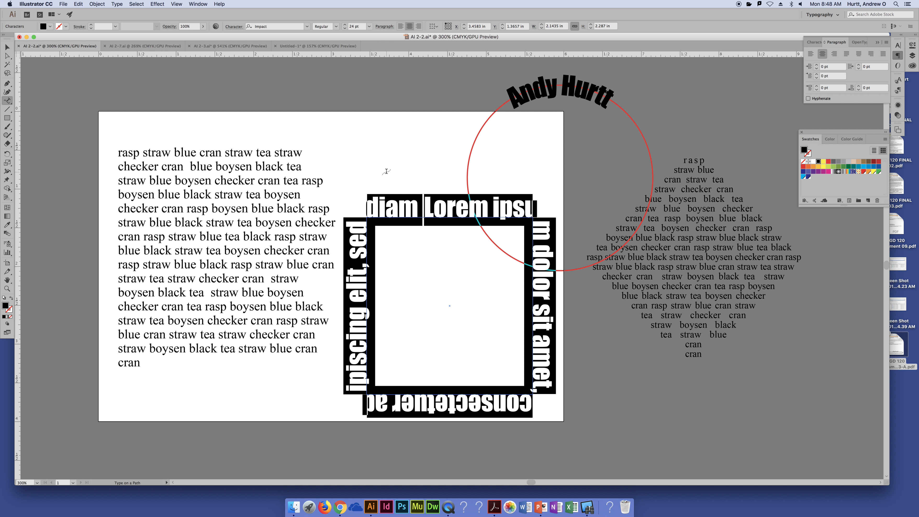
{"action": "key", "text": "Escape"}
{"action": "key", "text": "super+z"}
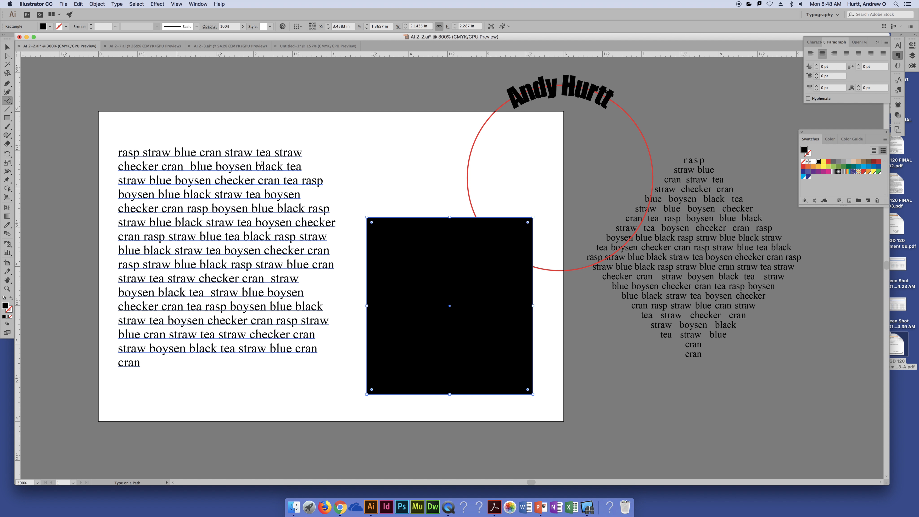
{"action": "key", "text": "super+z"}
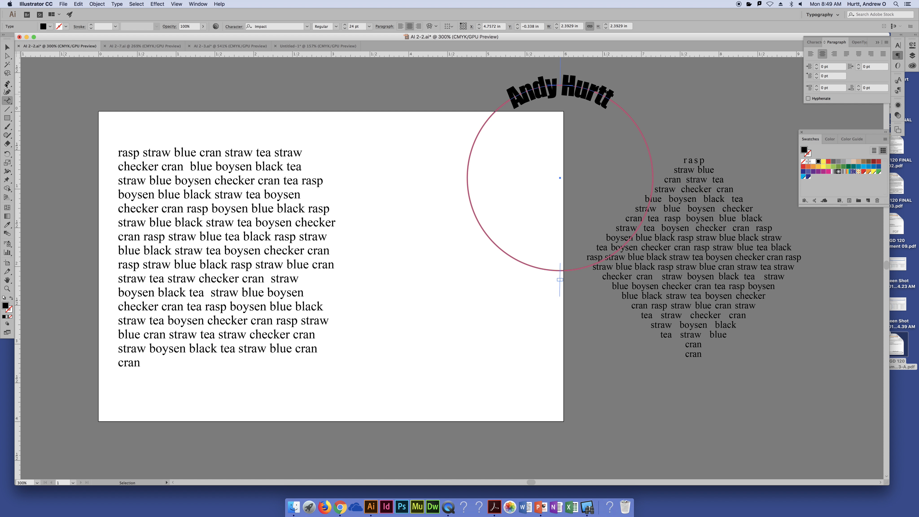
- Draw an open S-shaped curve with the Pen tool beside the paragraph, and swap fill and stroke so only a black outline remains
{"action": "key", "text": "p"}
{"action": "left_click", "coordinate": [350, 215]}
{"action": "left_click_drag", "start_coordinate": [489, 266], "coordinate": [522, 366]}
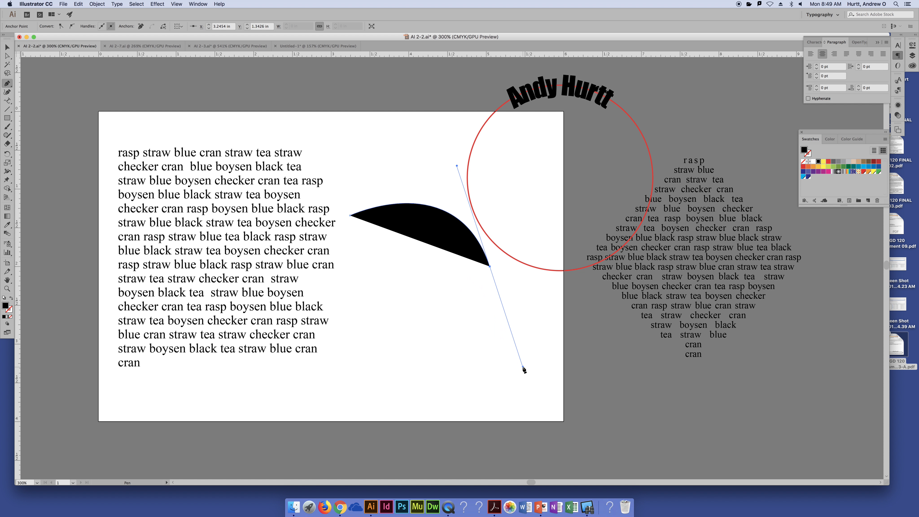
{"action": "left_click", "coordinate": [490, 266]}
{"action": "left_click_drag", "start_coordinate": [625, 452], "coordinate": [757, 446]}
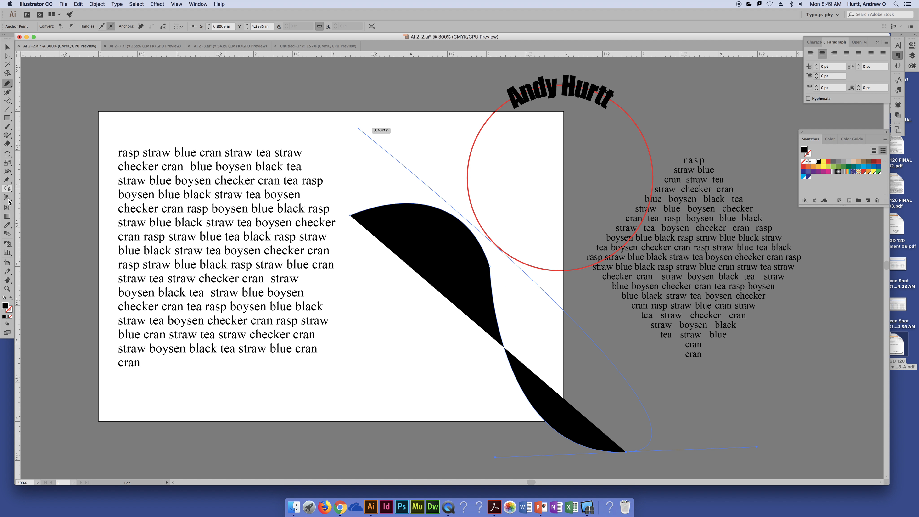
{"action": "left_click", "coordinate": [11, 298]}
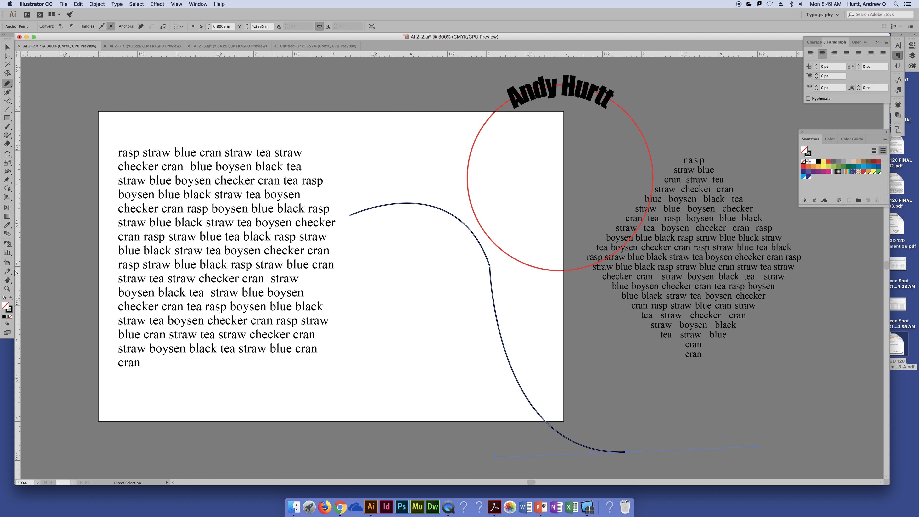
- Move the circle with its path text off the artboard over the diamond-shaped text, and select the paragraph's text for copying
{"action": "left_click", "coordinate": [7, 48]}
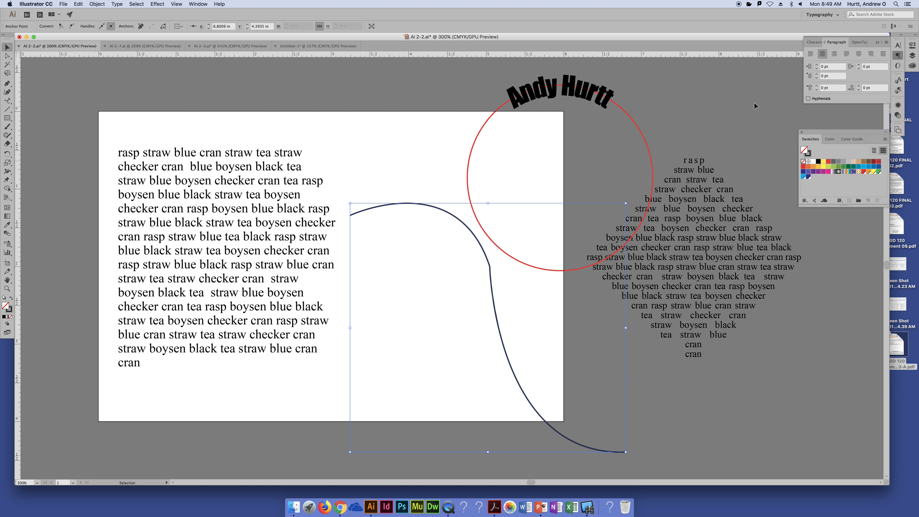
{"action": "left_click_drag", "start_coordinate": [601, 93], "coordinate": [765, 90]}
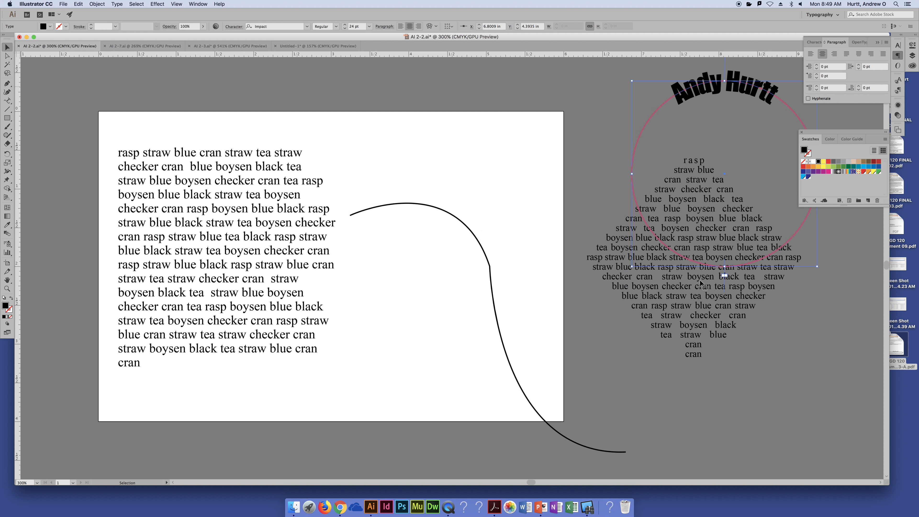
{"action": "triple_click", "coordinate": [162, 192]}
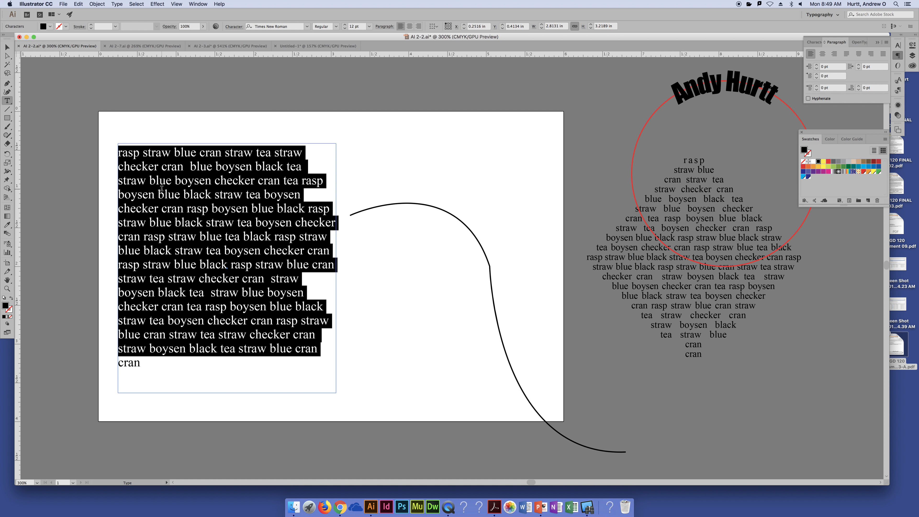
{"action": "key", "text": "super+a"}
- Move the paragraph partly off the artboard to make room, and shift the curve so it lies fully on the artboard
{"action": "left_click", "coordinate": [7, 48]}
{"action": "left_click_drag", "start_coordinate": [177, 164], "coordinate": [99, 131]}
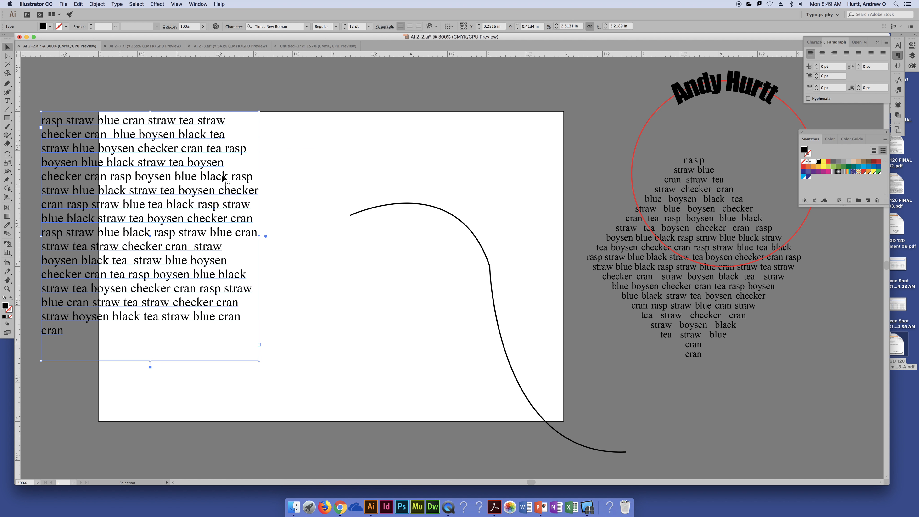
{"action": "left_click_drag", "start_coordinate": [418, 207], "coordinate": [347, 151]}
{"action": "left_click", "coordinate": [387, 137]}
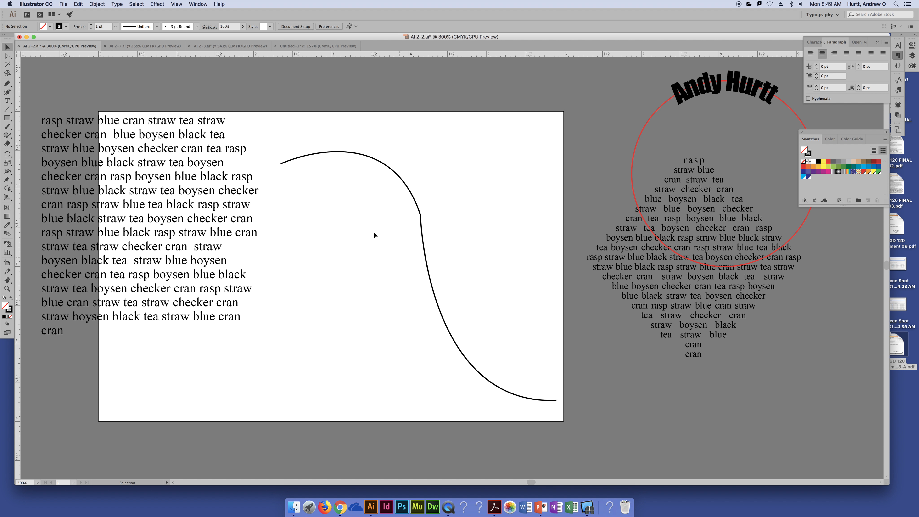
- Add Type on a Path starting near the curve's upper end, and replace the placeholder with the copied paragraph text
{"action": "left_click", "coordinate": [421, 227]}
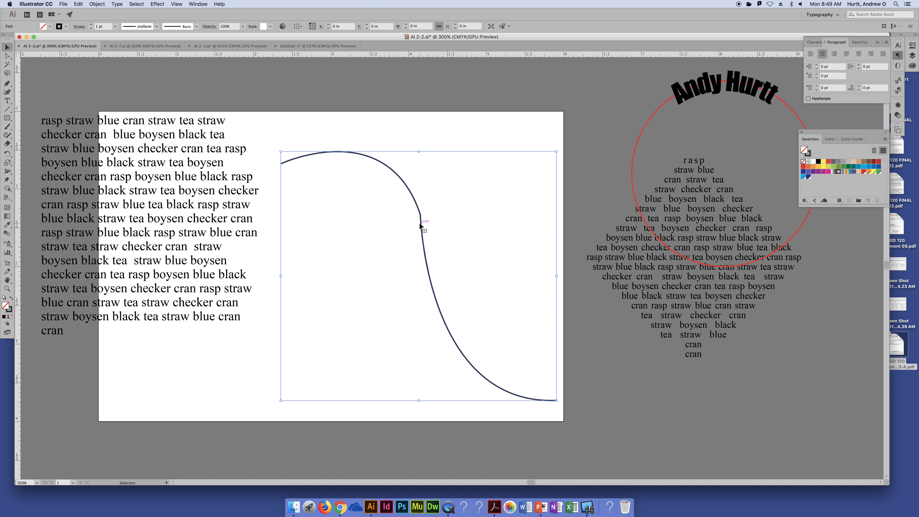
{"action": "left_click_drag", "start_coordinate": [6, 101], "coordinate": [26, 118]}
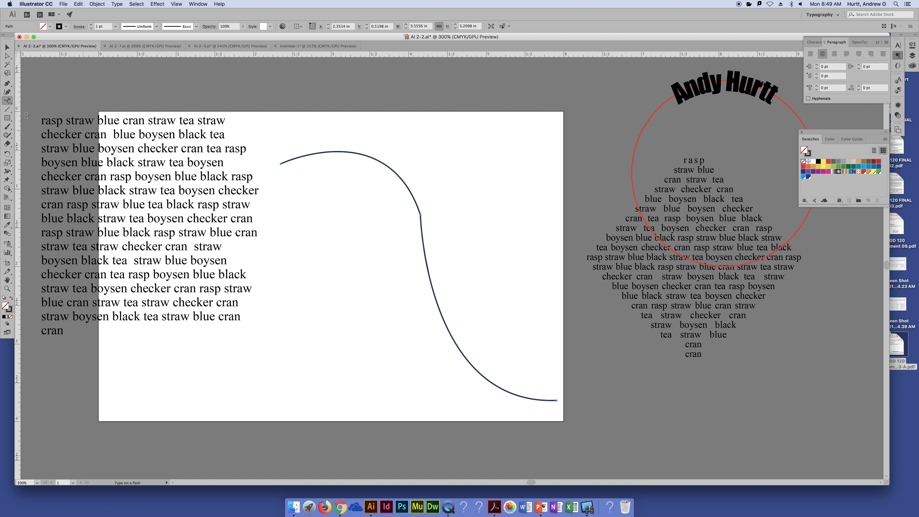
{"action": "left_click", "coordinate": [295, 158]}
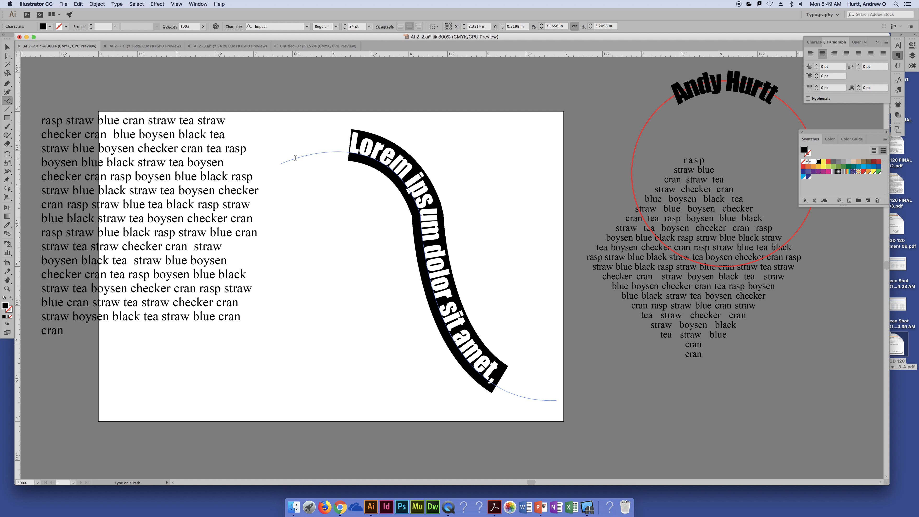
{"action": "type", "text": "rasp straw blue cran straw tea straw checker cran blue boysen black tea straw"}
{"action": "key", "text": "Escape"}
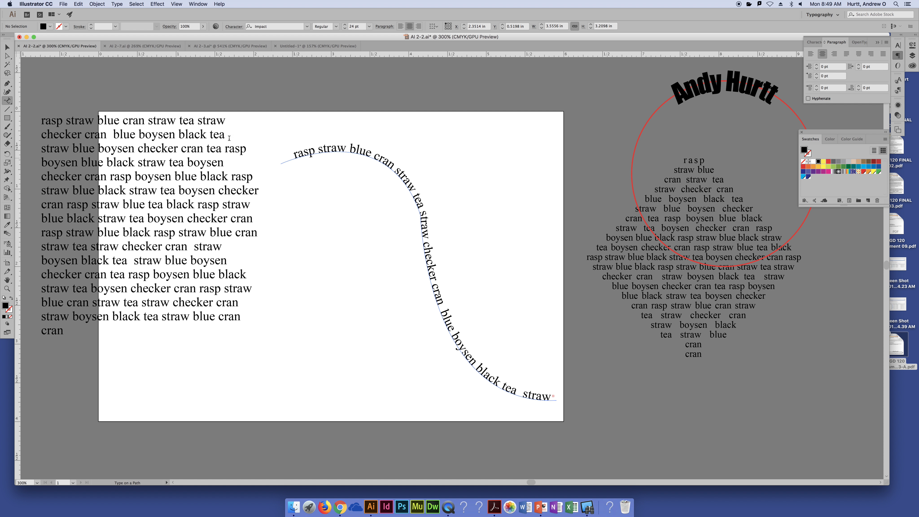
- Select only the curve beneath the path text with Direct Selection and give it a red stroke
{"action": "left_click", "coordinate": [7, 47]}
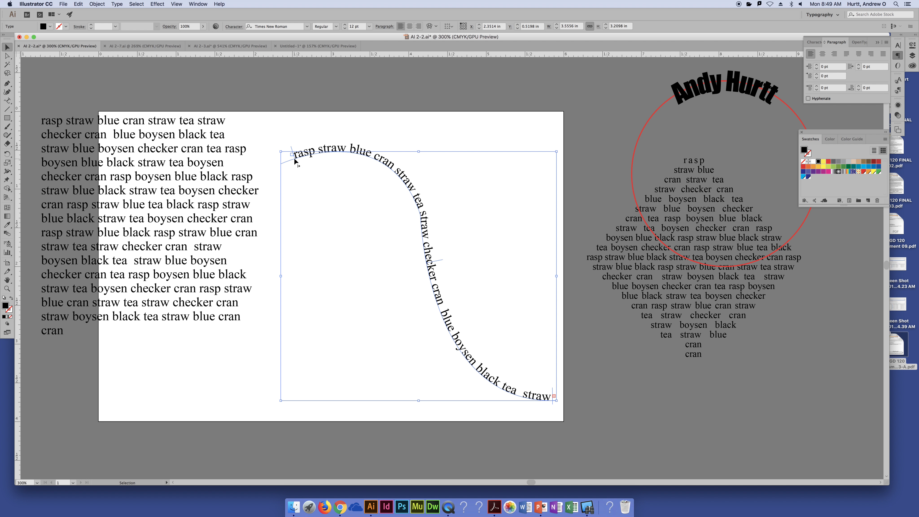
{"action": "left_click", "coordinate": [285, 125]}
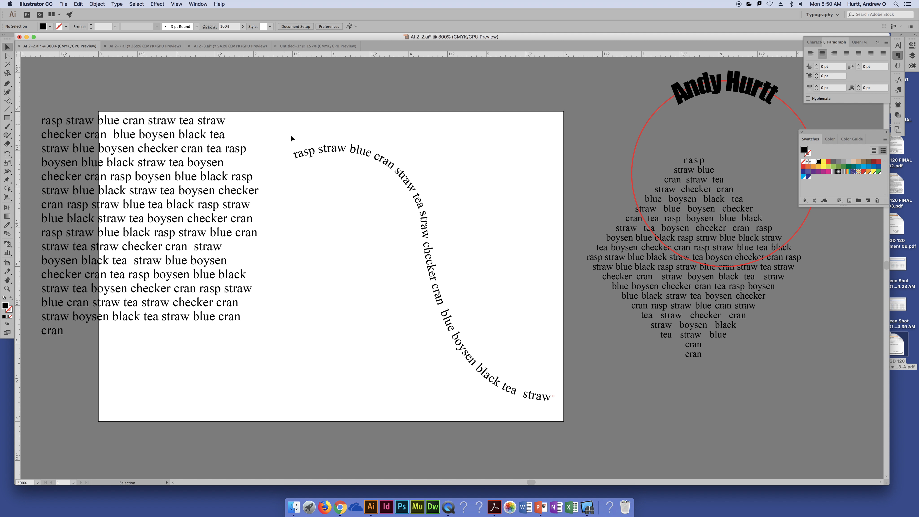
{"action": "key", "text": "a"}
{"action": "left_click", "coordinate": [286, 167]}
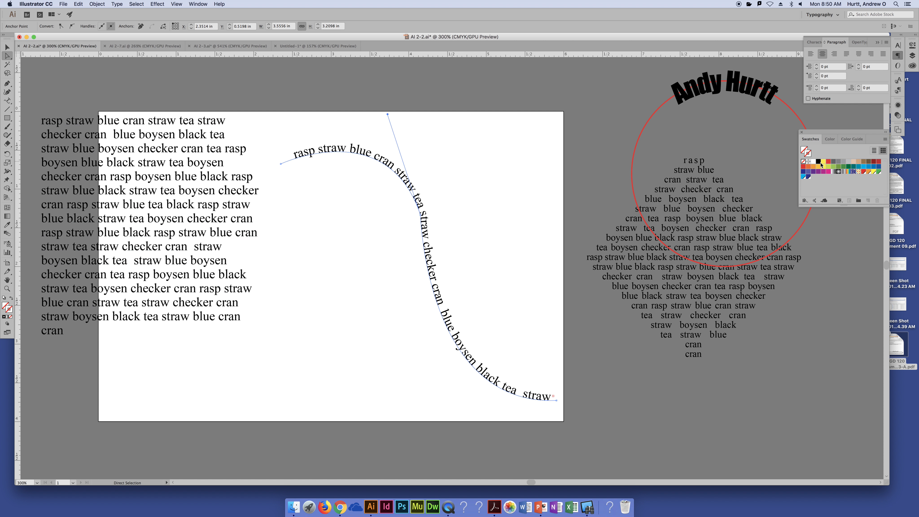
{"action": "left_click", "coordinate": [829, 161]}
{"action": "left_click", "coordinate": [471, 154]}
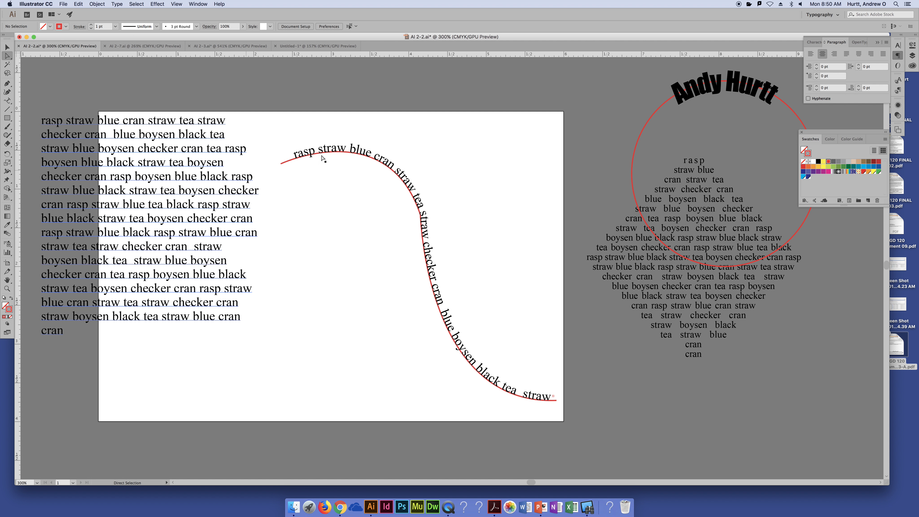
- Extend the path text along the whole curve by moving its start and end brackets to the curve's two ends
{"action": "left_click", "coordinate": [336, 153]}
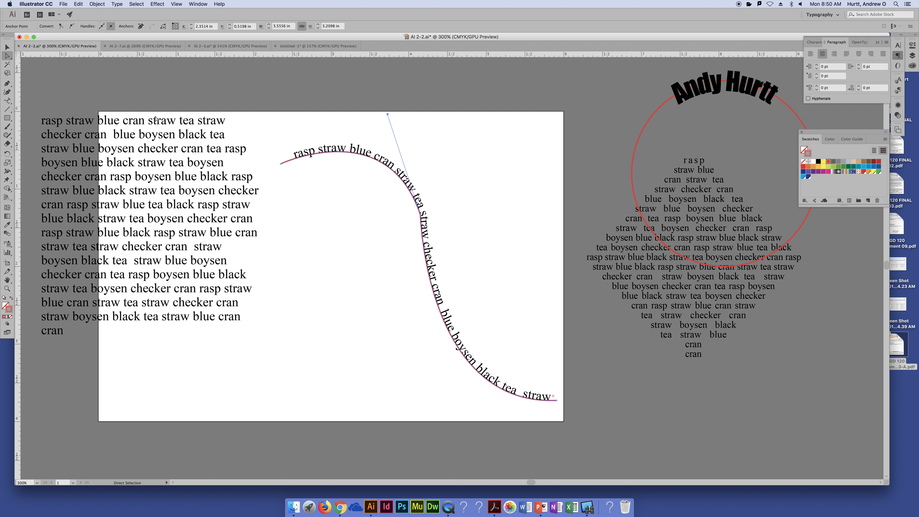
{"action": "left_click", "coordinate": [8, 101]}
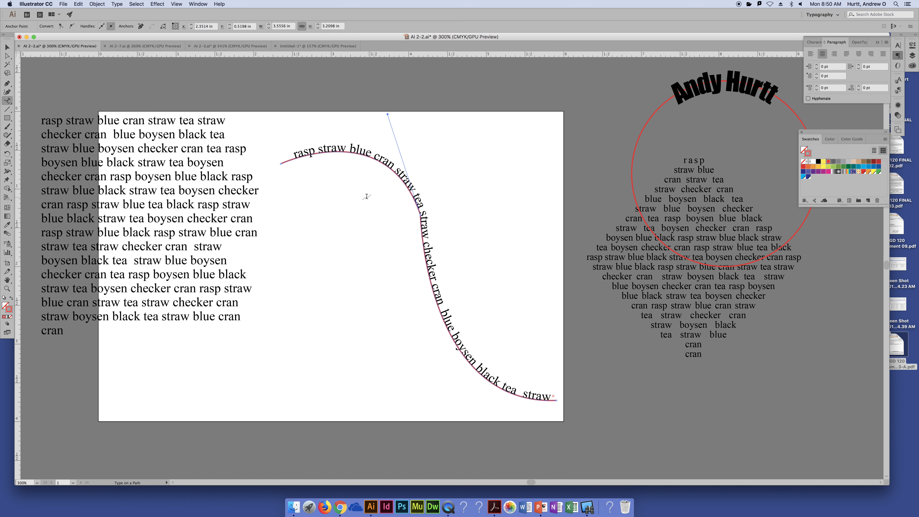
{"action": "left_click", "coordinate": [325, 148]}
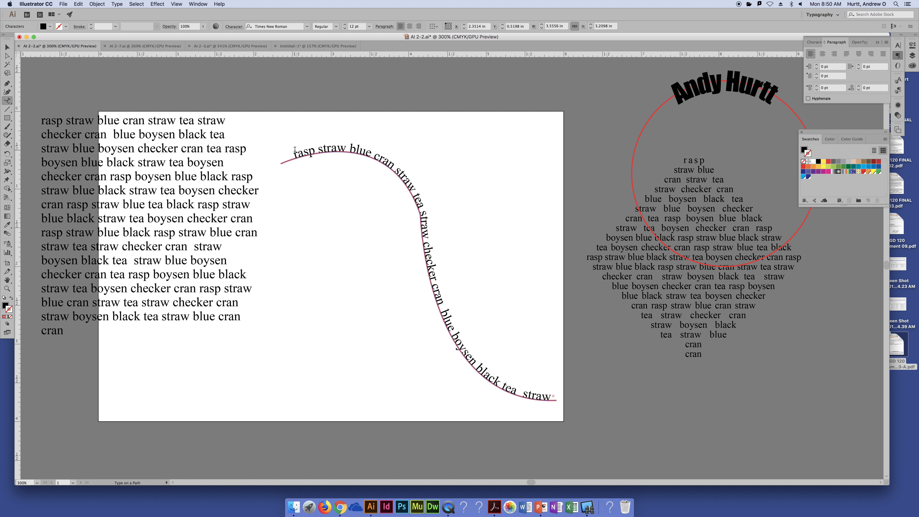
{"action": "left_click", "coordinate": [8, 56]}
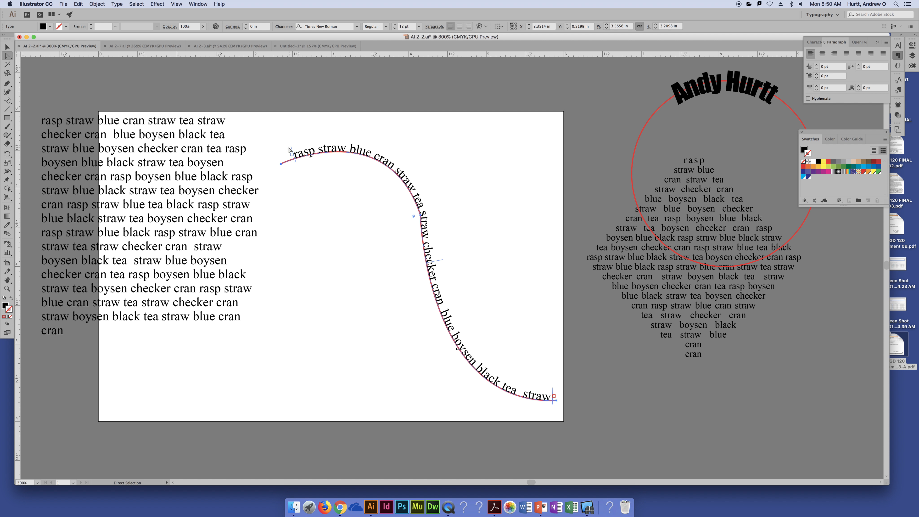
{"action": "key", "text": "v"}
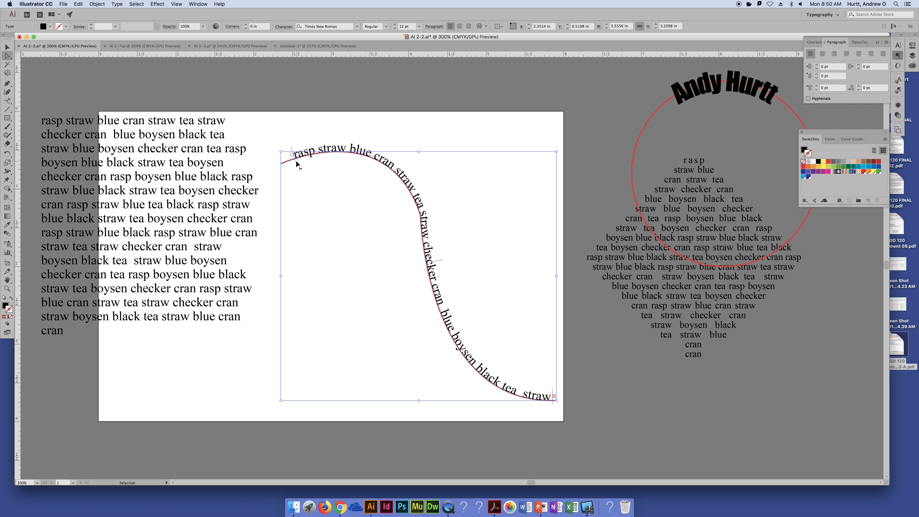
{"action": "key", "text": "a"}
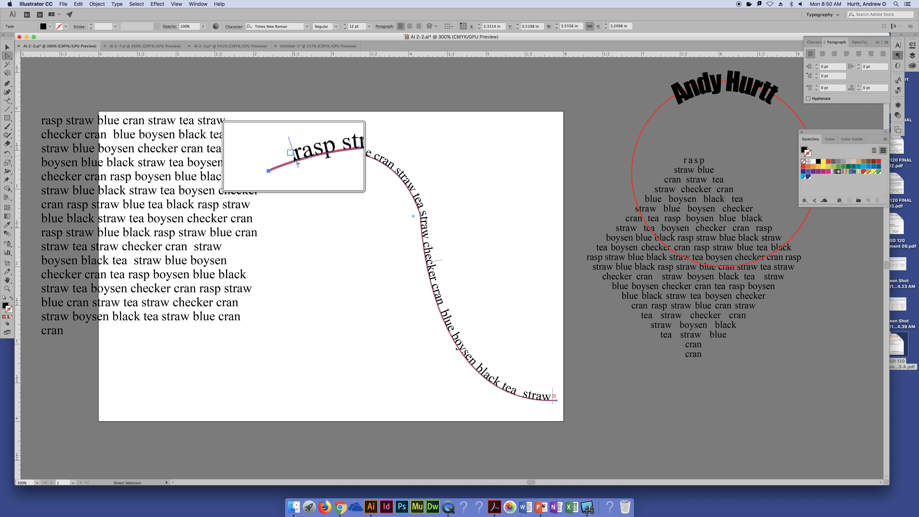
{"action": "left_click_drag", "start_coordinate": [295, 158], "coordinate": [279, 164]}
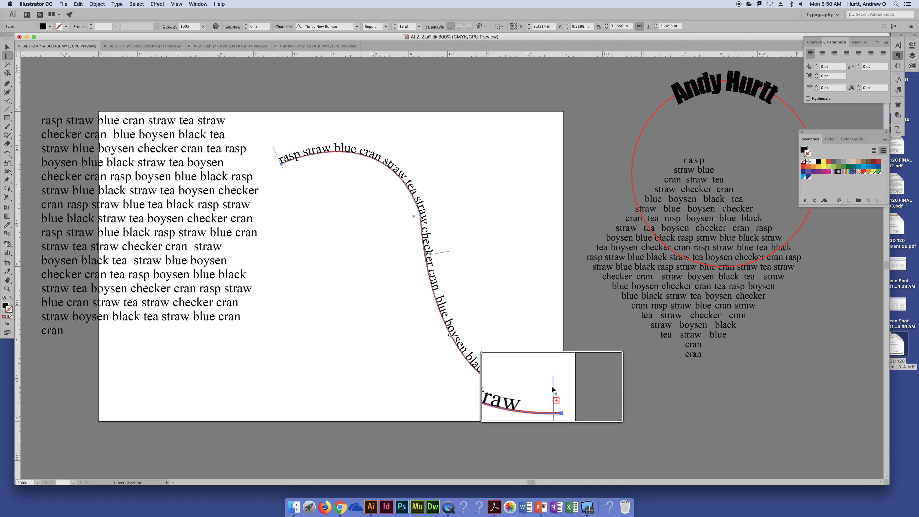
{"action": "left_click_drag", "start_coordinate": [553, 387], "coordinate": [557, 388]}
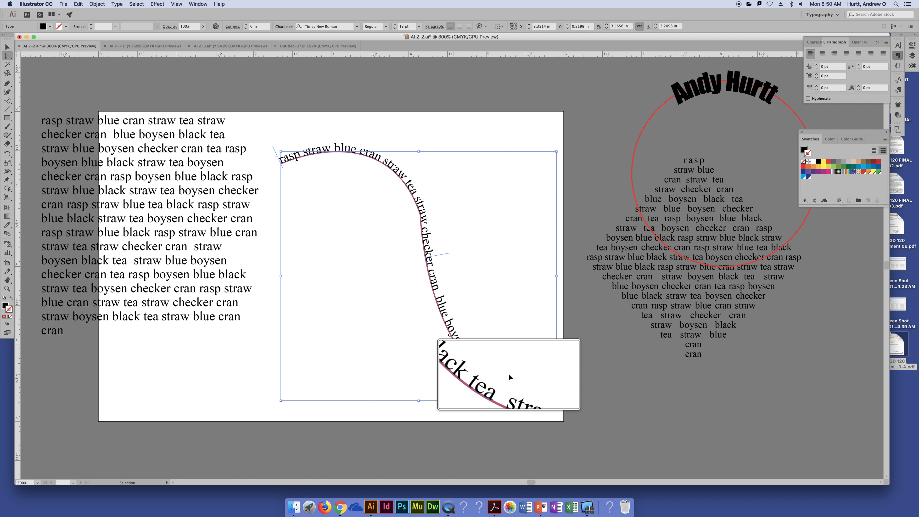
{"action": "key", "text": "alt+super+8"}
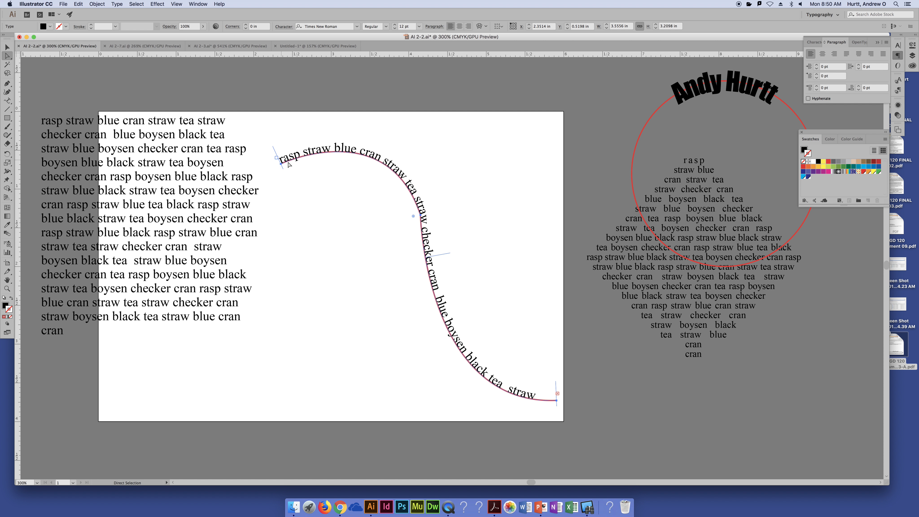
{"action": "left_click", "coordinate": [278, 163]}
- Try smaller font sizes down to 2 pt on all the curve's path text, and set it to 11 pt
{"action": "double_click", "coordinate": [335, 150]}
{"action": "key", "text": "super+a"}
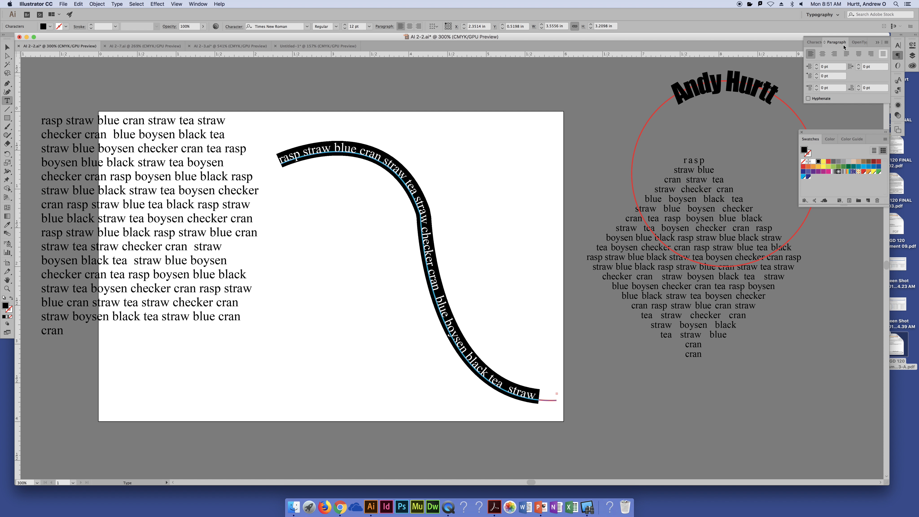
{"action": "left_click", "coordinate": [814, 42]}
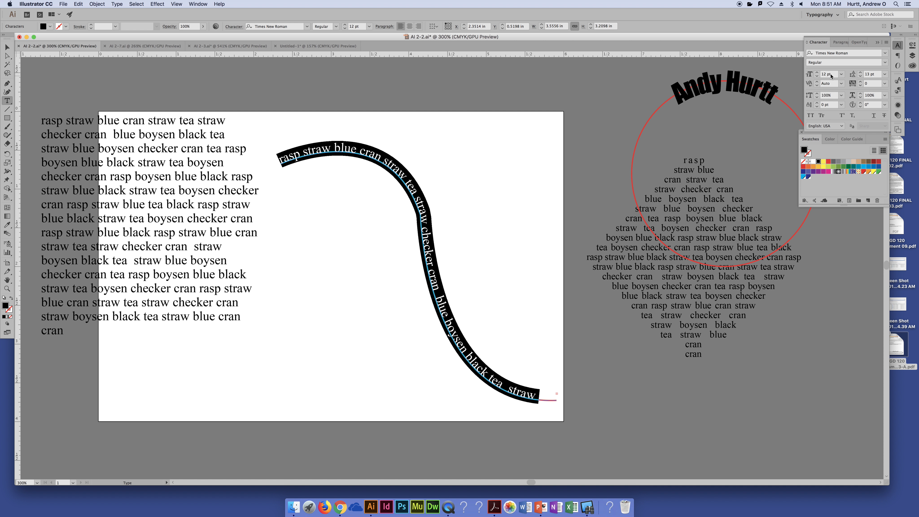
{"action": "scroll", "coordinate": [832, 75], "scroll_direction": "down", "scroll_amount": 4}
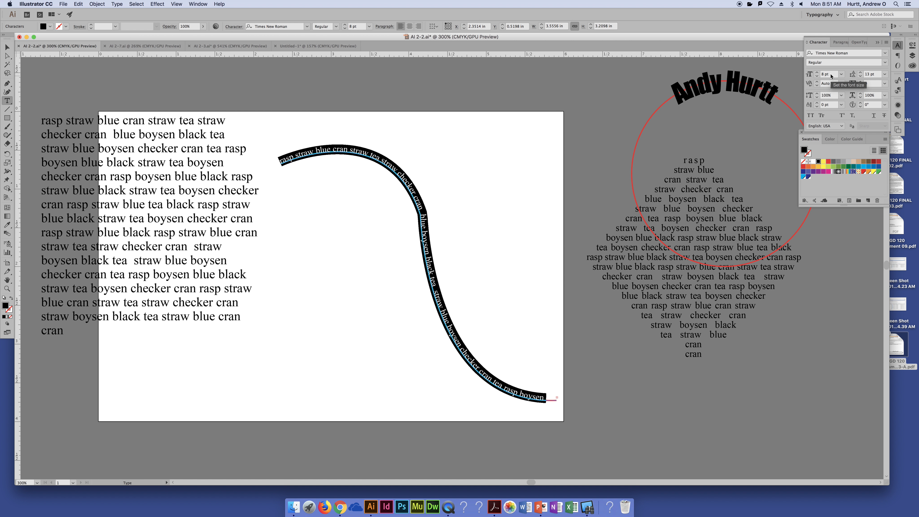
{"action": "scroll", "coordinate": [832, 75], "scroll_direction": "down", "scroll_amount": 3}
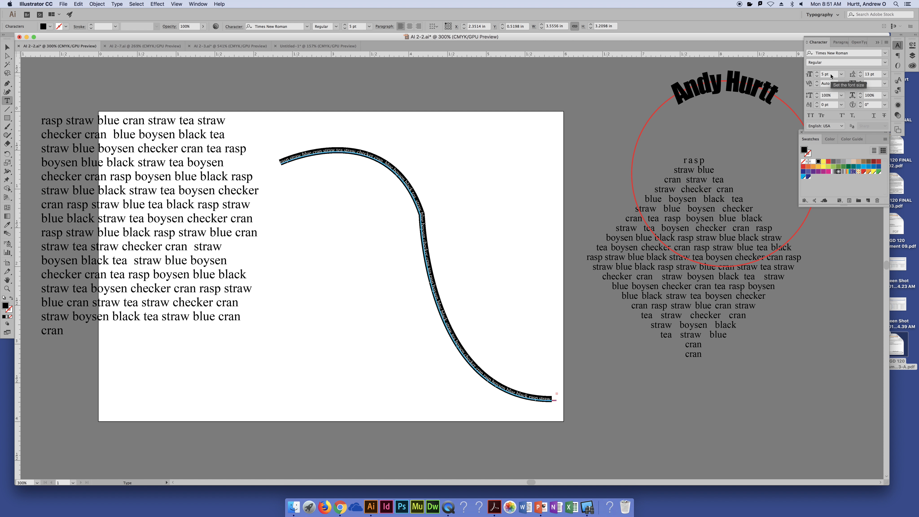
{"action": "scroll", "coordinate": [831, 75], "scroll_direction": "down", "scroll_amount": 3}
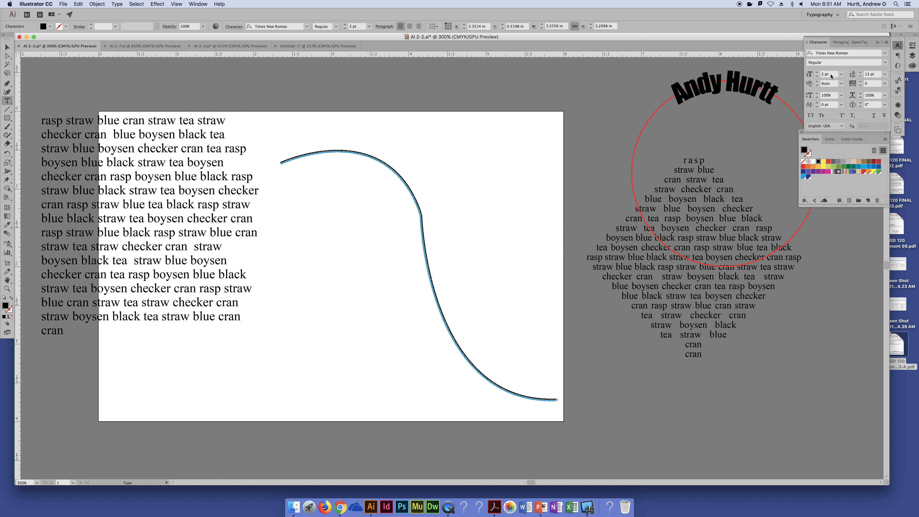
{"action": "scroll", "coordinate": [832, 75], "scroll_direction": "down", "scroll_amount": 1}
{"action": "scroll", "coordinate": [831, 75], "scroll_direction": "up", "scroll_amount": 1}
{"action": "scroll", "coordinate": [832, 75], "scroll_direction": "up", "scroll_amount": 4}
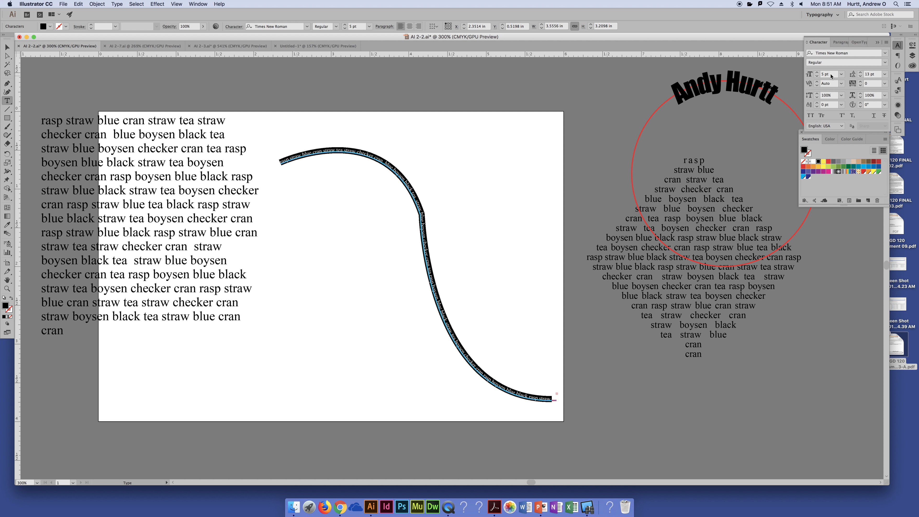
{"action": "scroll", "coordinate": [831, 75], "scroll_direction": "up", "scroll_amount": 2}
{"action": "scroll", "coordinate": [831, 76], "scroll_direction": "up", "scroll_amount": 2}
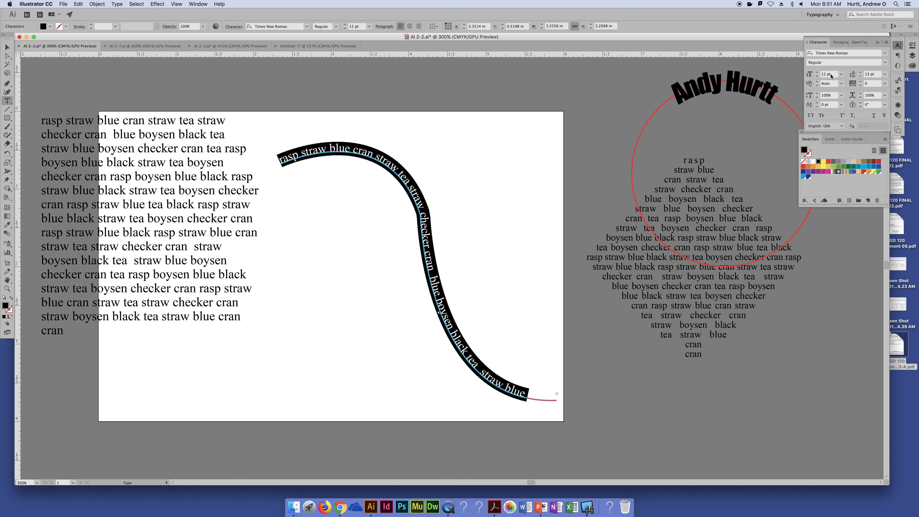
{"action": "left_click", "coordinate": [490, 194]}
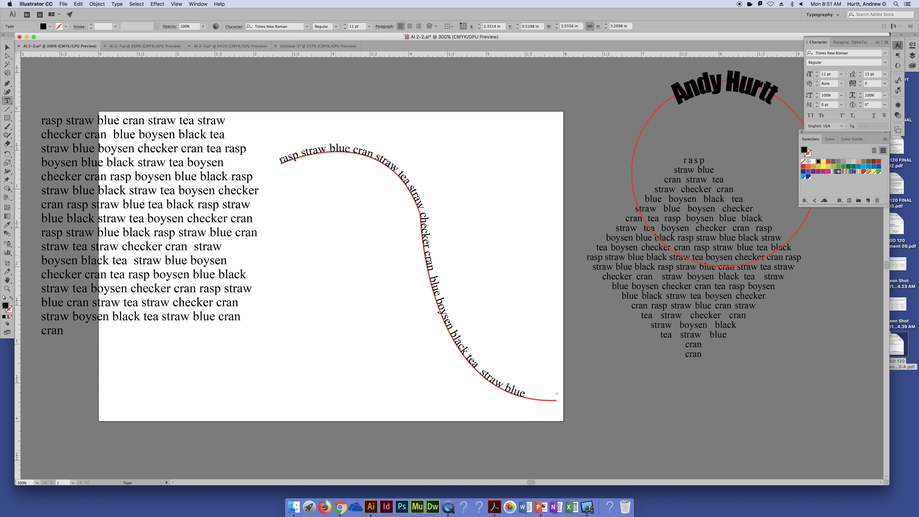
- Flip the path text to the curve's other side with its center bracket using Direct Selection, and flip it back
{"action": "left_click", "coordinate": [7, 56]}
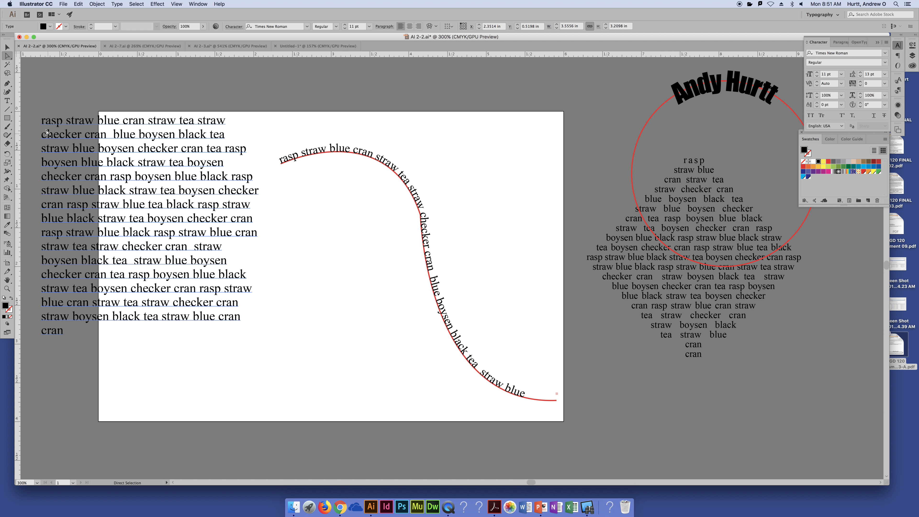
{"action": "left_click", "coordinate": [435, 254]}
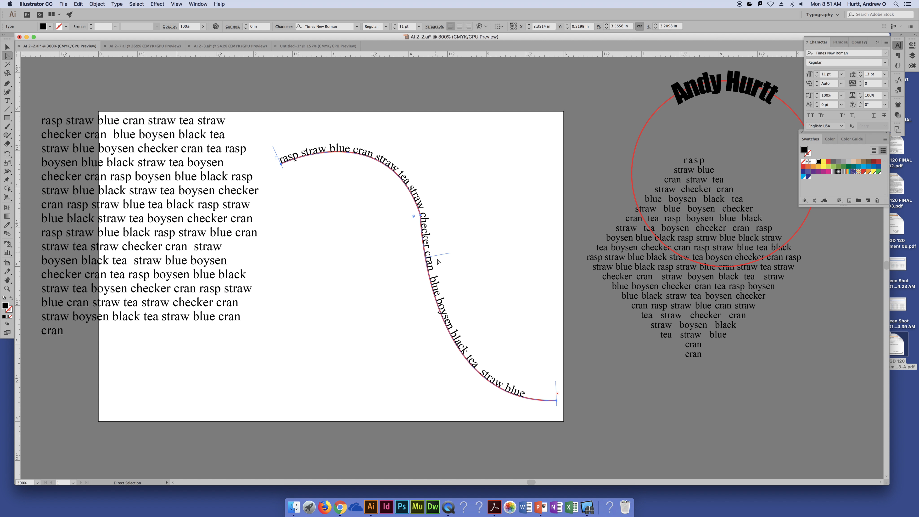
{"action": "left_click_drag", "start_coordinate": [435, 255], "coordinate": [415, 259]}
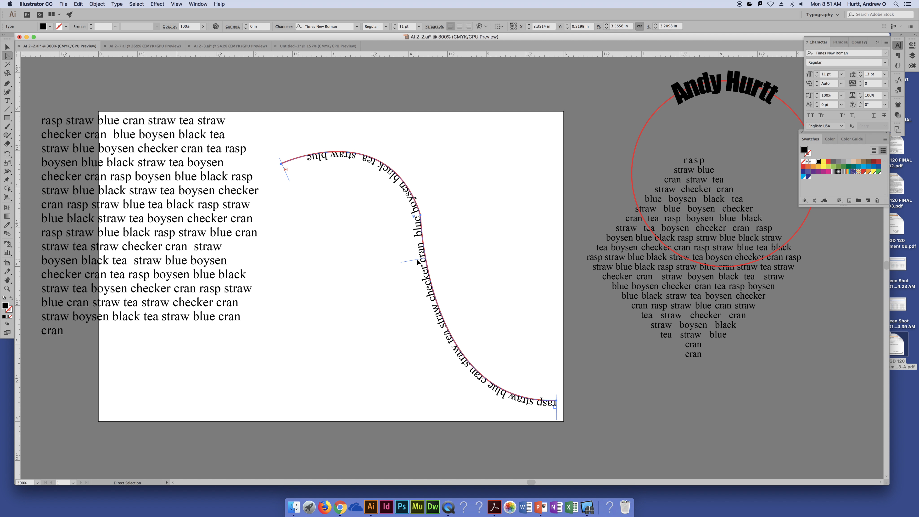
{"action": "left_click_drag", "start_coordinate": [419, 262], "coordinate": [426, 211]}
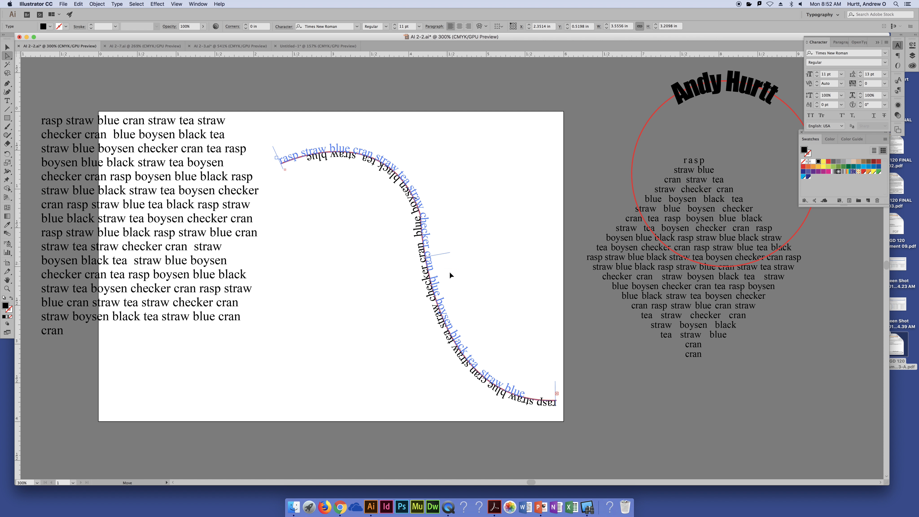
{"action": "left_click_drag", "start_coordinate": [456, 296], "coordinate": [436, 276]}
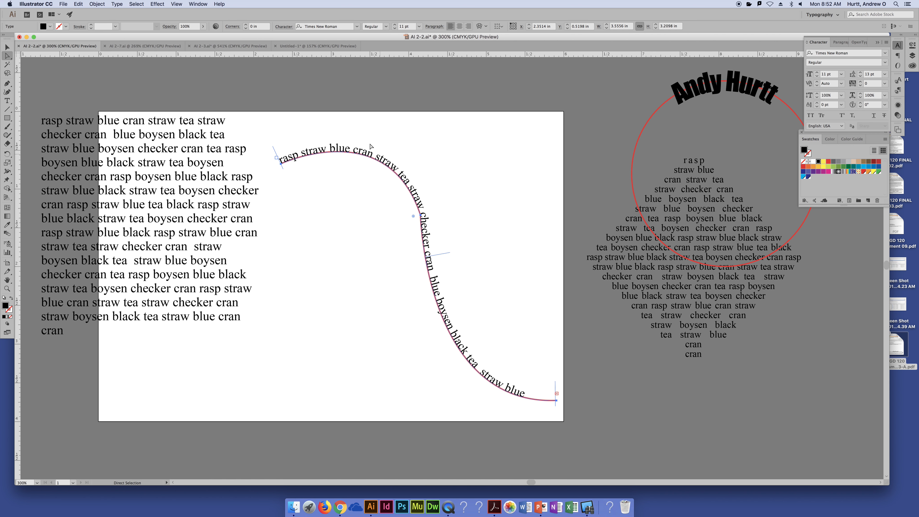
- Shorten the path text to "rasp straw blue cran straw tea straw checker cran" by cutting that phrase, deleting the rest and pasting it back
{"action": "double_click", "coordinate": [430, 279]}
{"action": "left_click_drag", "start_coordinate": [432, 272], "coordinate": [246, 158]}
{"action": "key", "text": "super+c"}
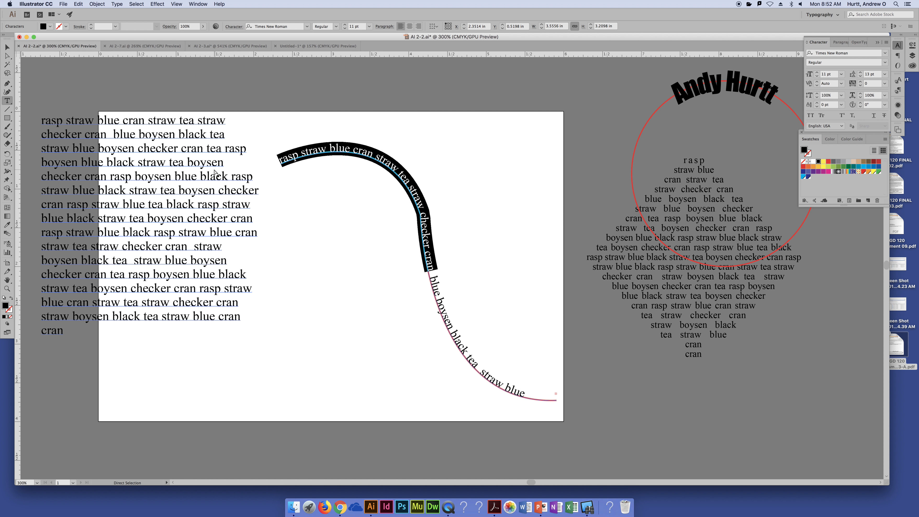
{"action": "key", "text": "BackSpace"}
{"action": "key", "text": "ctrl+a"}
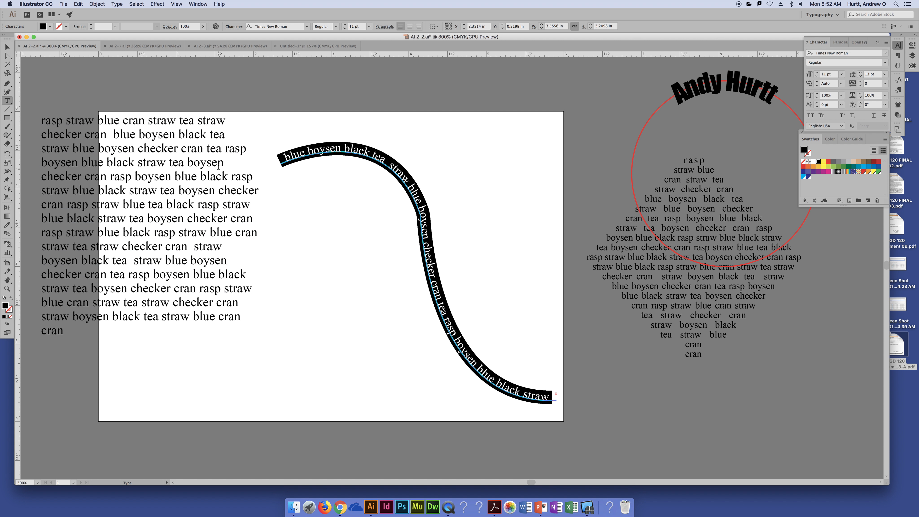
{"action": "key", "text": "BackSpace"}
{"action": "key", "text": "super+v"}
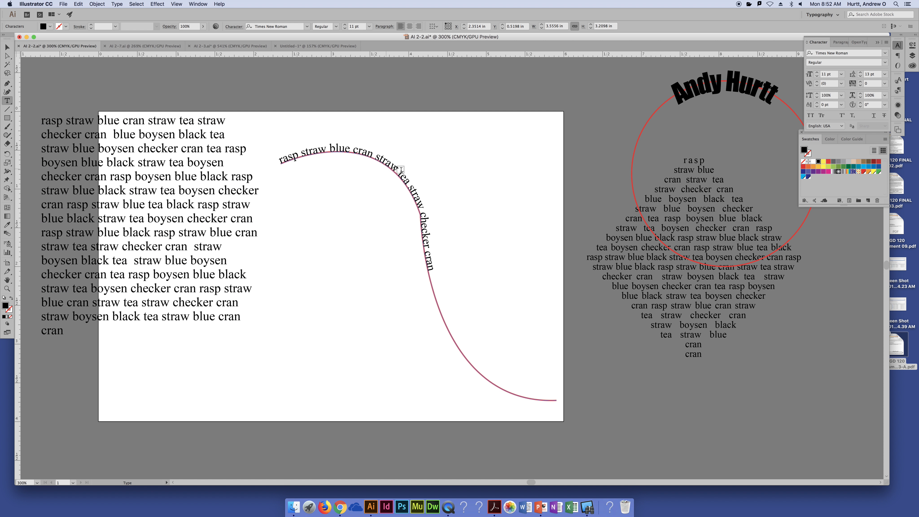
- Move the path text's end bracket in to just past the last word, and slide the text toward the curve's middle by its center bracket
{"action": "left_click", "coordinate": [7, 55]}
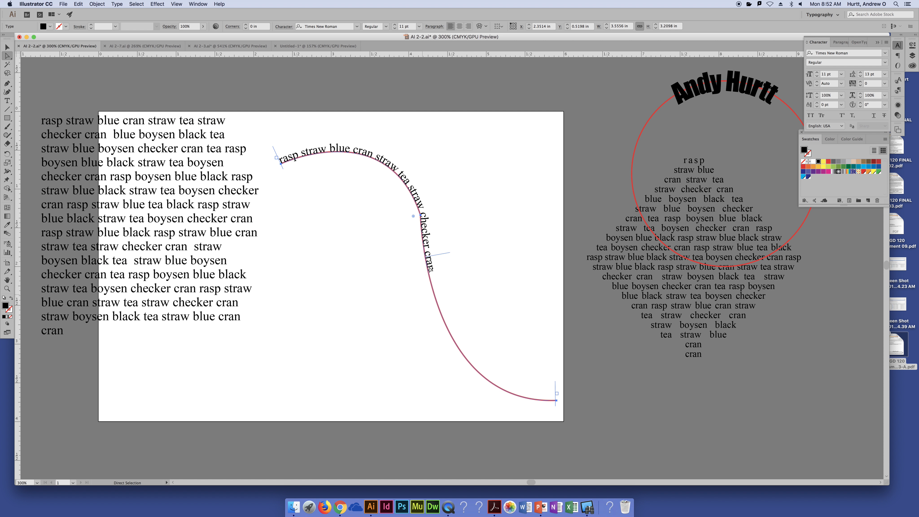
{"action": "left_click_drag", "start_coordinate": [436, 257], "coordinate": [469, 321]}
{"action": "left_click_drag", "start_coordinate": [555, 392], "coordinate": [431, 284]}
{"action": "left_click_drag", "start_coordinate": [402, 157], "coordinate": [444, 260]}
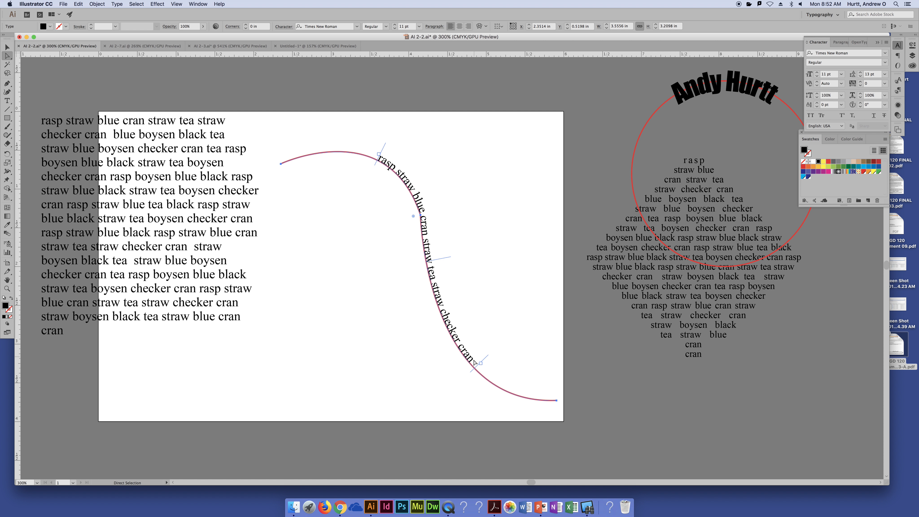
- Tighten the end bracket against the last word and slide the path text down to the curve's lower end
{"action": "left_click_drag", "start_coordinate": [481, 366], "coordinate": [479, 361]}
{"action": "left_click_drag", "start_coordinate": [441, 259], "coordinate": [539, 360]}
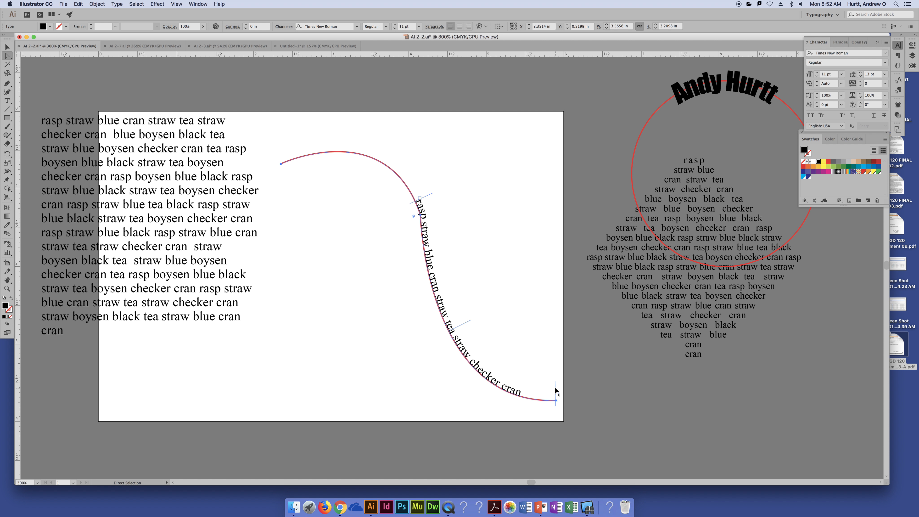
{"action": "left_click_drag", "start_coordinate": [558, 393], "coordinate": [525, 389]}
{"action": "left_click_drag", "start_coordinate": [449, 330], "coordinate": [483, 343]}
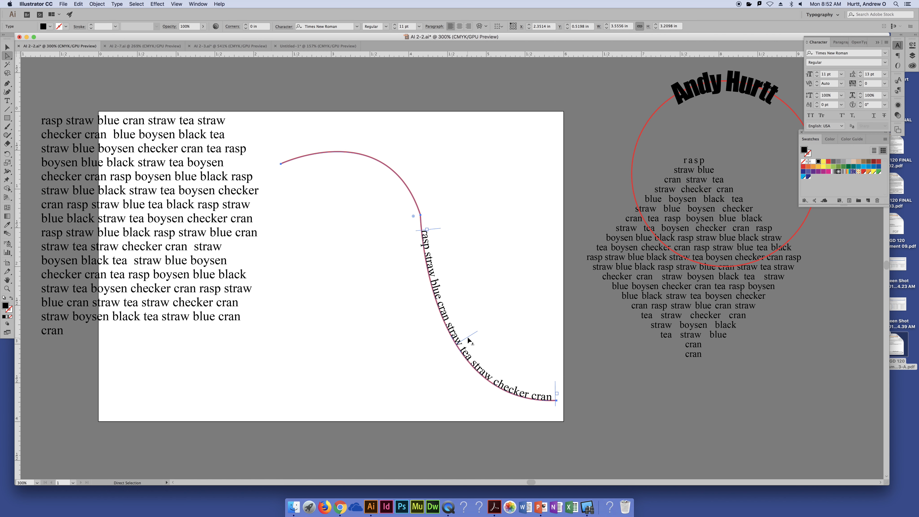
- Slide the path text up to the curve's upper end by its center bracket, and back down to the curve's middle section
{"action": "left_click_drag", "start_coordinate": [470, 341], "coordinate": [348, 141]}
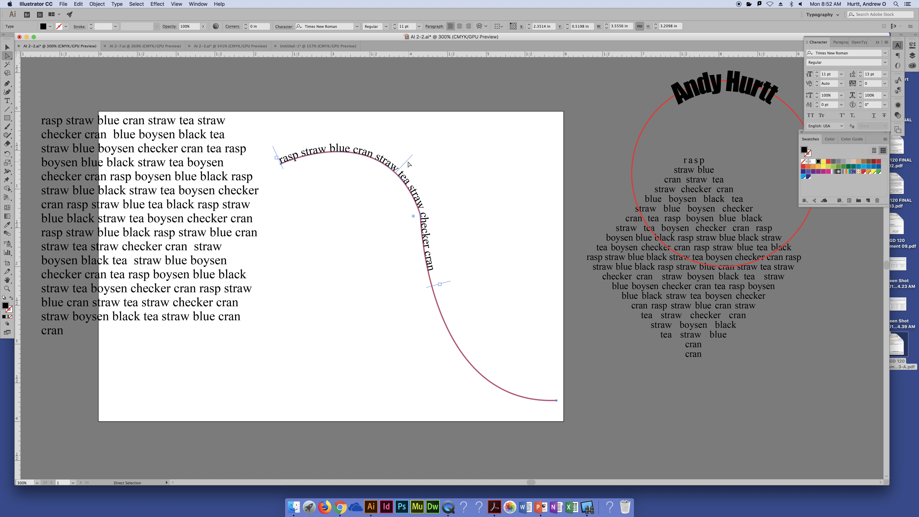
{"action": "left_click_drag", "start_coordinate": [406, 163], "coordinate": [443, 287]}
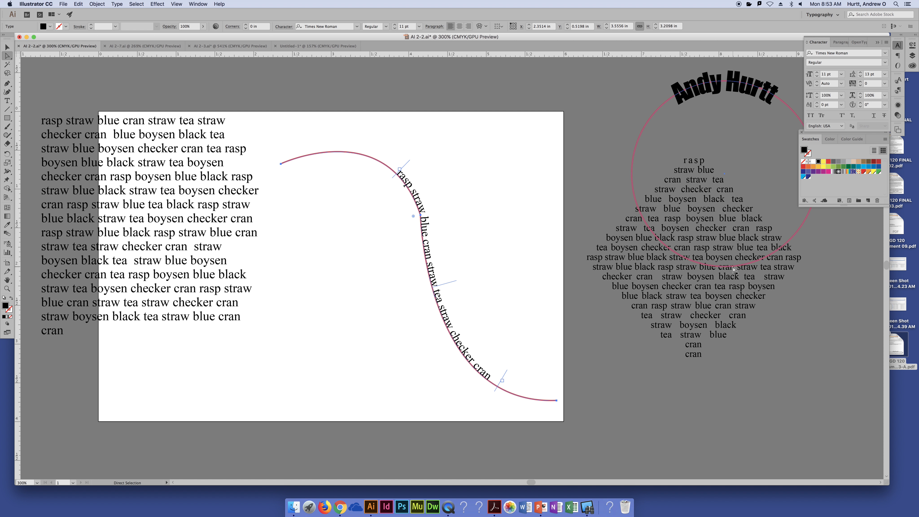
{"action": "left_click", "coordinate": [726, 299]}
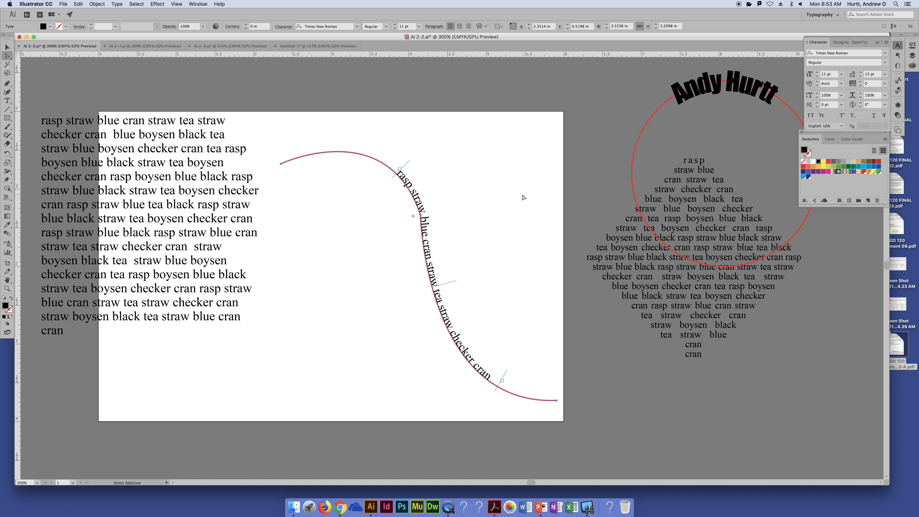